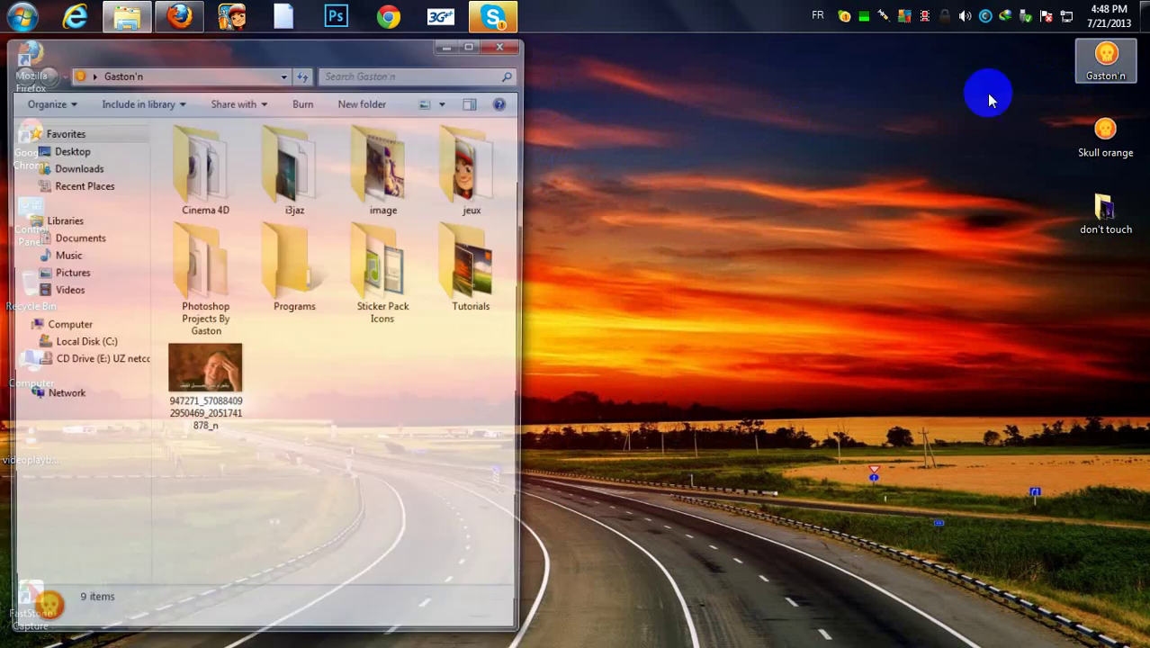
# Open the Grass Text Effect Photoshop folder and view the finished grass text design in the Untitled-1 image.
pyautogui.click(207, 297)
pyautogui.doubleClick(207, 297)
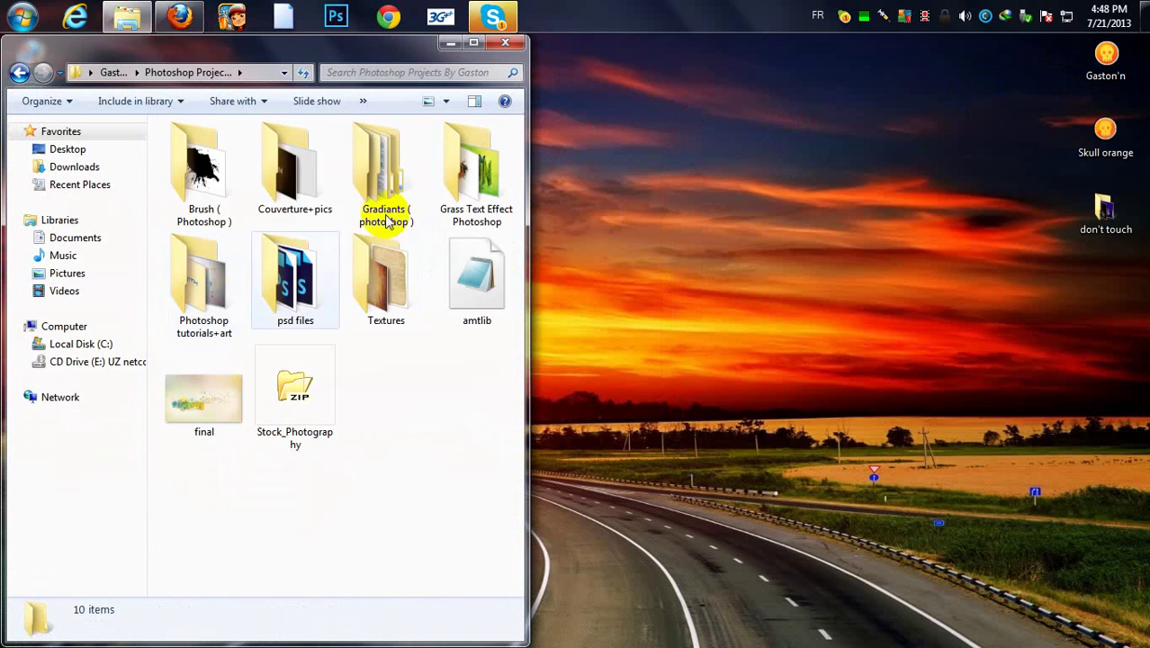
pyautogui.doubleClick(459, 180)
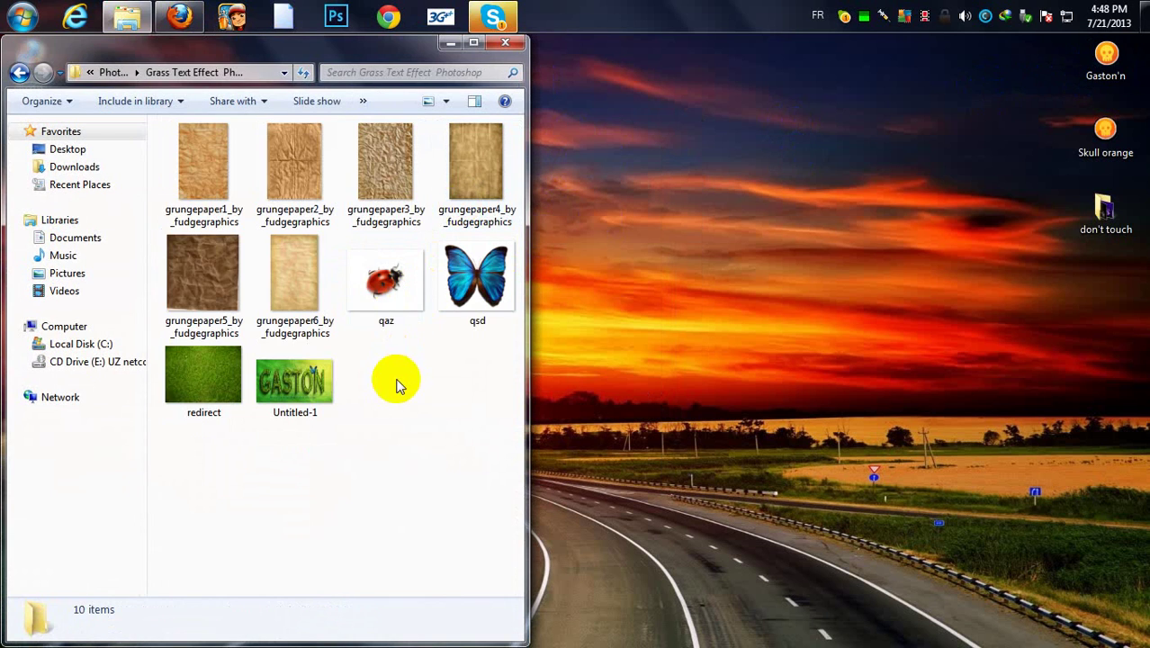
pyautogui.doubleClick(294, 385)
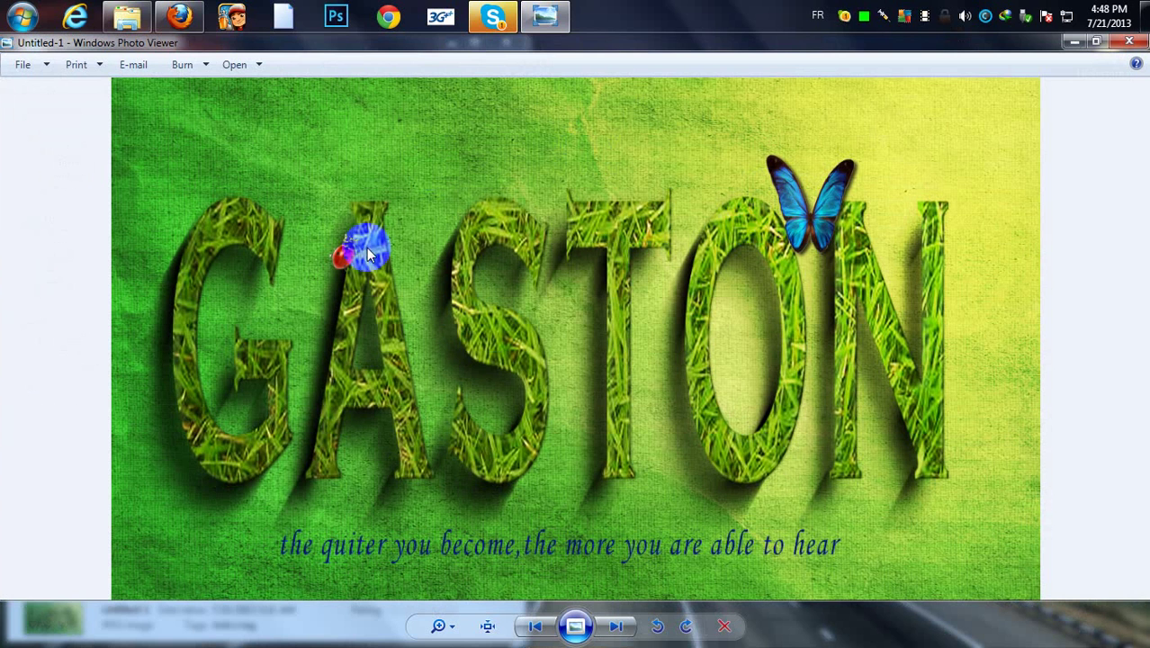
pyautogui.click(1137, 42)
# Examine the redirect, qaz and qsd source images in the folder, and close the folder window.
pyautogui.click(218, 385)
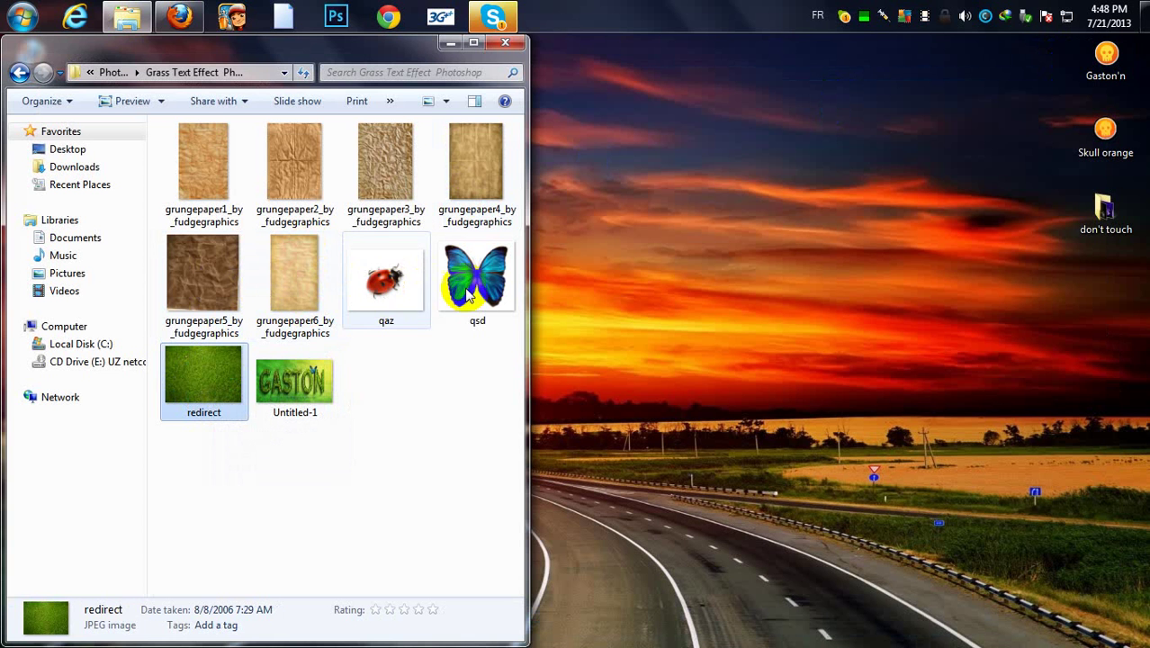
pyautogui.click(385, 279)
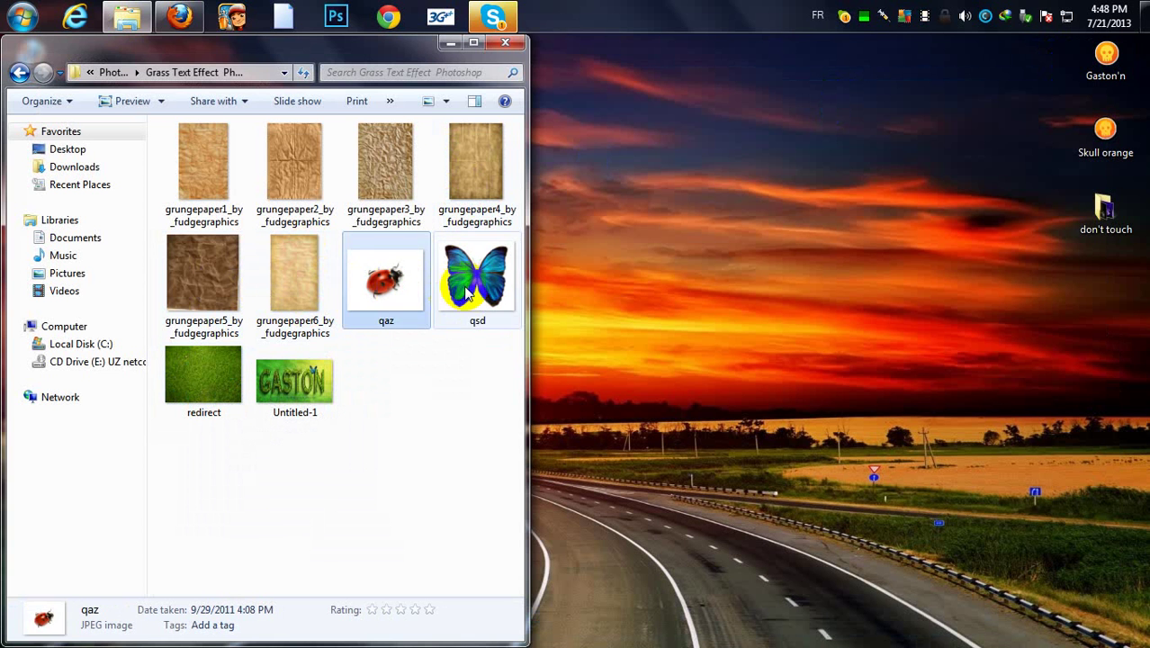
pyautogui.click(475, 275)
pyautogui.click(513, 45)
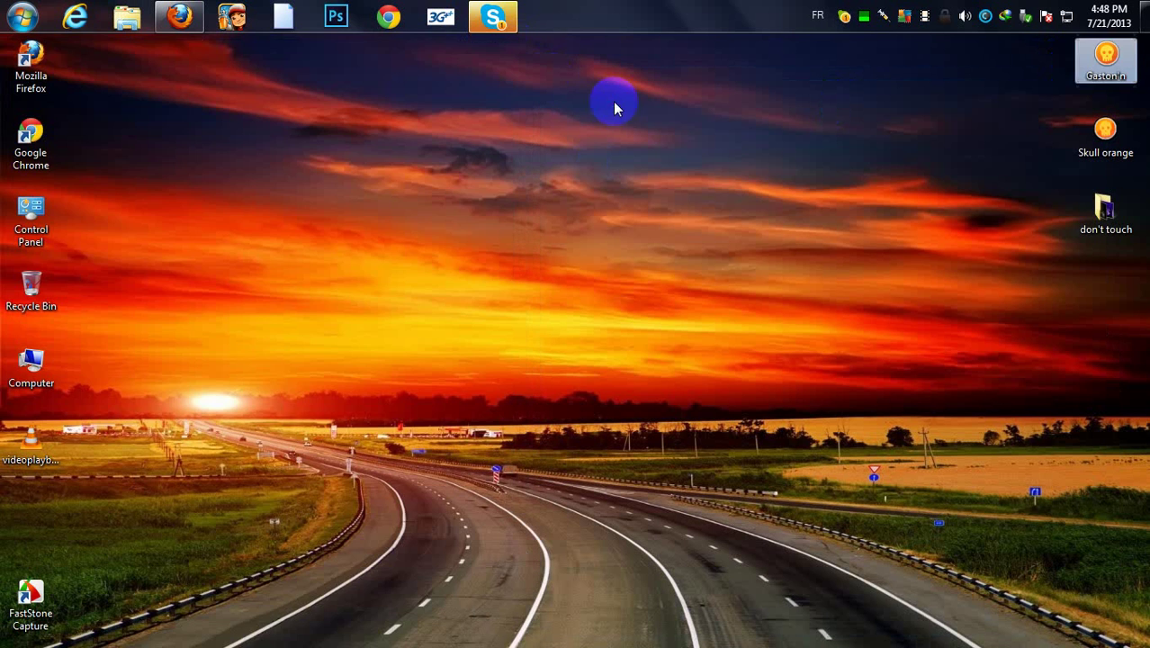
# Refresh the desktop and launch Photoshop CC.
pyautogui.rightClick(611, 97)
pyautogui.click(307, 57)
pyautogui.click(329, 31)
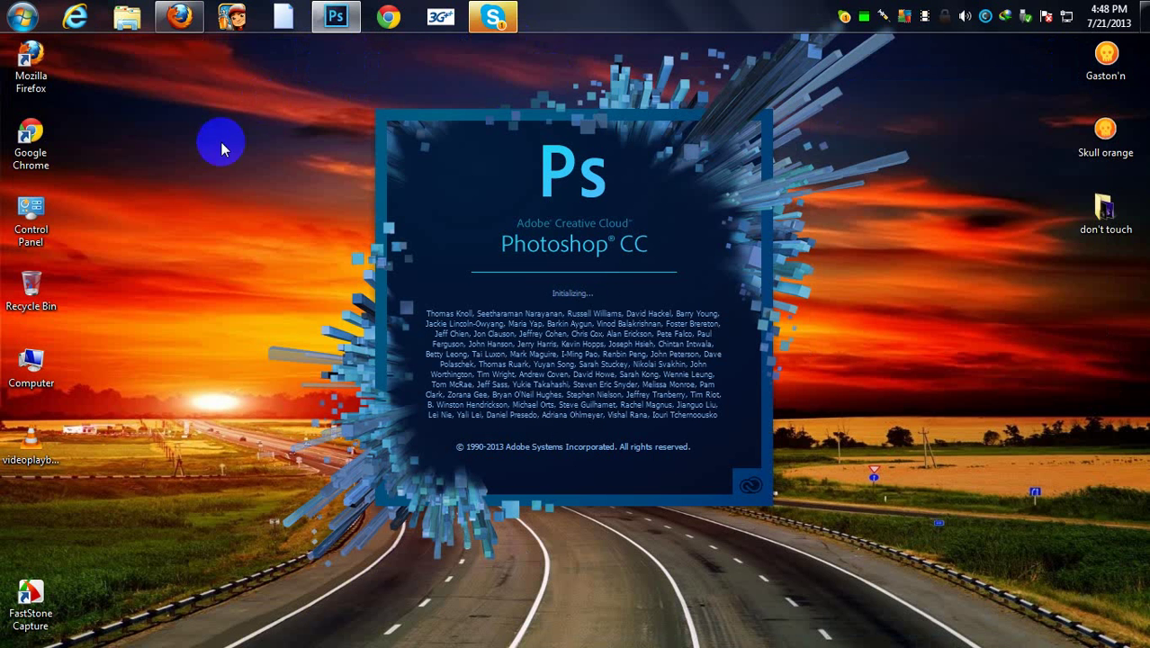
pyautogui.rightClick(193, 149)
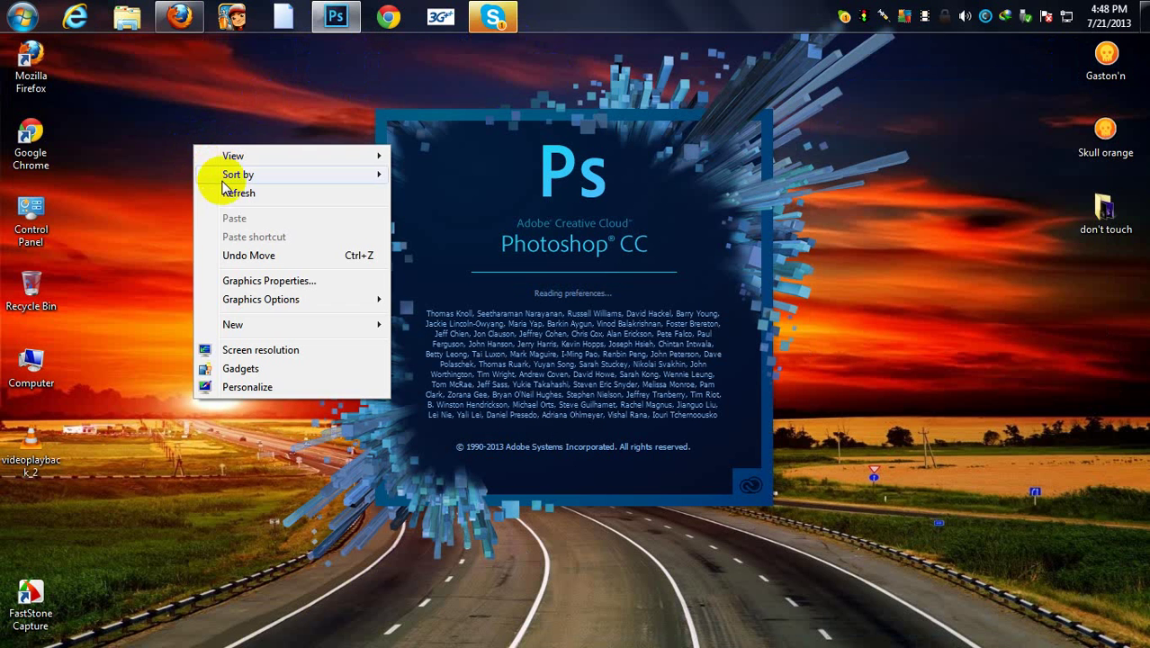
pyautogui.click(226, 189)
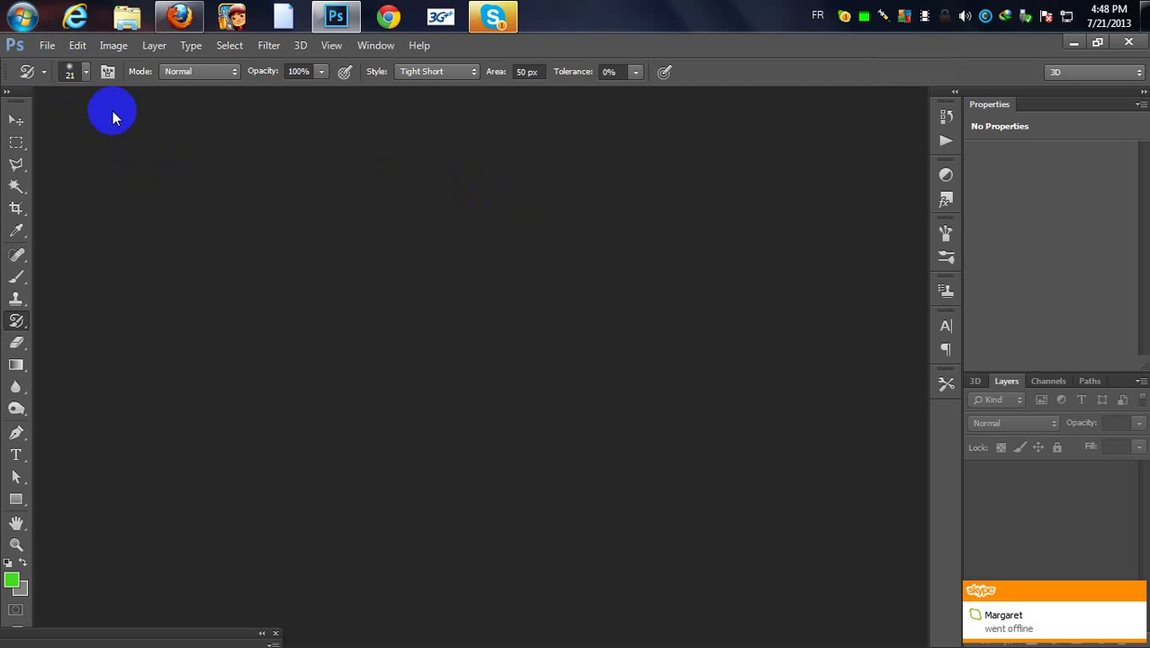
# Create a new RGB document of 1280 by 720 pixels at 72 pixels/inch with a white background.
pyautogui.click(47, 45)
pyautogui.click(70, 67)
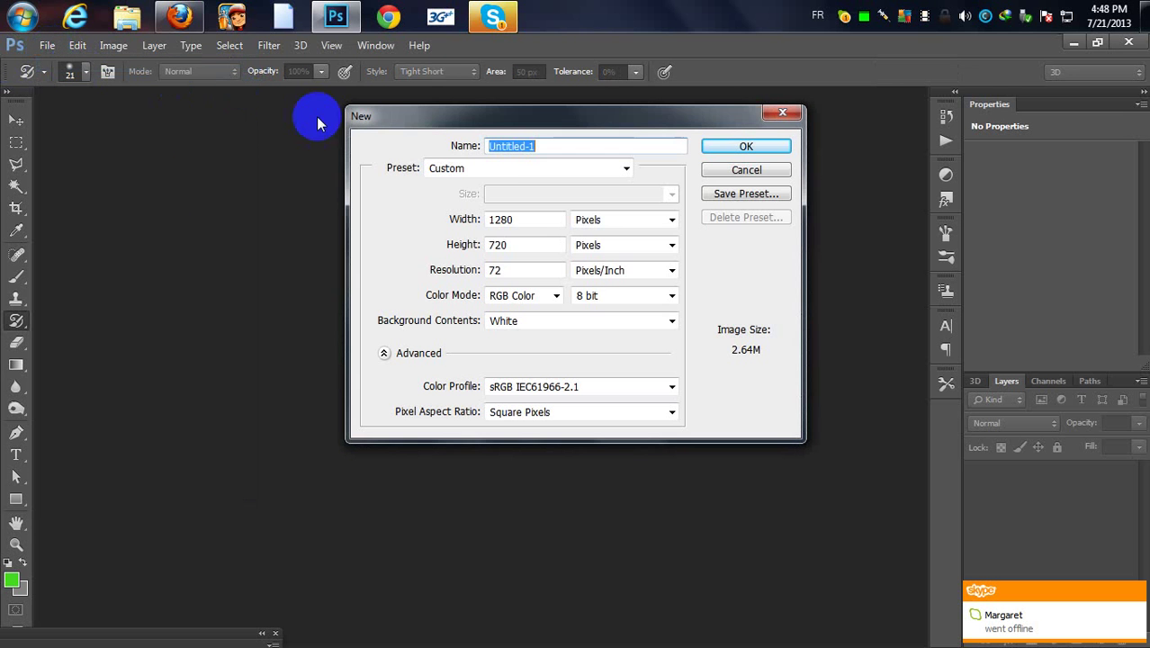
pyautogui.click(484, 224)
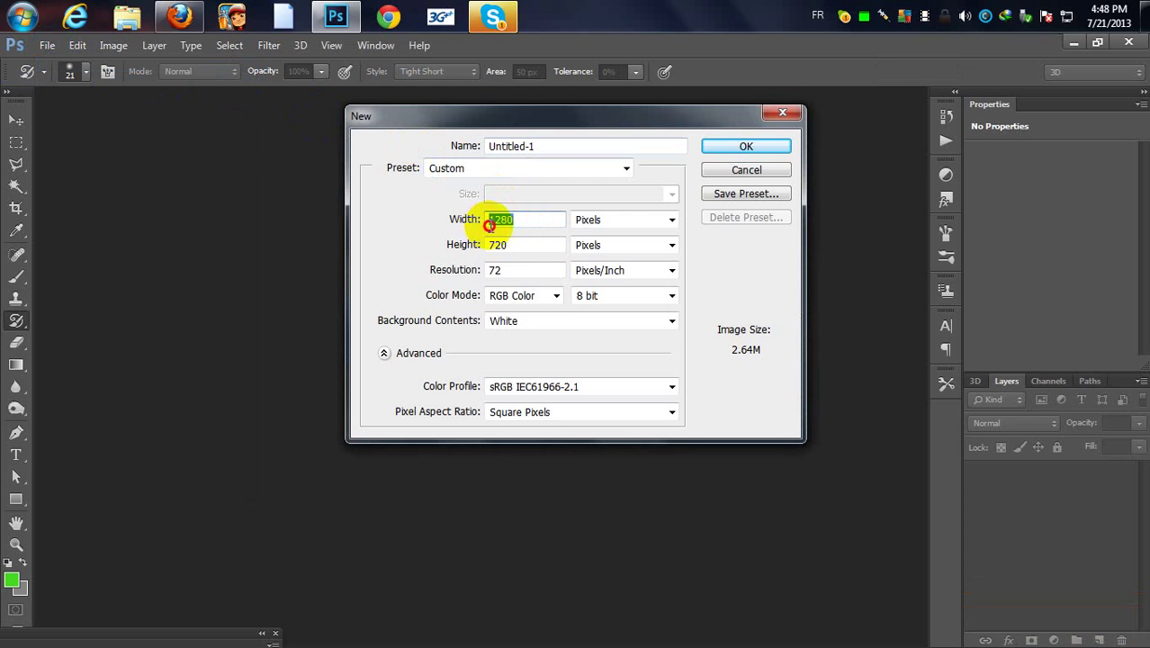
pyautogui.moveTo(488, 225); pyautogui.dragTo(504, 225)
pyautogui.press('Tab')
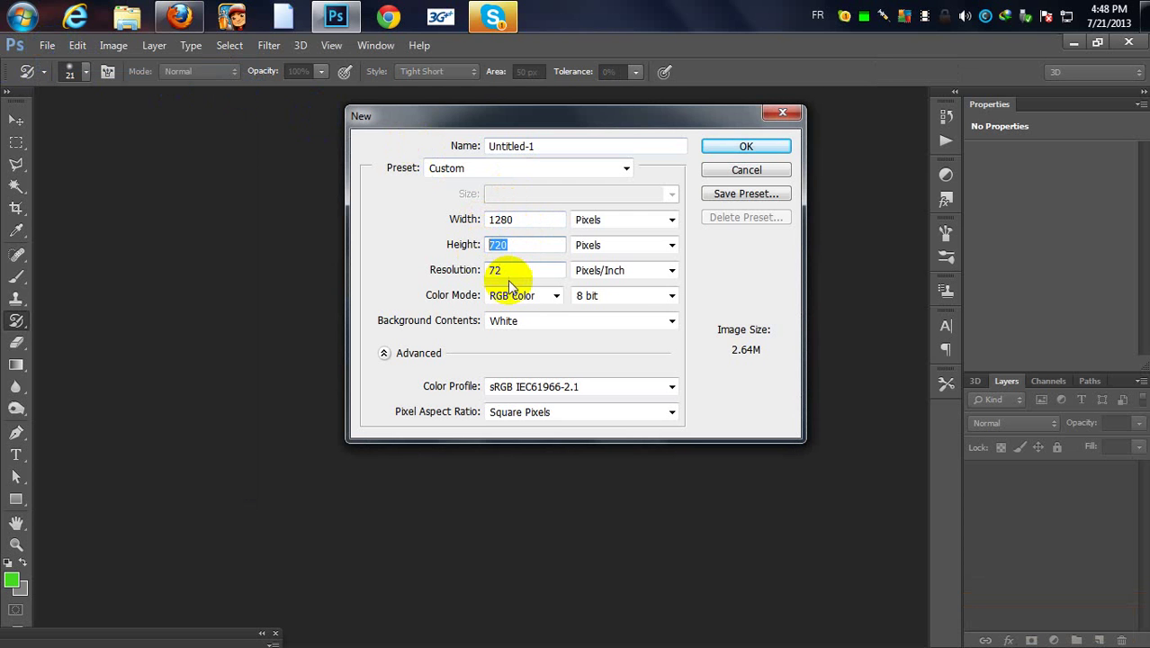
pyautogui.click(741, 151)
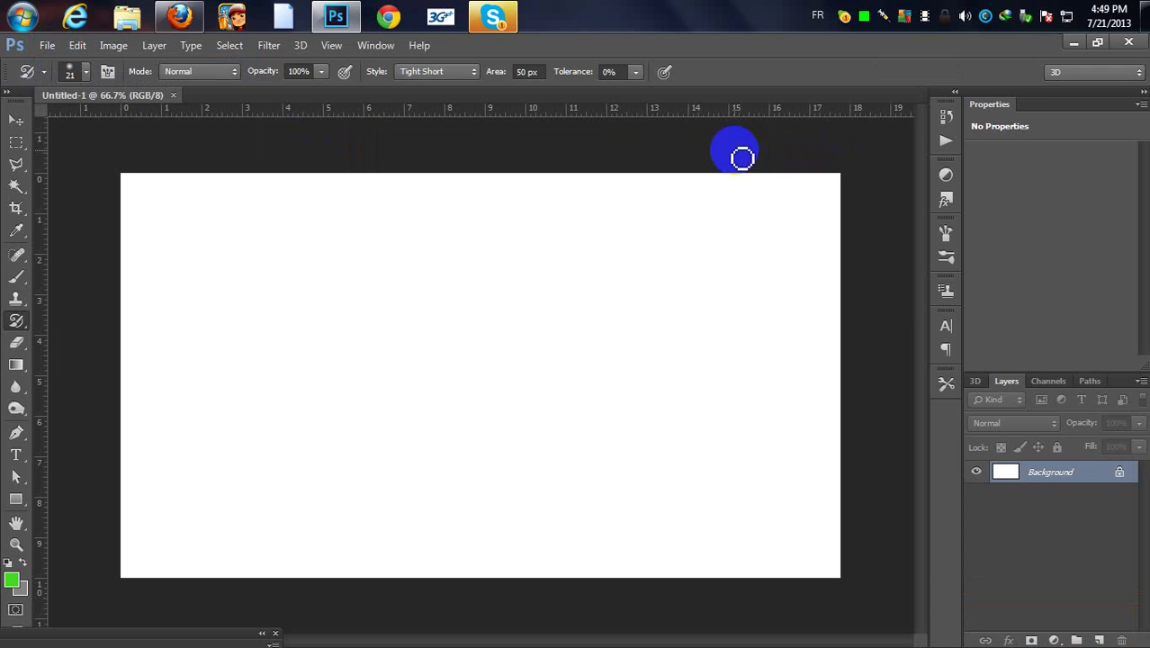
# Convert the locked Background into a regular, editable layer named Layer 0.
pyautogui.doubleClick(1103, 474)
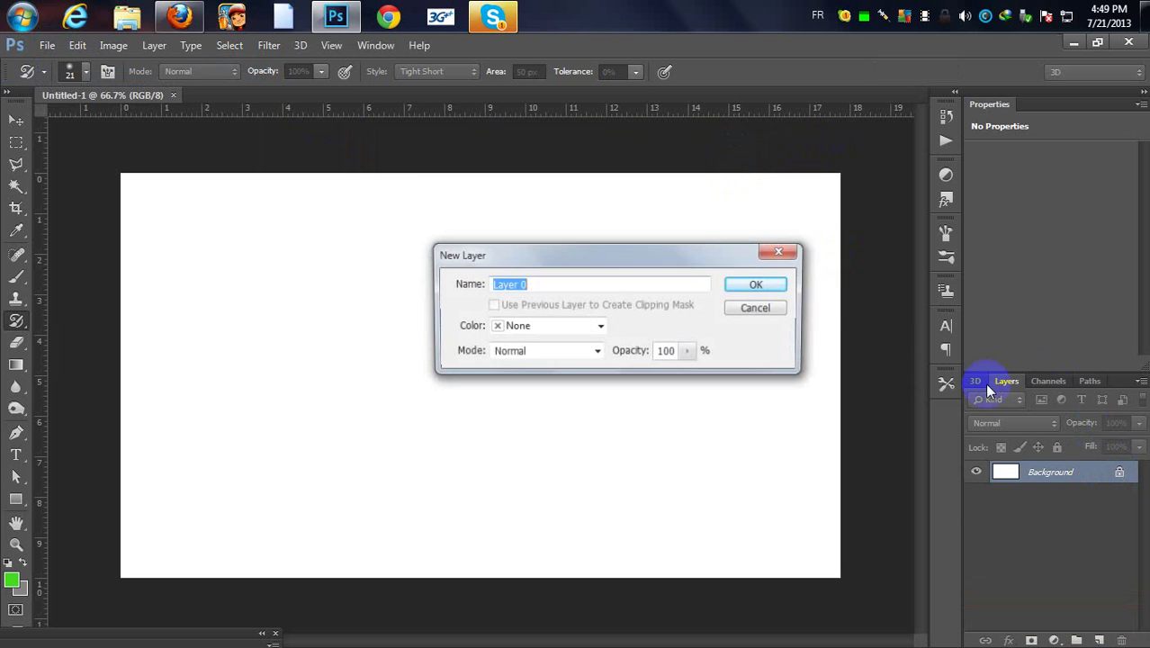
pyautogui.click(759, 286)
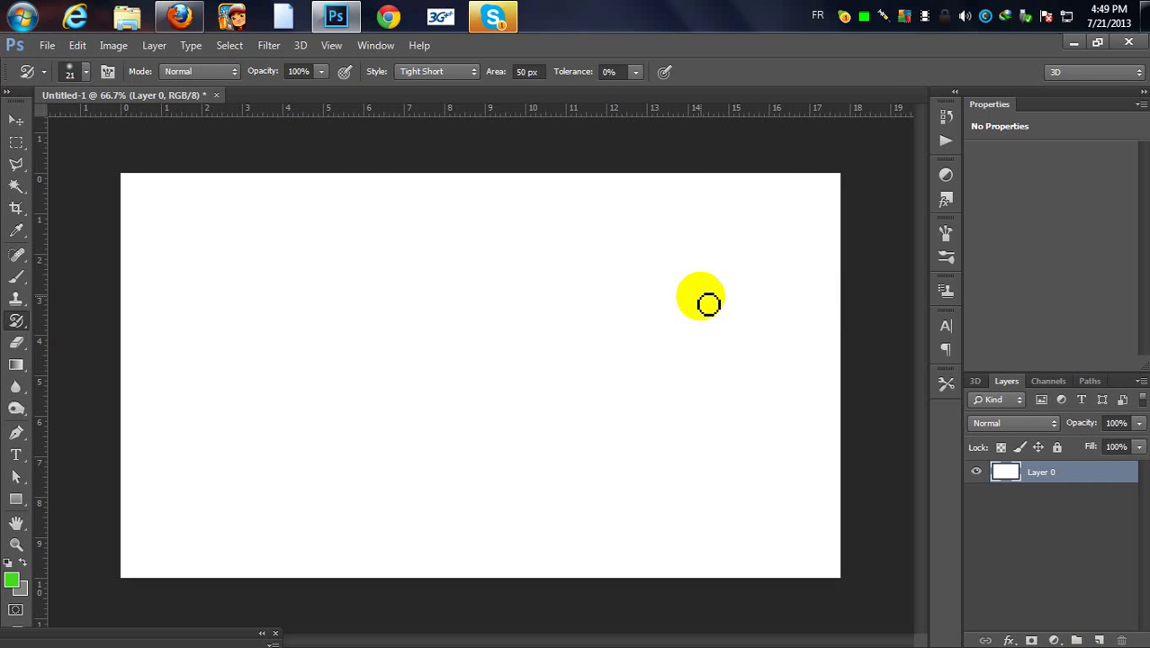
pyautogui.hotkey('ctrl', '0')
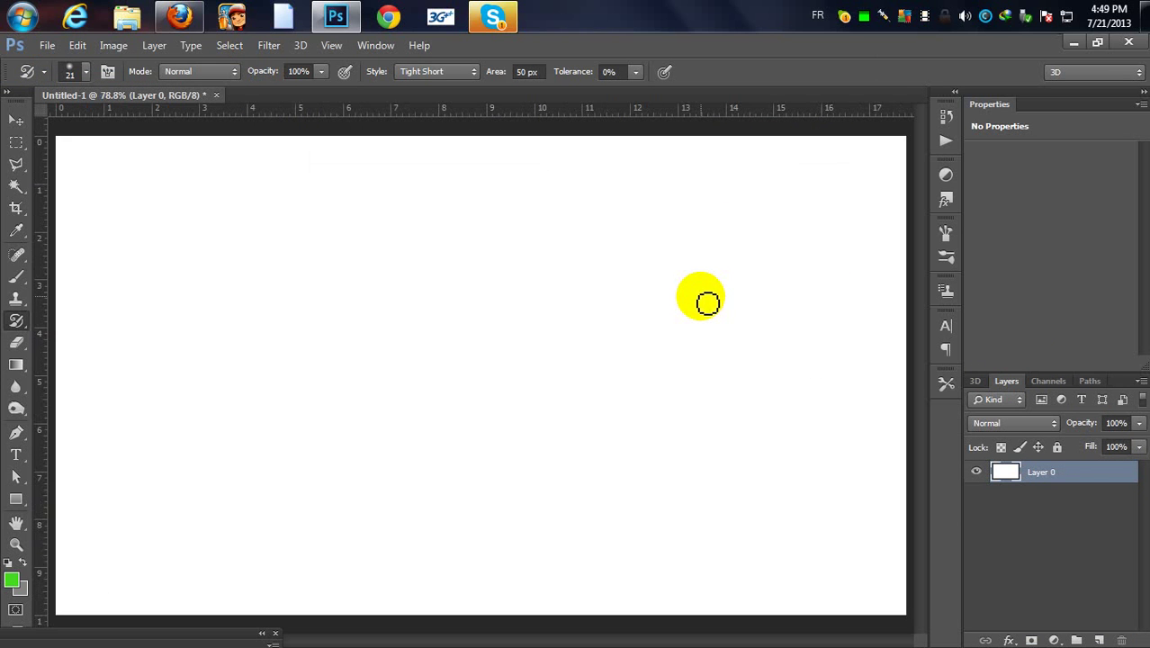
pyautogui.moveTo(708, 302)
pyautogui.mouseDown()
pyautogui.moveTo(662, 320)
pyautogui.moveTo(656, 297)
pyautogui.moveTo(583, 301)
pyautogui.moveTo(530, 271)
pyautogui.moveTo(419, 277)
pyautogui.moveTo(84, 361)
pyautogui.moveTo(40, 457)
pyautogui.moveTo(39, 399)
pyautogui.moveTo(78, 209)
pyautogui.moveTo(77, 98)
pyautogui.moveTo(83, 251)
pyautogui.moveTo(72, 346)
pyautogui.mouseUp()
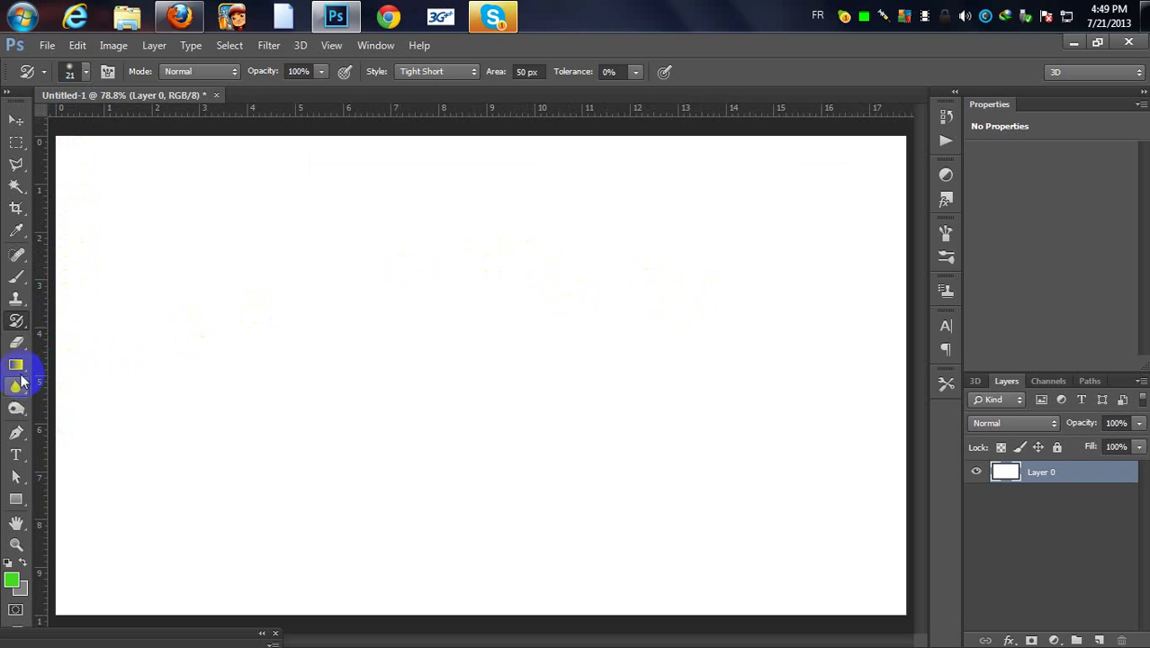
# Edit the Gradient tool's gradient and set its starting color stop to #adbf41.
pyautogui.click(16, 365)
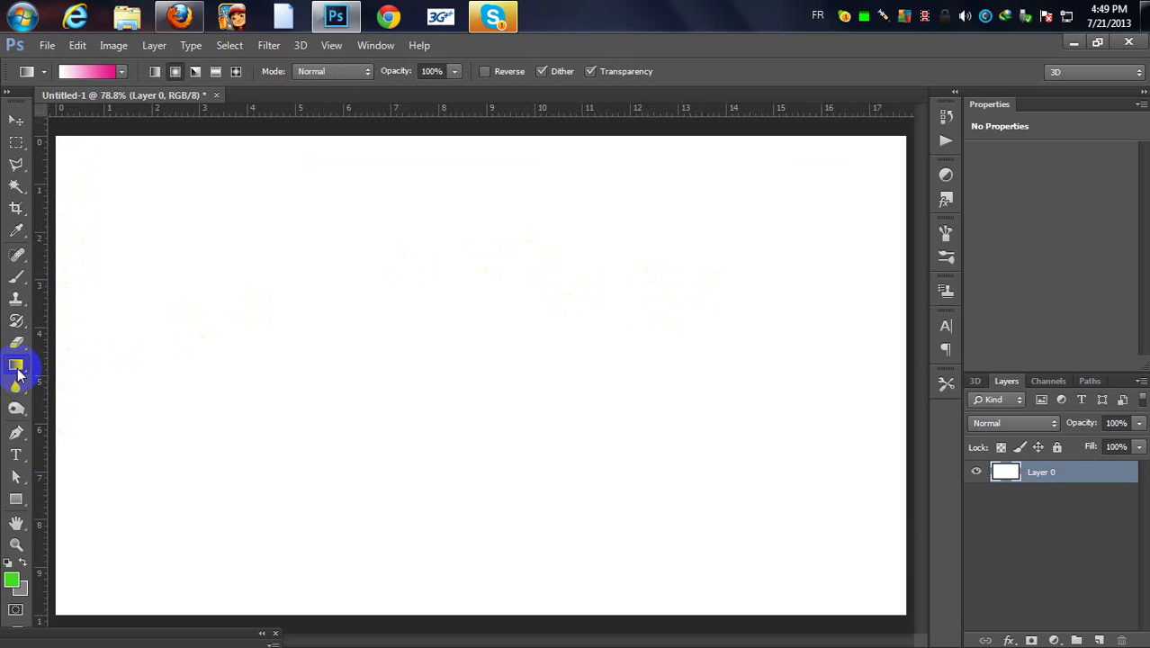
pyautogui.click(88, 72)
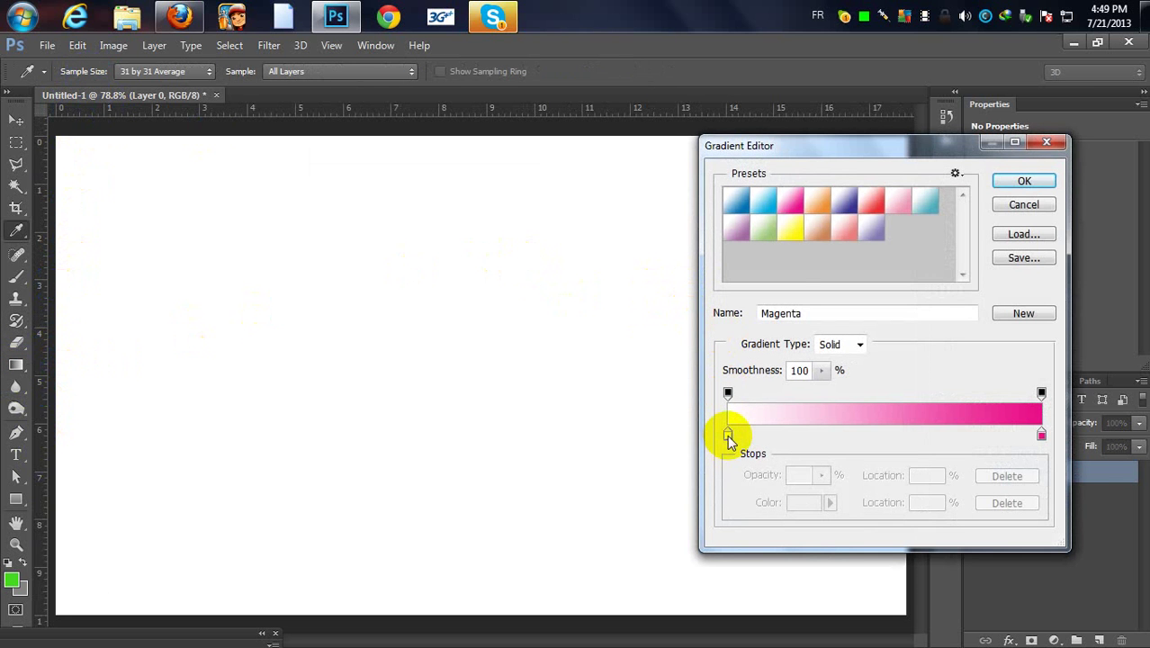
pyautogui.doubleClick(729, 435)
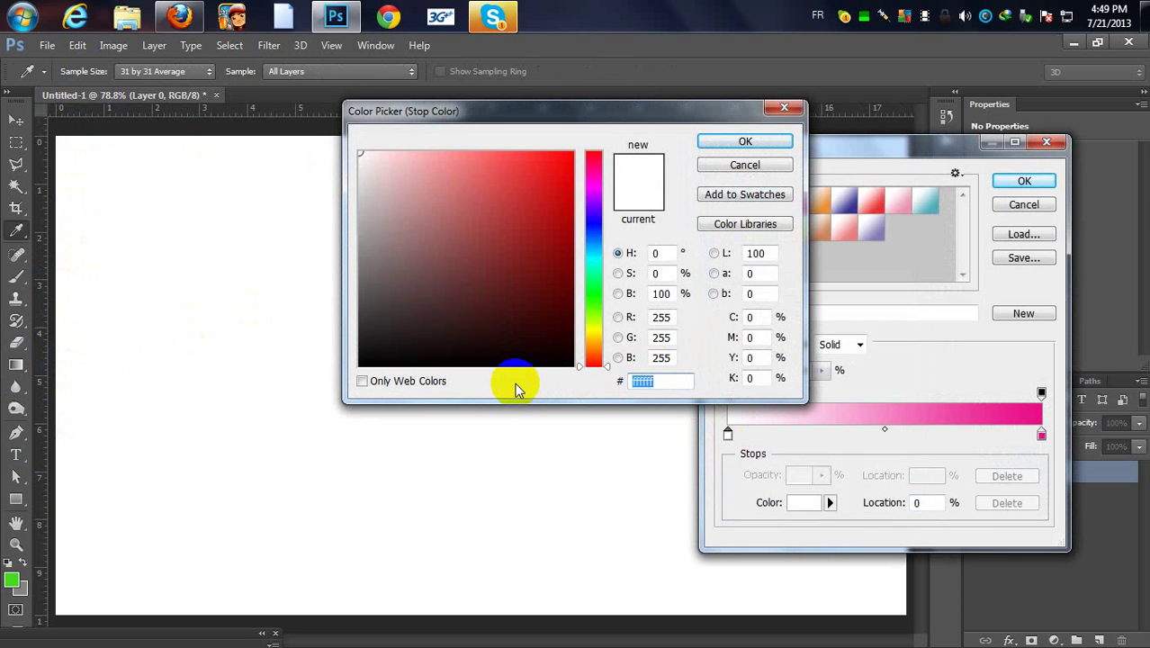
pyautogui.write('ad')
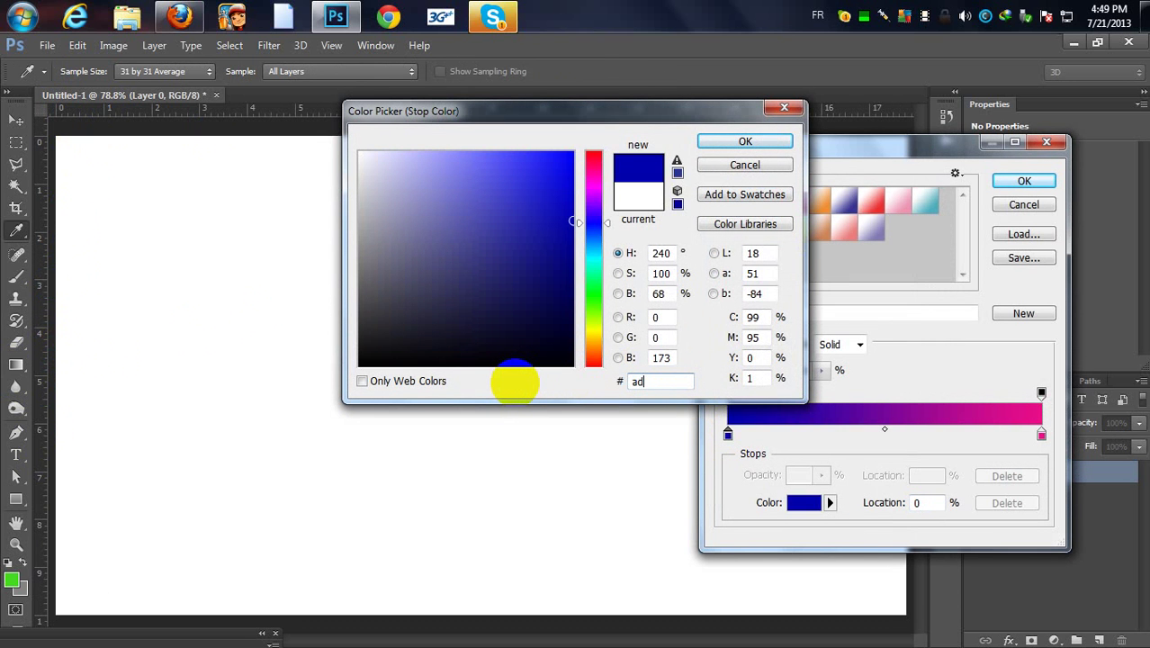
pyautogui.write('b')
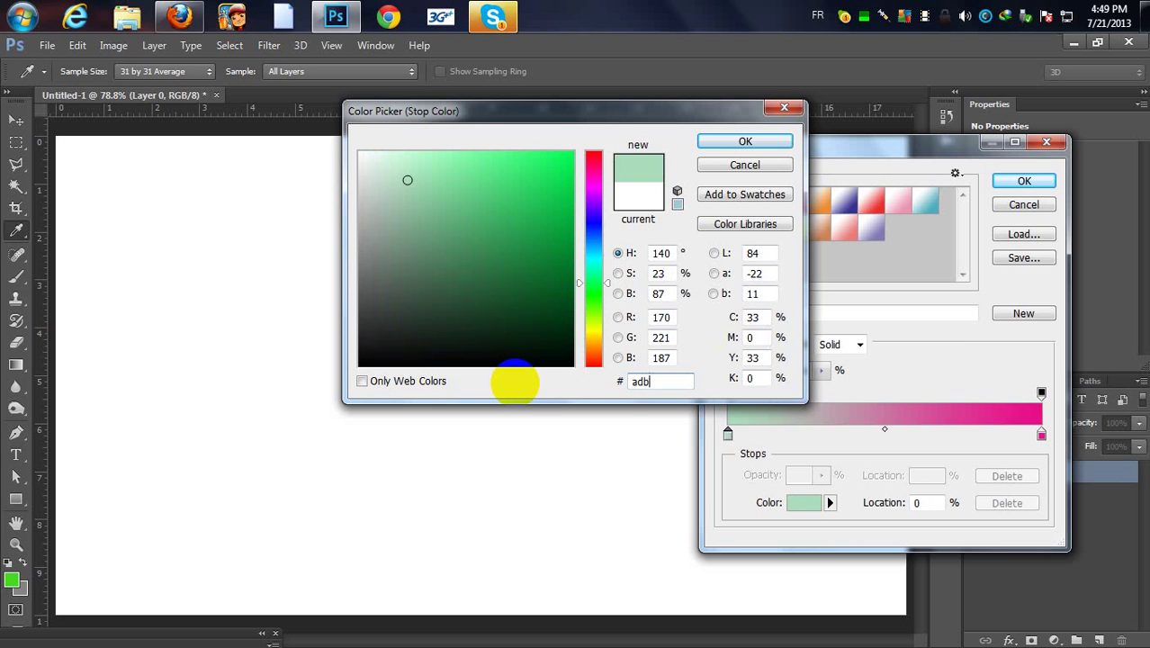
pyautogui.write('f41')
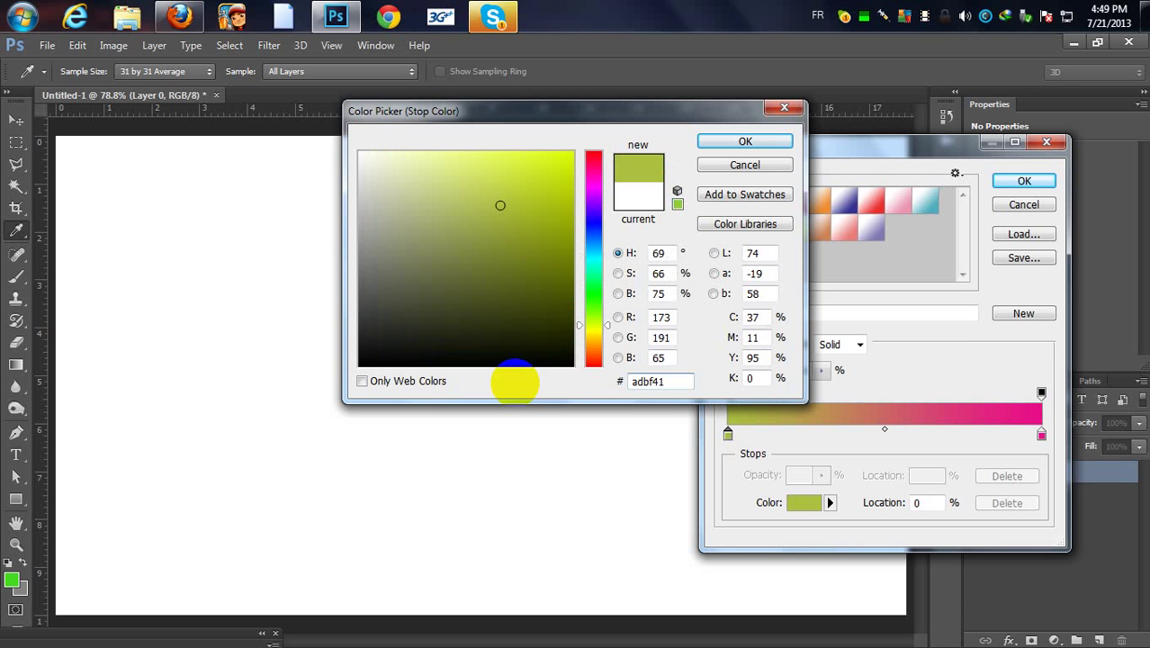
pyautogui.click(743, 144)
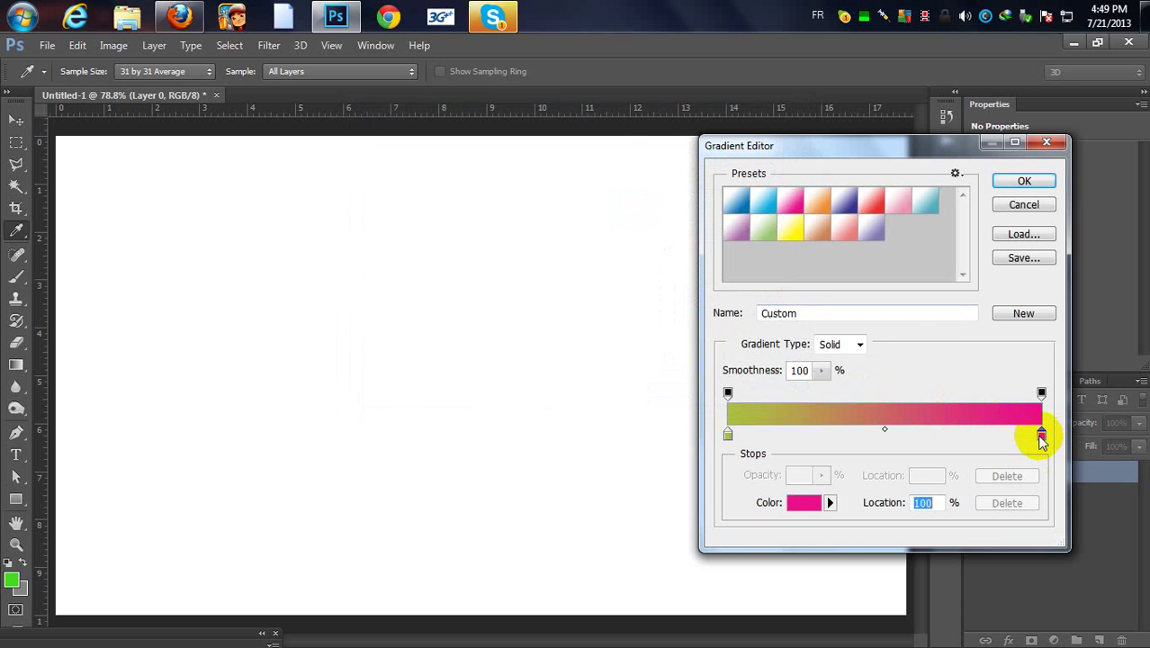
# Set the gradient's end color stop to #328a26 and accept the custom gradient.
pyautogui.doubleClick(1041, 435)
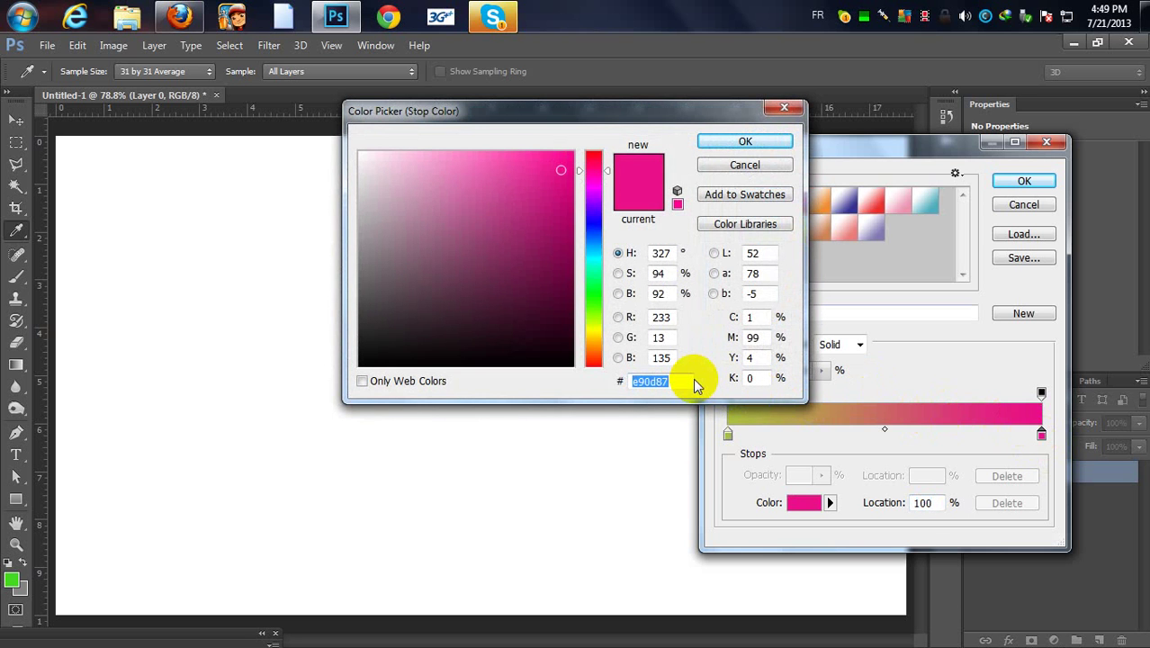
pyautogui.write('328')
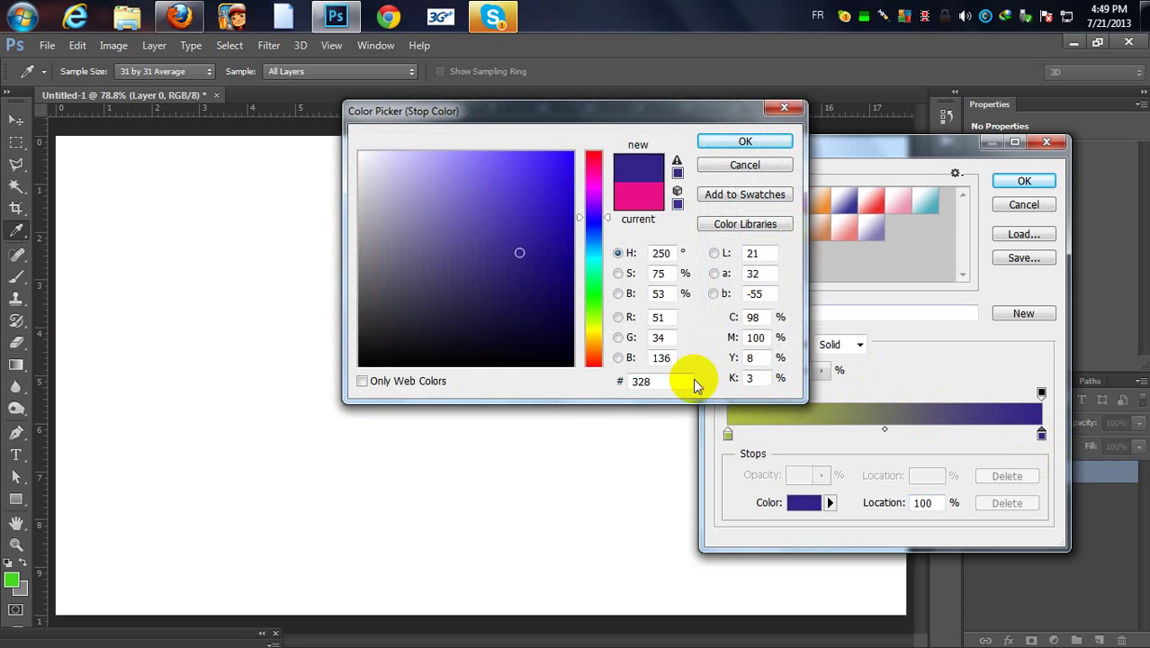
pyautogui.write('a2')
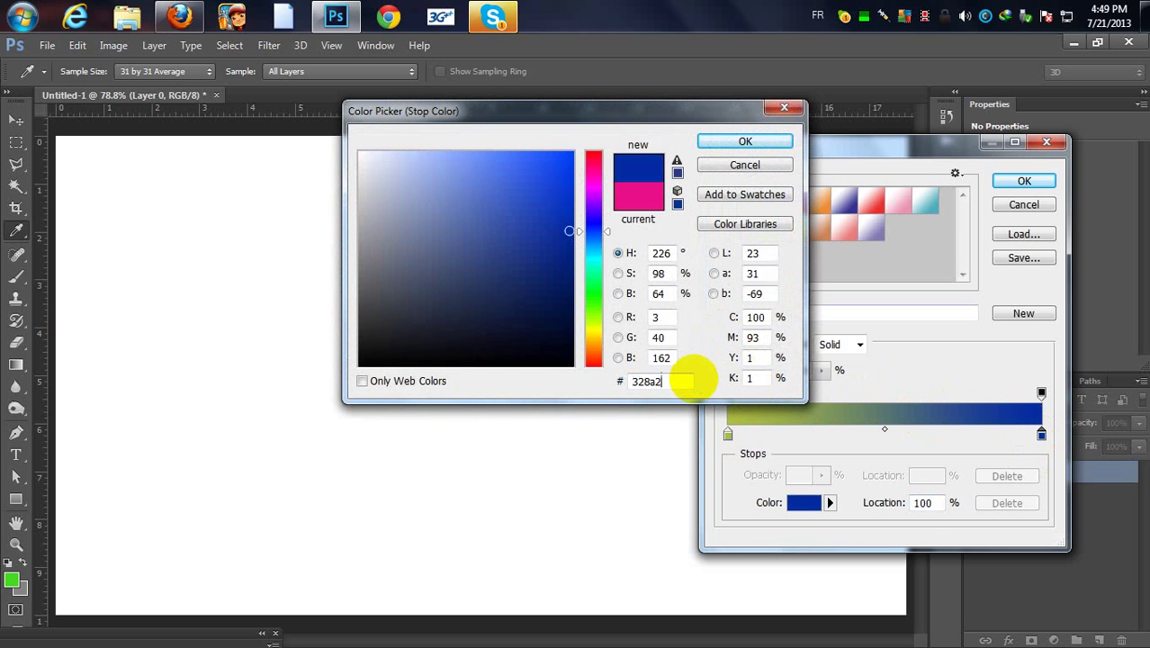
pyautogui.write('6')
pyautogui.click(752, 143)
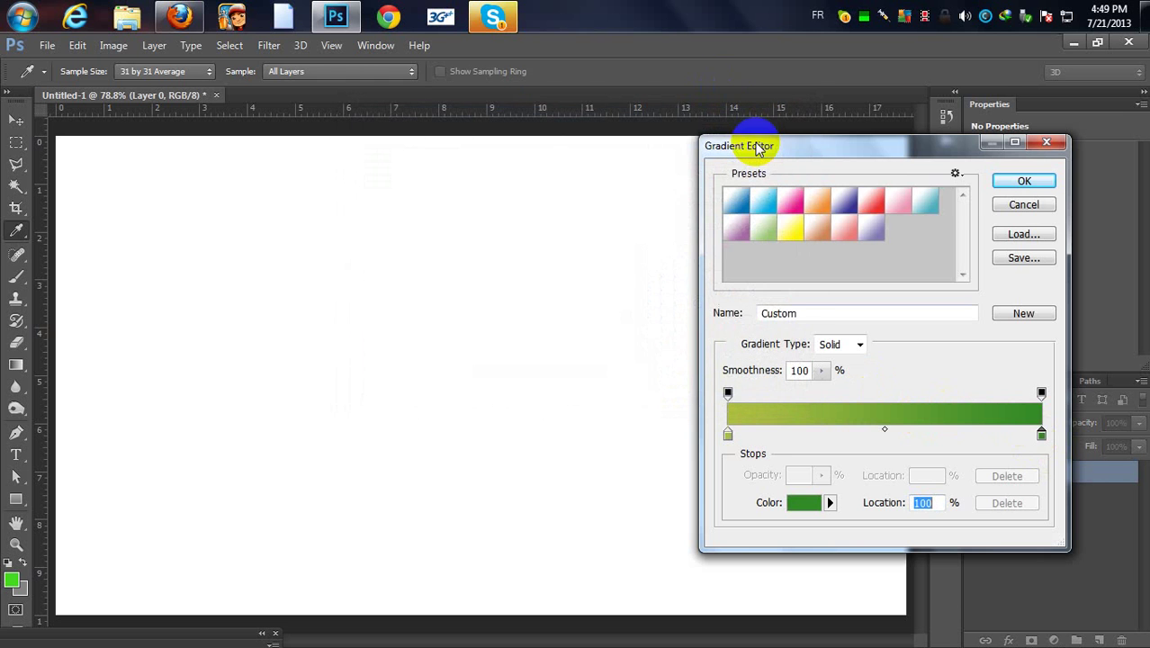
pyautogui.click(1022, 181)
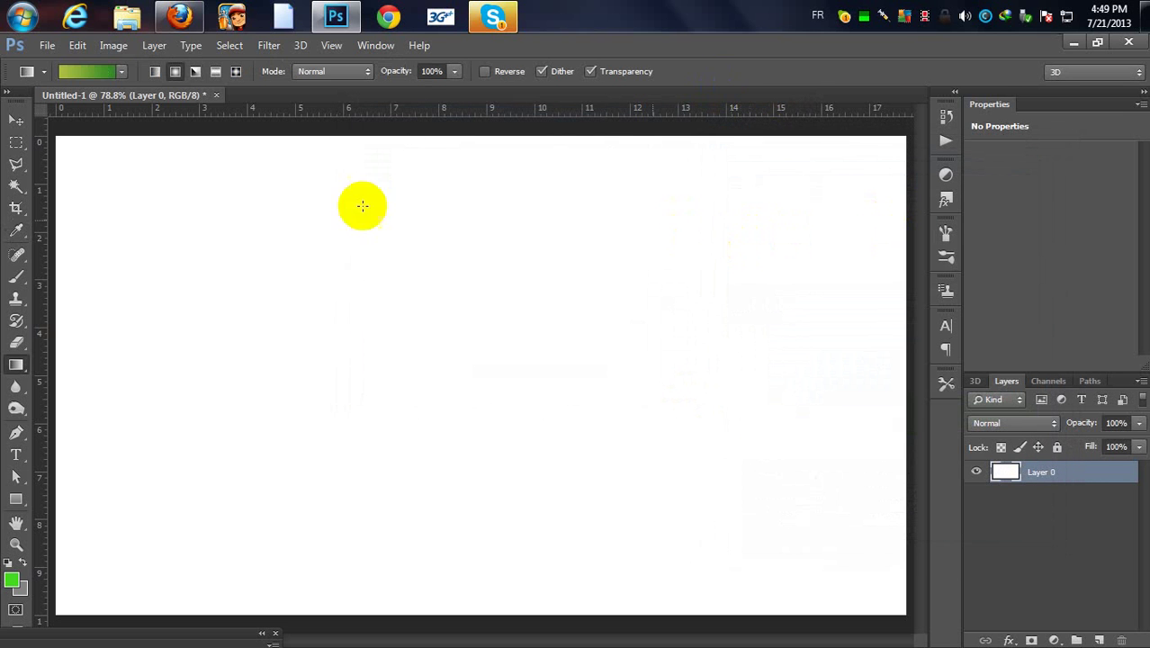
# Fill Layer 0 with a radial gradient running from the canvas's upper right area diagonally to its lower left.
pyautogui.click(176, 73)
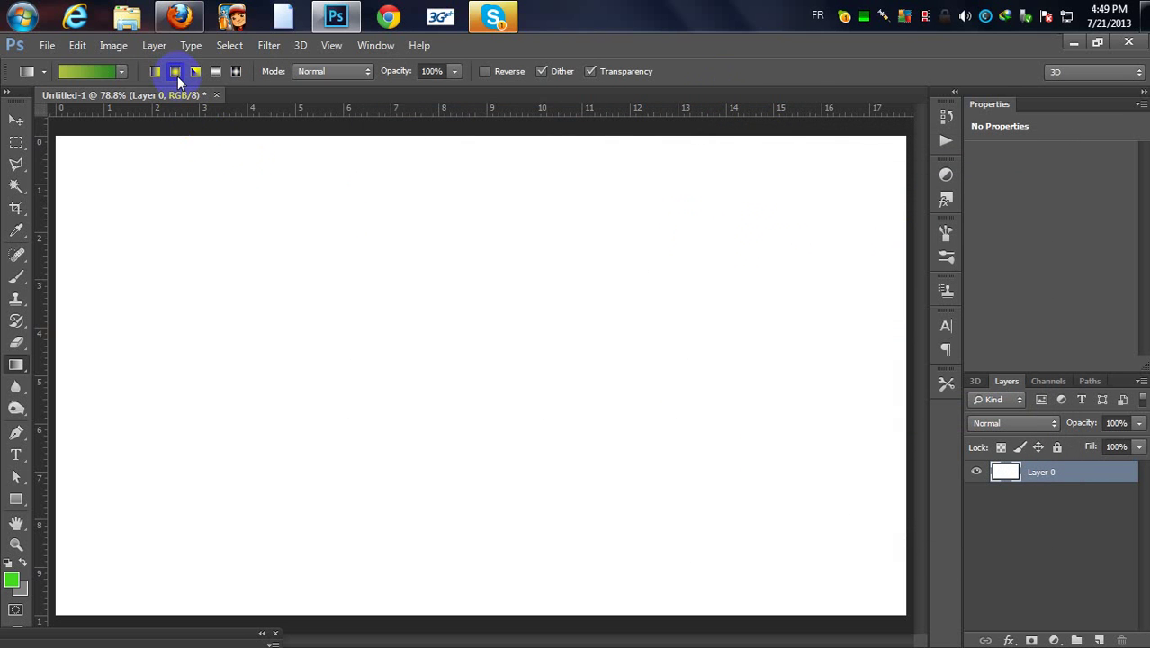
pyautogui.moveTo(776, 204); pyautogui.dragTo(349, 439)
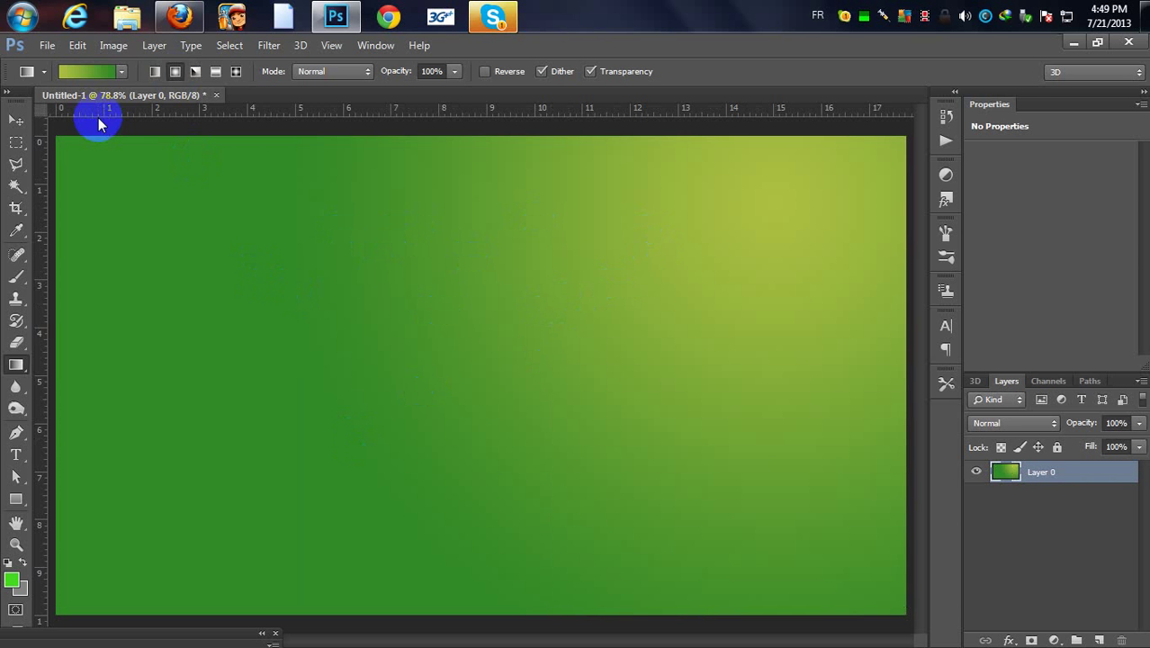
# Open grungepaper6_by_fudgegraphics.jpg and bring its paper texture into the Untitled-1 document as a layer above the gradient.
pyautogui.hotkey('ctrl', 'o')
pyautogui.scroll(-2, 317, 231)
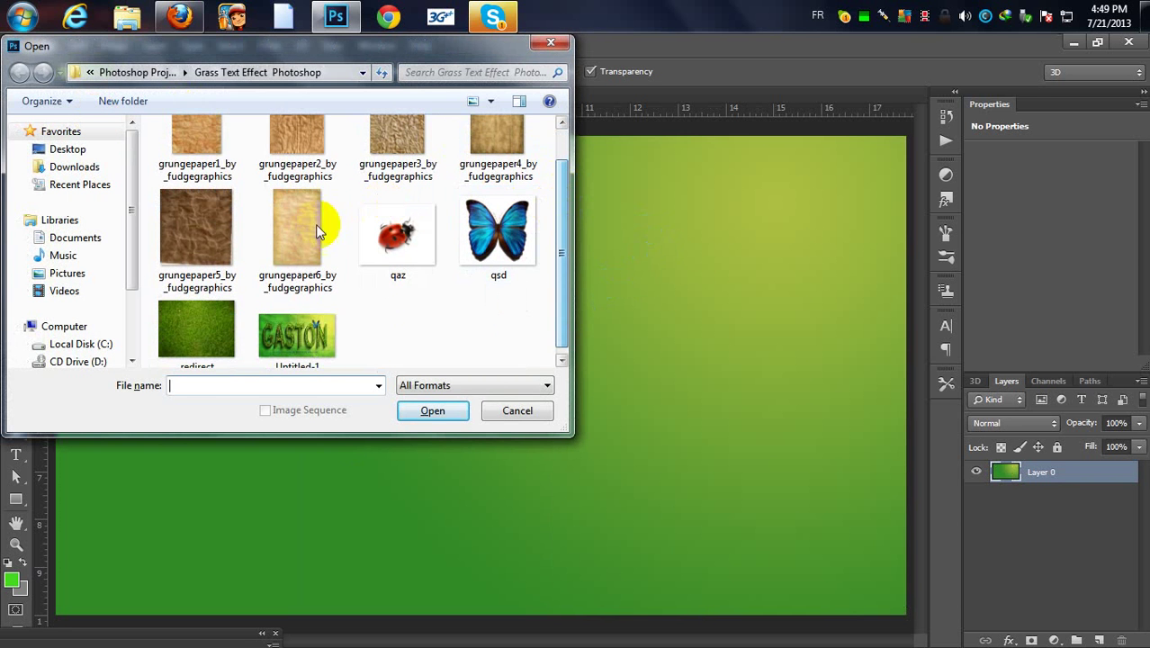
pyautogui.click(307, 230)
pyautogui.click(434, 411)
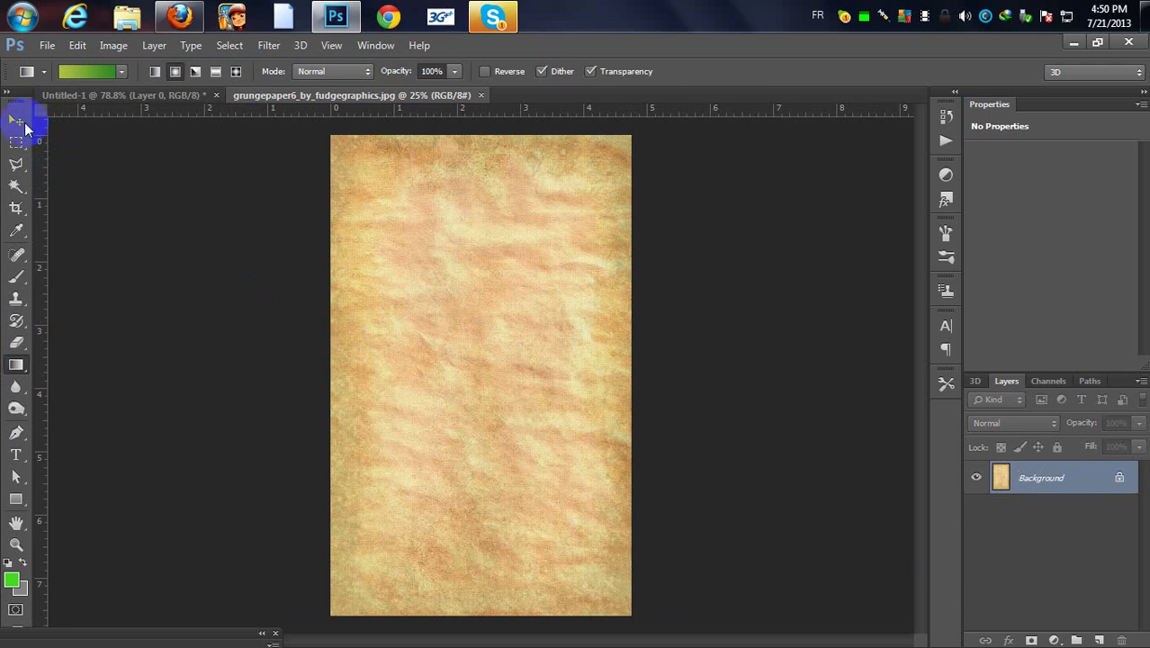
pyautogui.click(16, 119)
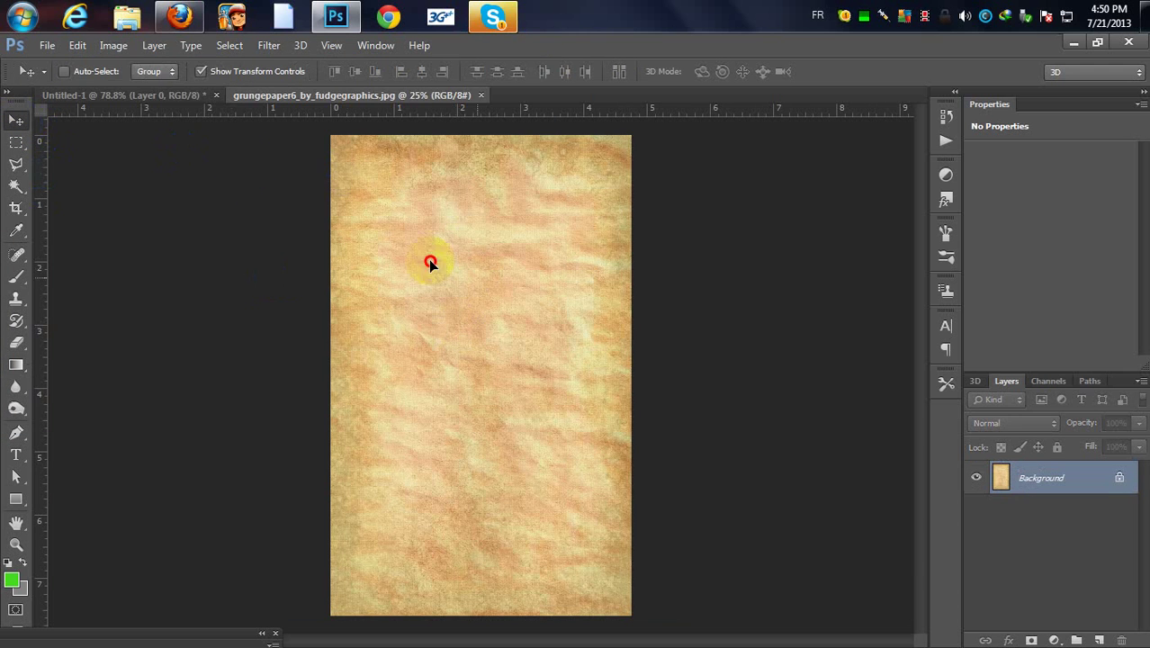
pyautogui.moveTo(430, 262); pyautogui.dragTo(403, 310)
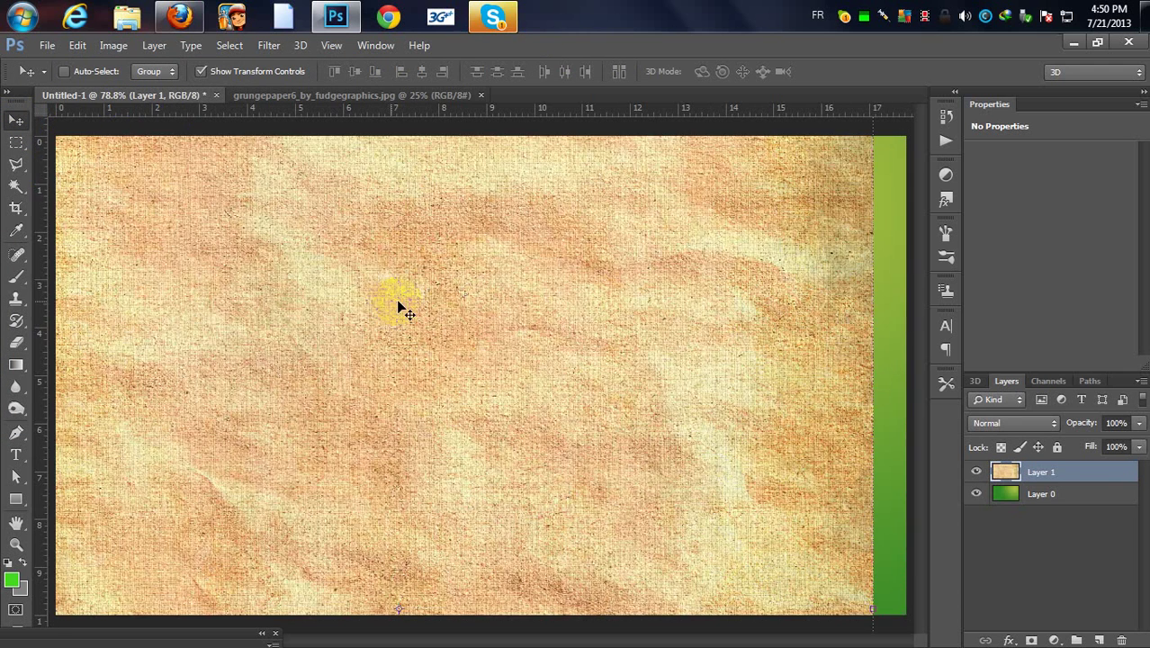
# Transform the paper texture on Layer 1 to 108.62% width so it covers the canvas, lower its top edge and apply the transform.
pyautogui.hotkey('ctrl', 't')
pyautogui.hotkey('ctrl', '0')
pyautogui.click(660, 484)
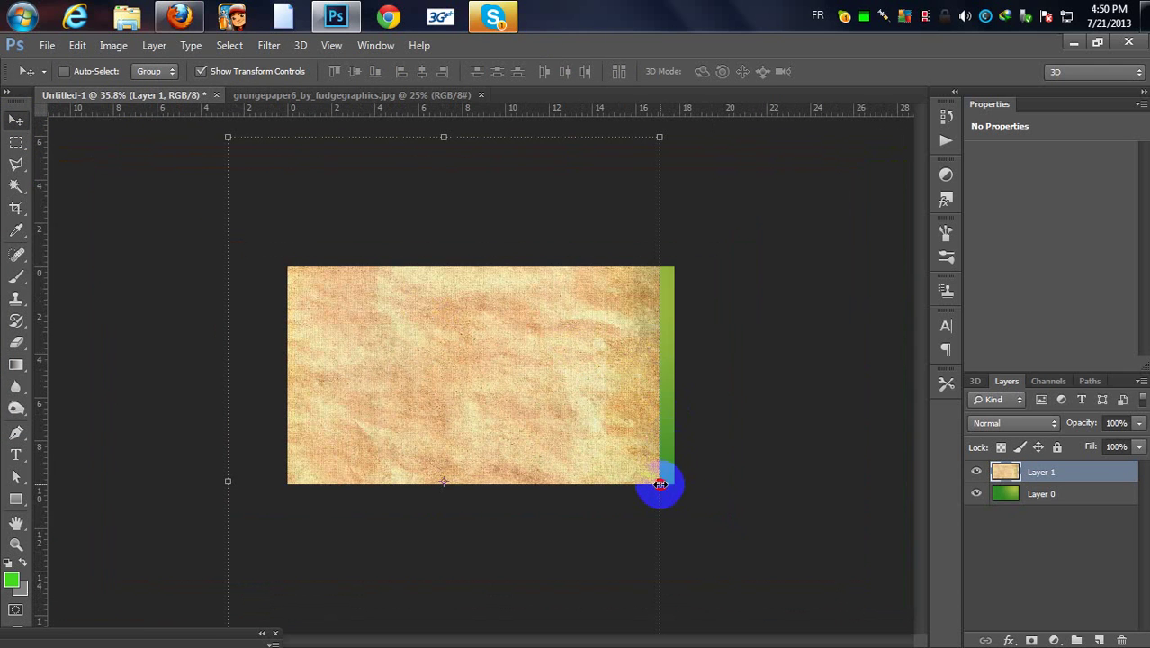
pyautogui.moveTo(660, 484); pyautogui.dragTo(696, 482)
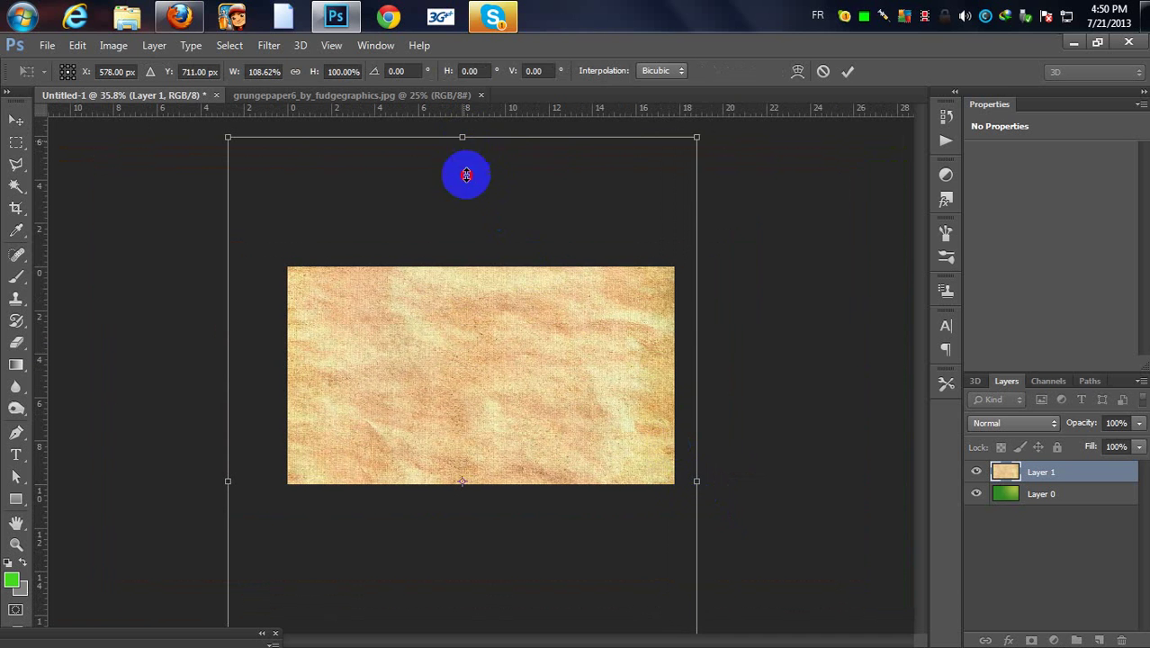
pyautogui.moveTo(466, 174); pyautogui.dragTo(470, 226)
pyautogui.click(849, 71)
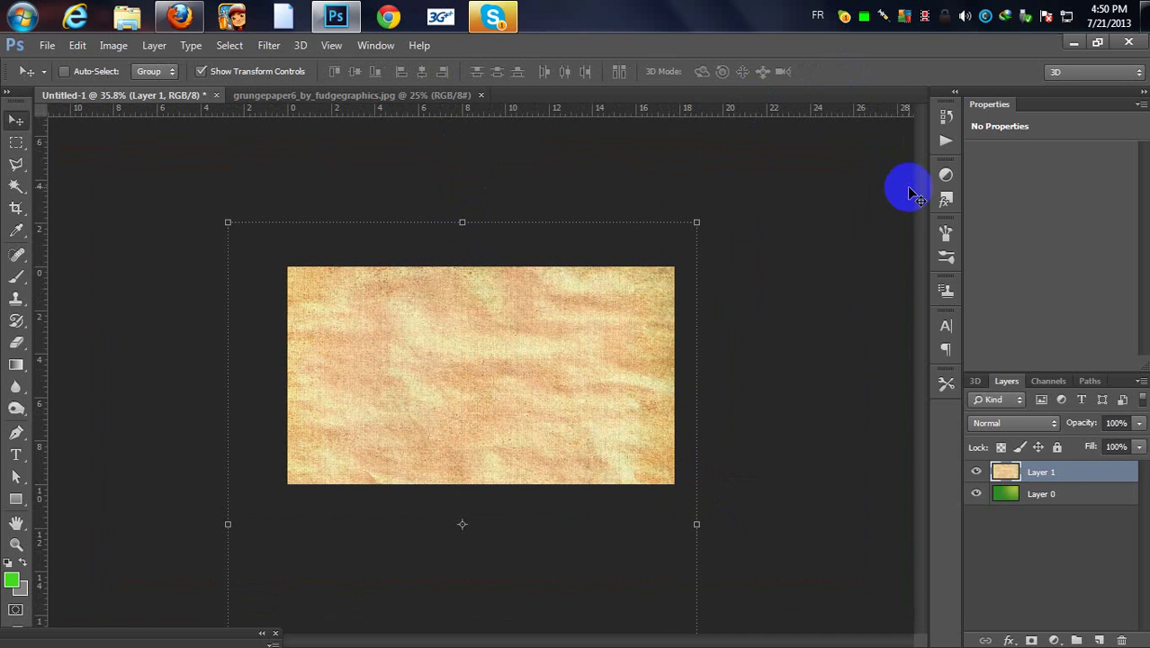
# Desaturate the paper texture on Layer 1 and set its blend mode to Overlay.
pyautogui.click(1047, 500)
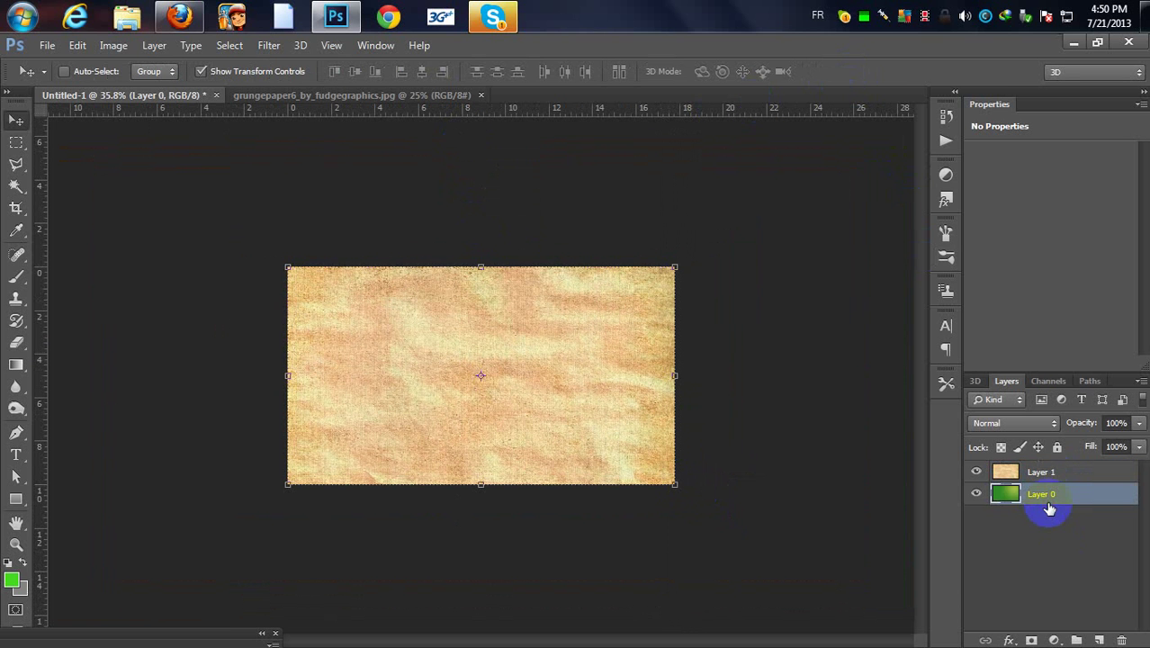
pyautogui.hotkey('ctrl', '0')
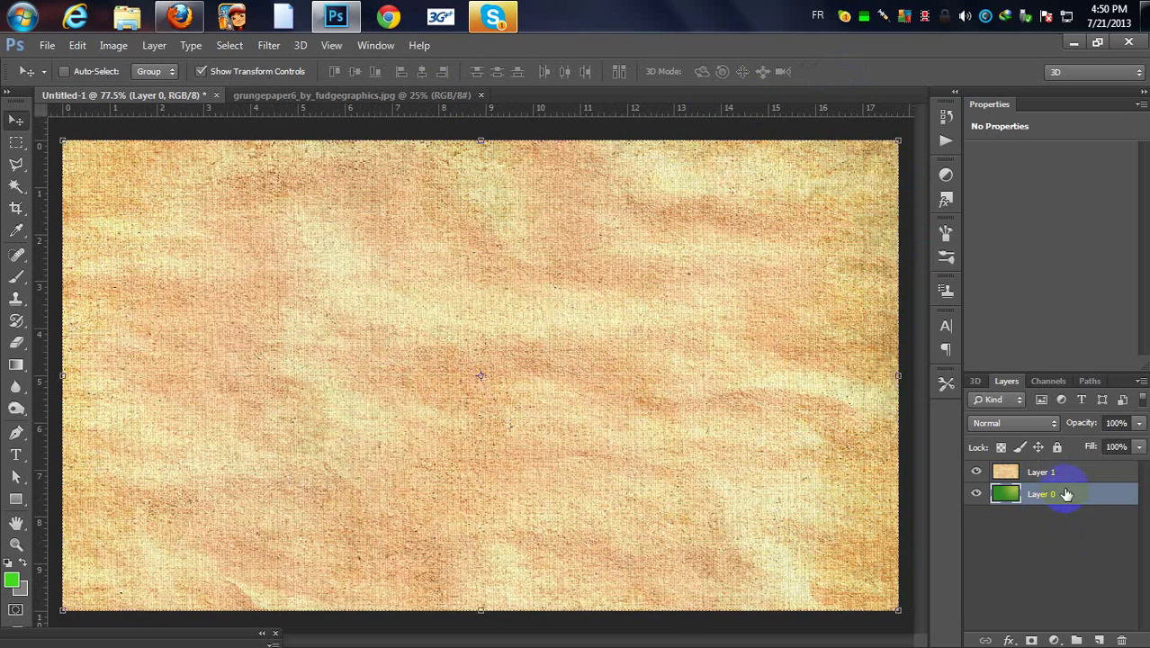
pyautogui.click(1070, 474)
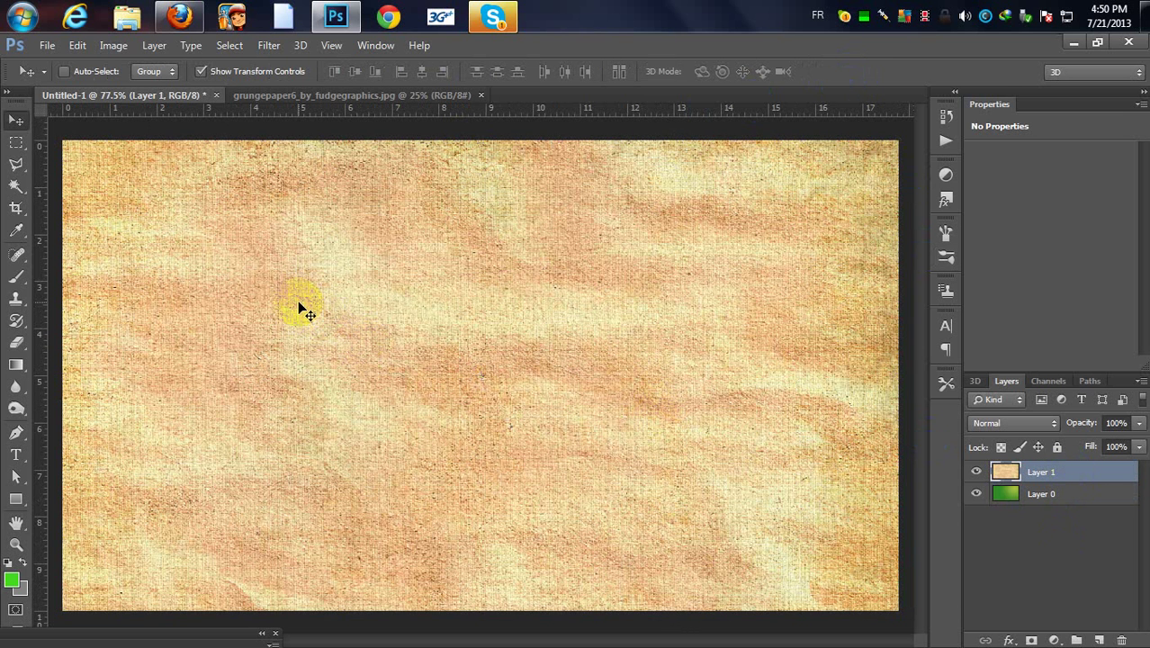
pyautogui.hotkey('ctrl', 'shift', 'u')
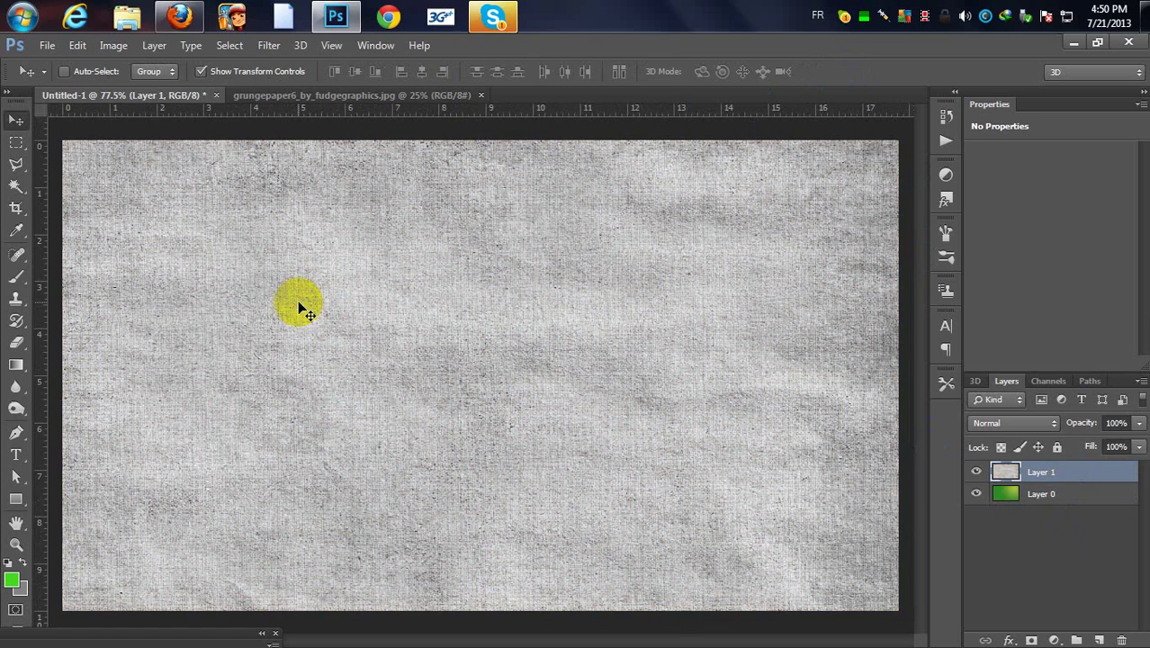
pyautogui.click(980, 430)
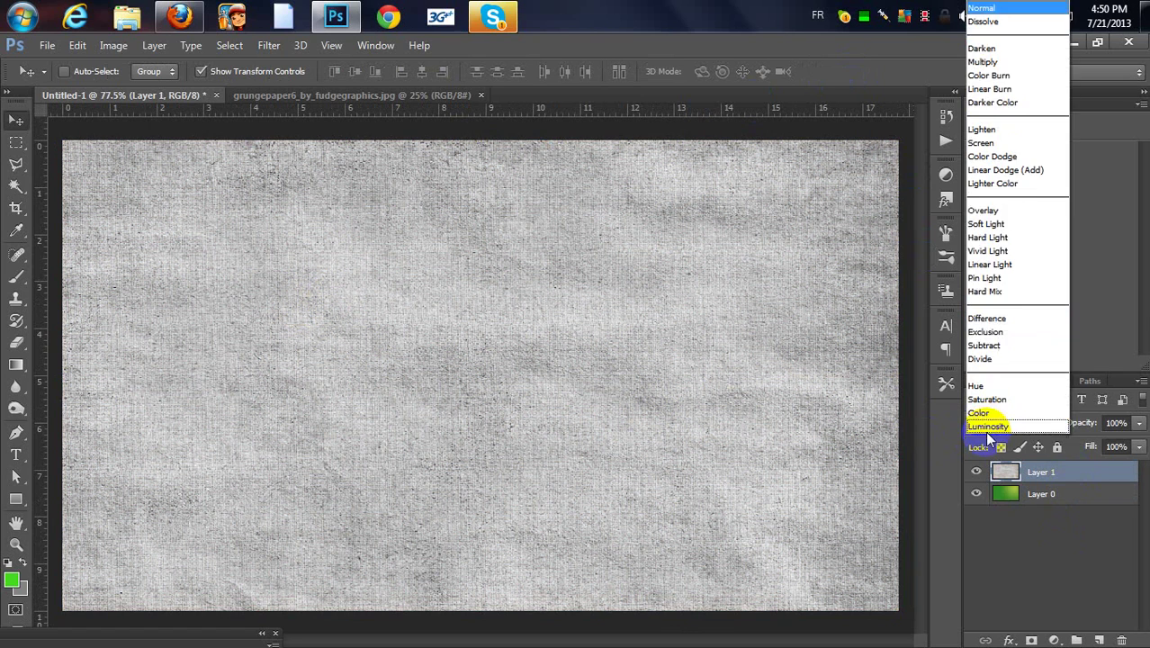
pyautogui.click(989, 206)
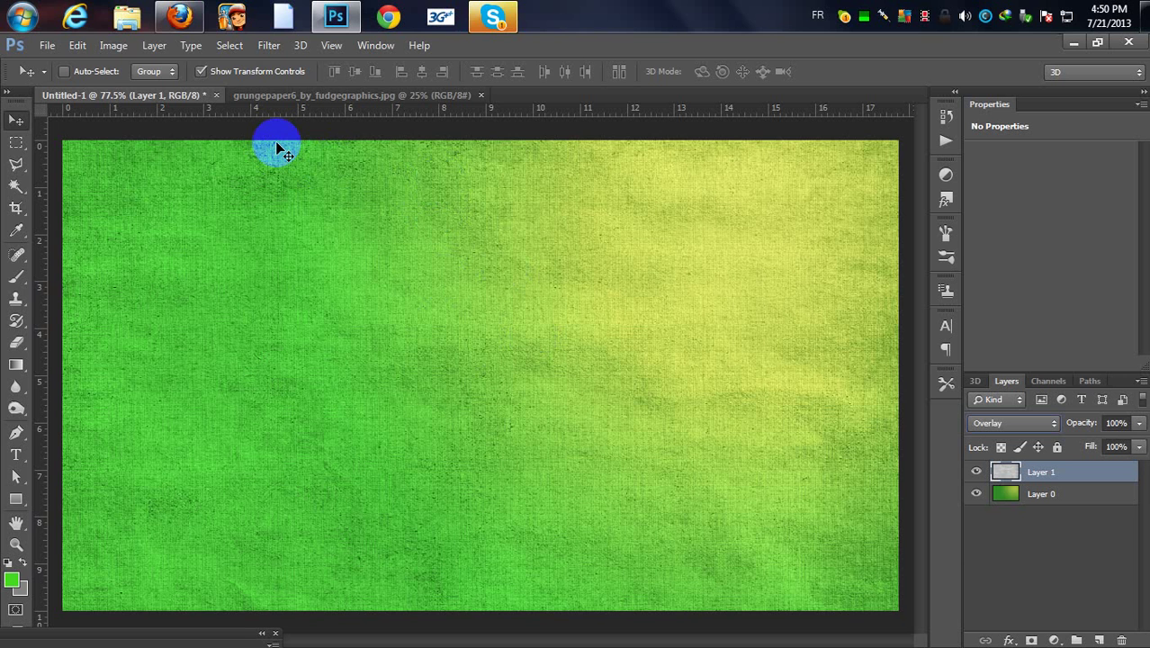
# Open grungepaper5_by_fudgegraphics.jpg and bring its crumpled paper texture into Untitled-1 as a desaturated layer above Layer 1.
pyautogui.hotkey('ctrl', 'o')
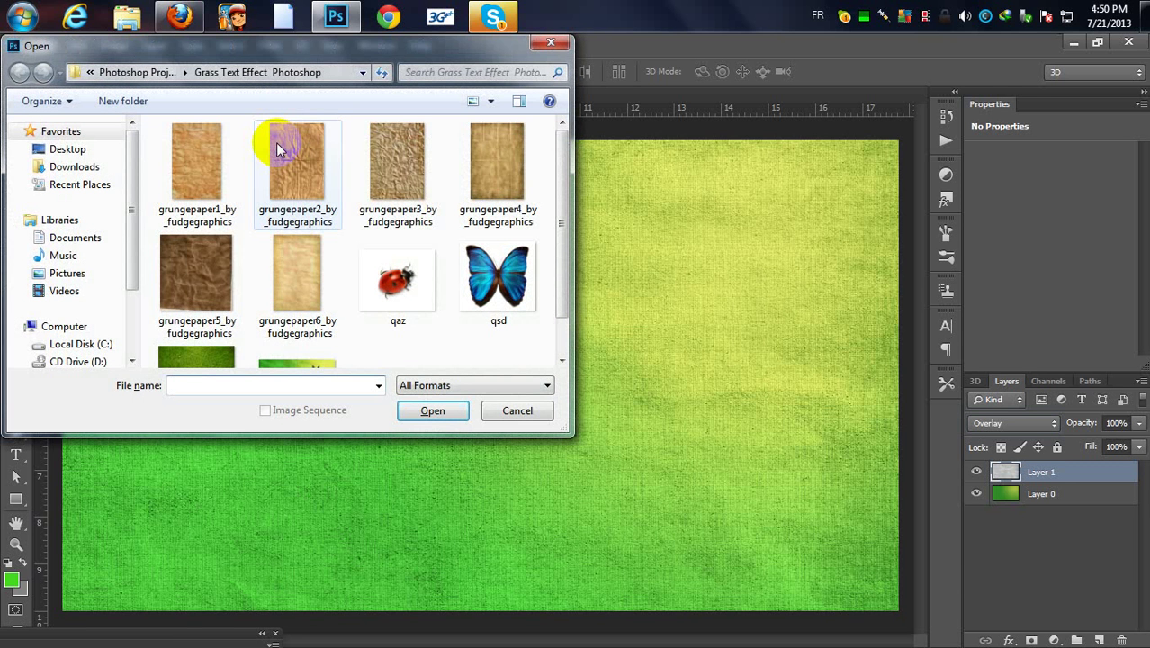
pyautogui.click(204, 310)
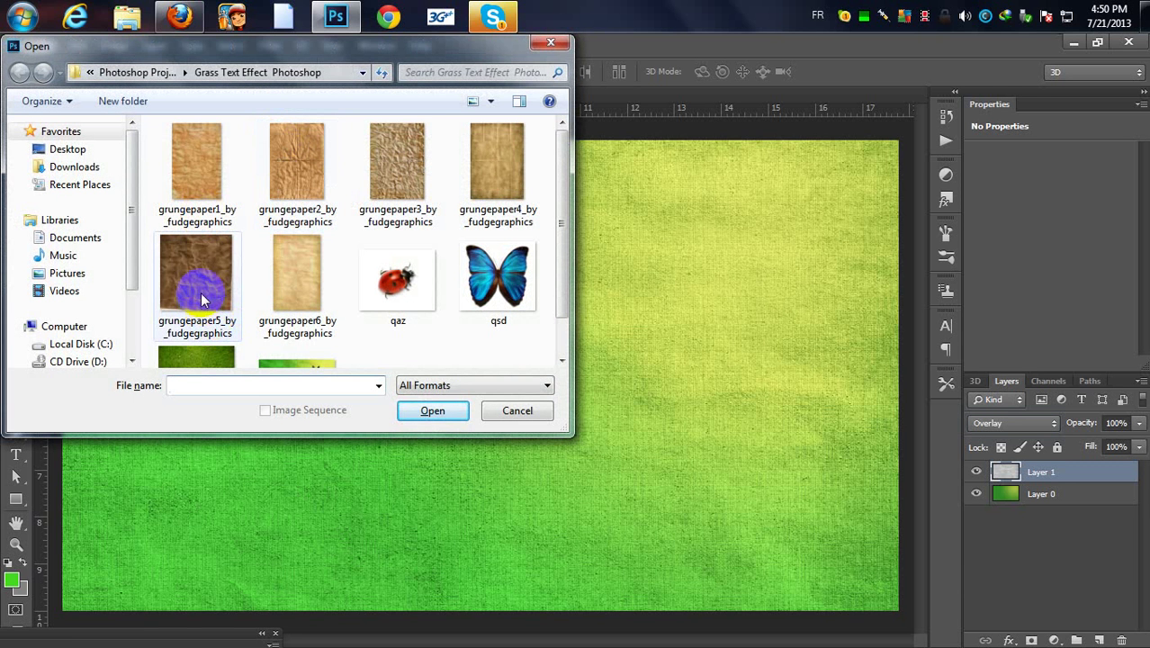
pyautogui.click(198, 284)
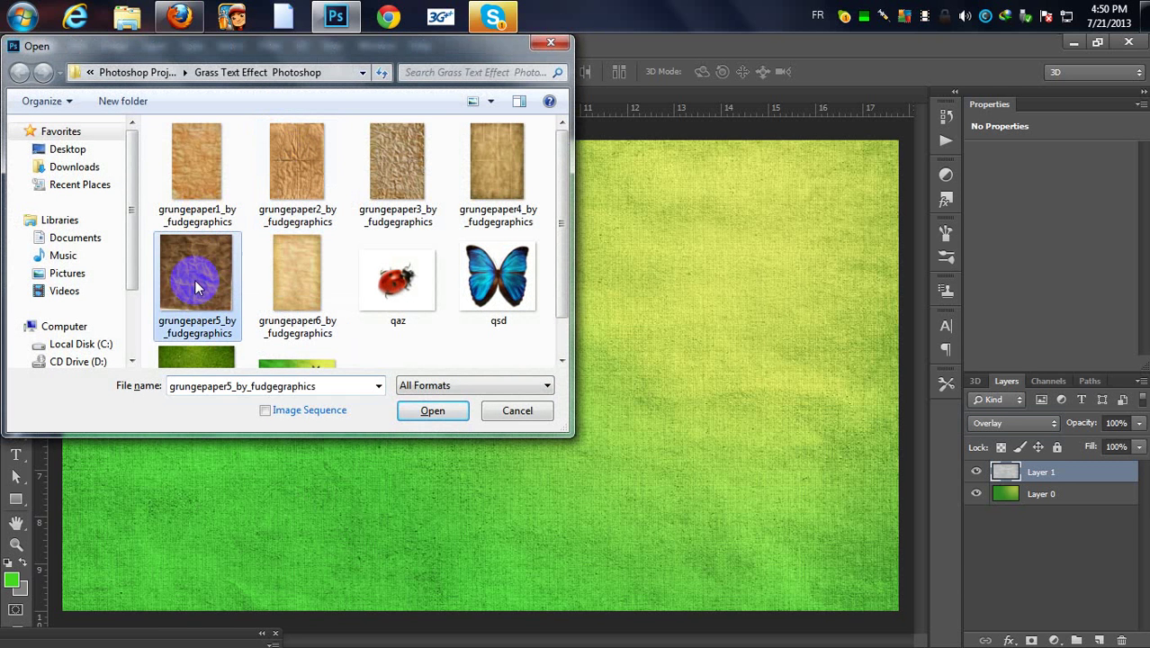
pyautogui.click(432, 412)
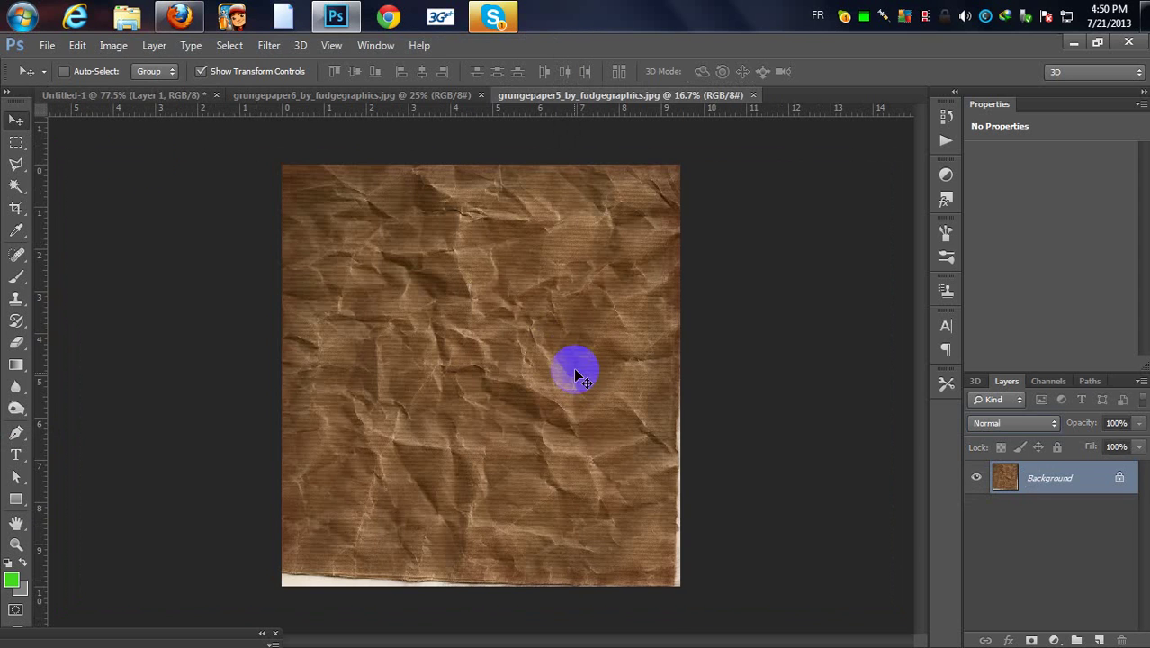
pyautogui.moveTo(290, 277); pyautogui.dragTo(590, 366)
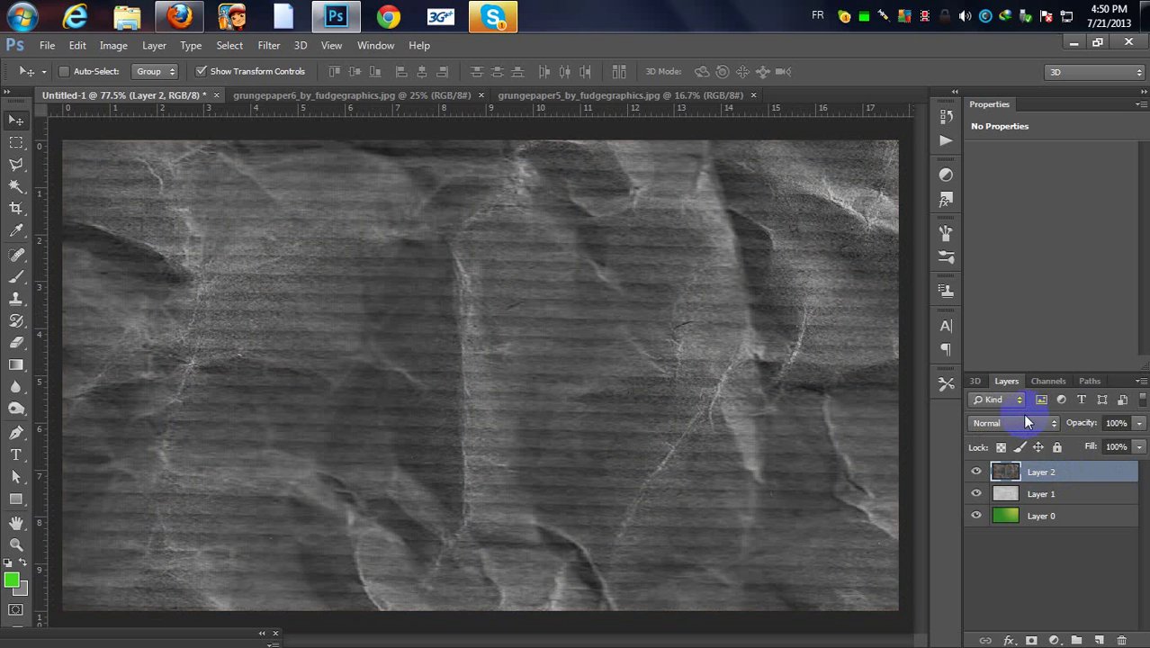
# Set Layer 2's blend mode to Overlay and its opacity to 70%.
pyautogui.moveTo(1022, 422); pyautogui.dragTo(999, 221)
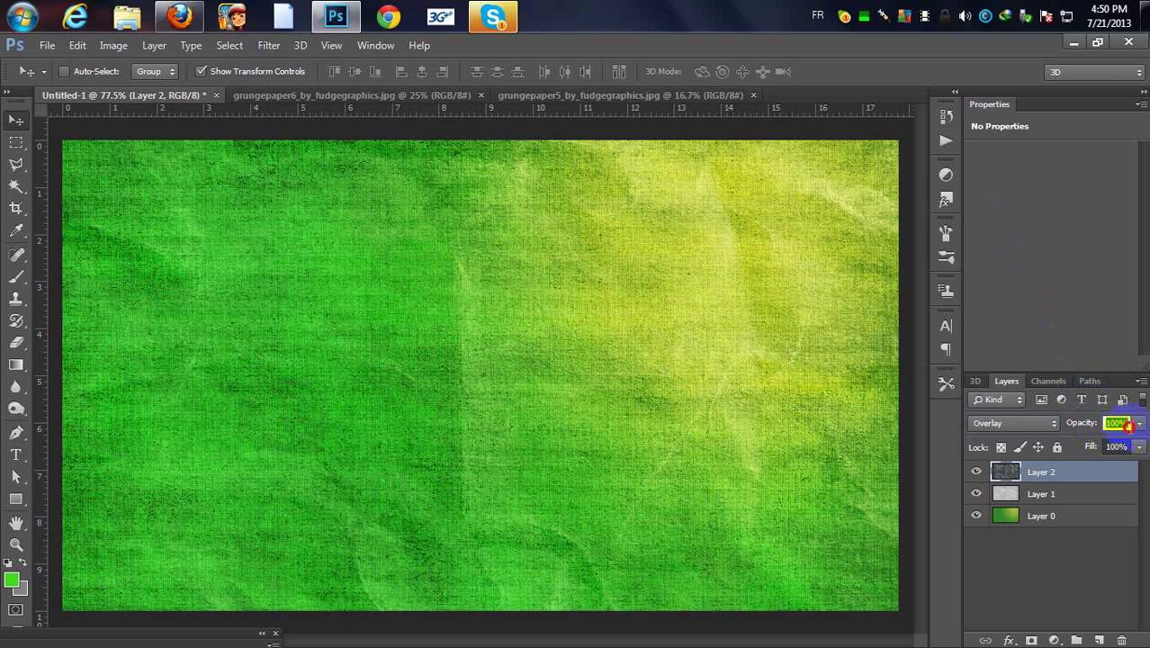
pyautogui.write('70')
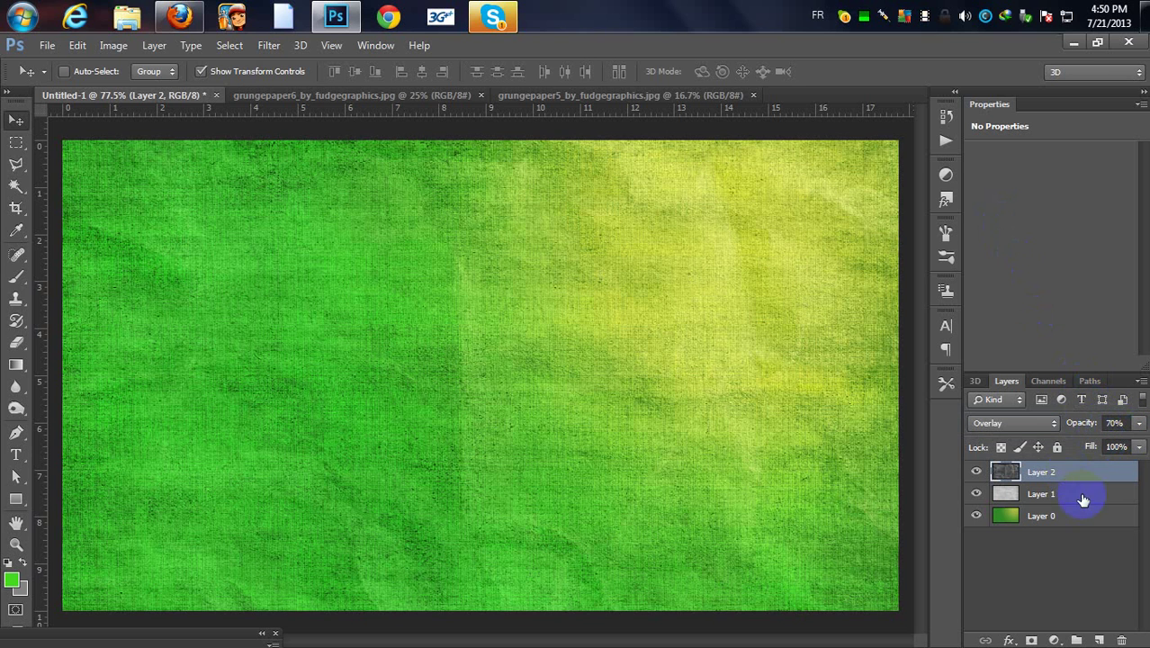
# Add a new empty layer above Layer 2.
pyautogui.click(1066, 459)
pyautogui.click(1097, 639)
pyautogui.click(984, 468)
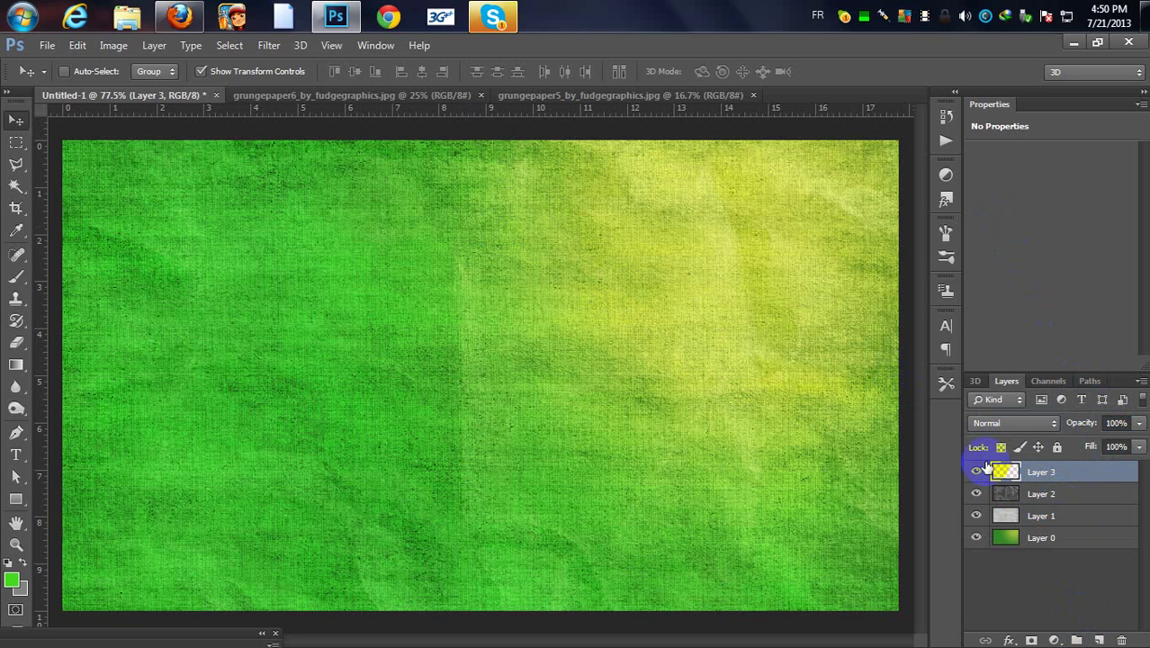
# Set up the Brush tool with a soft round tip, 384 px in size and 0% hardness.
pyautogui.click(15, 283)
pyautogui.click(84, 70)
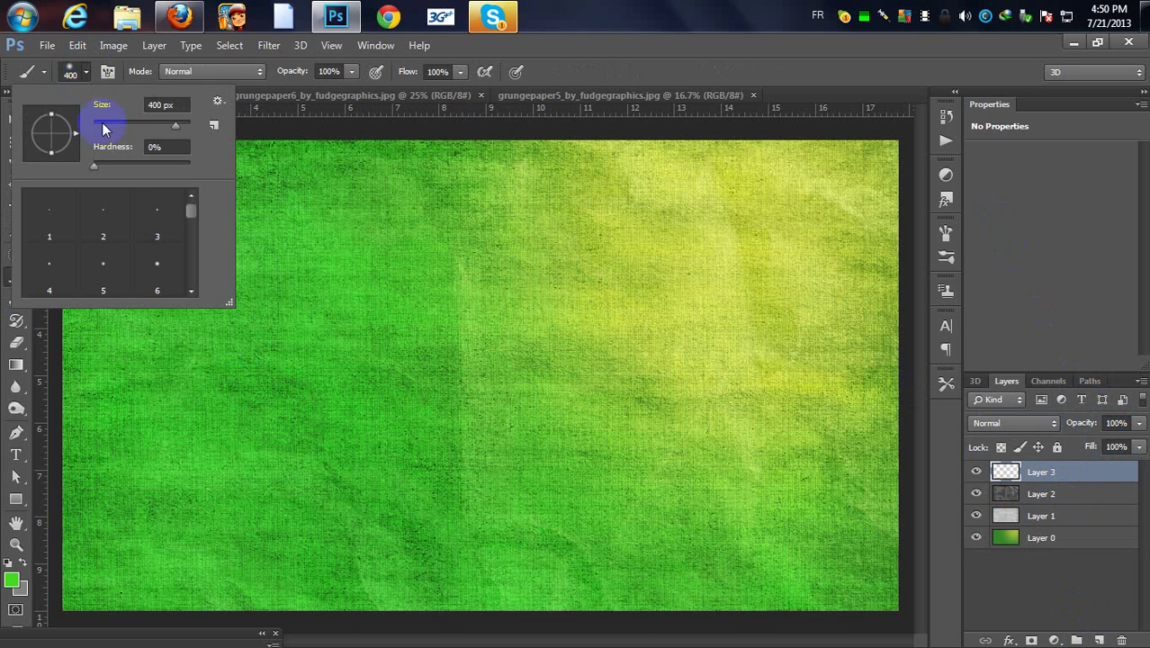
pyautogui.moveTo(191, 227); pyautogui.dragTo(190, 245)
pyautogui.click(102, 212)
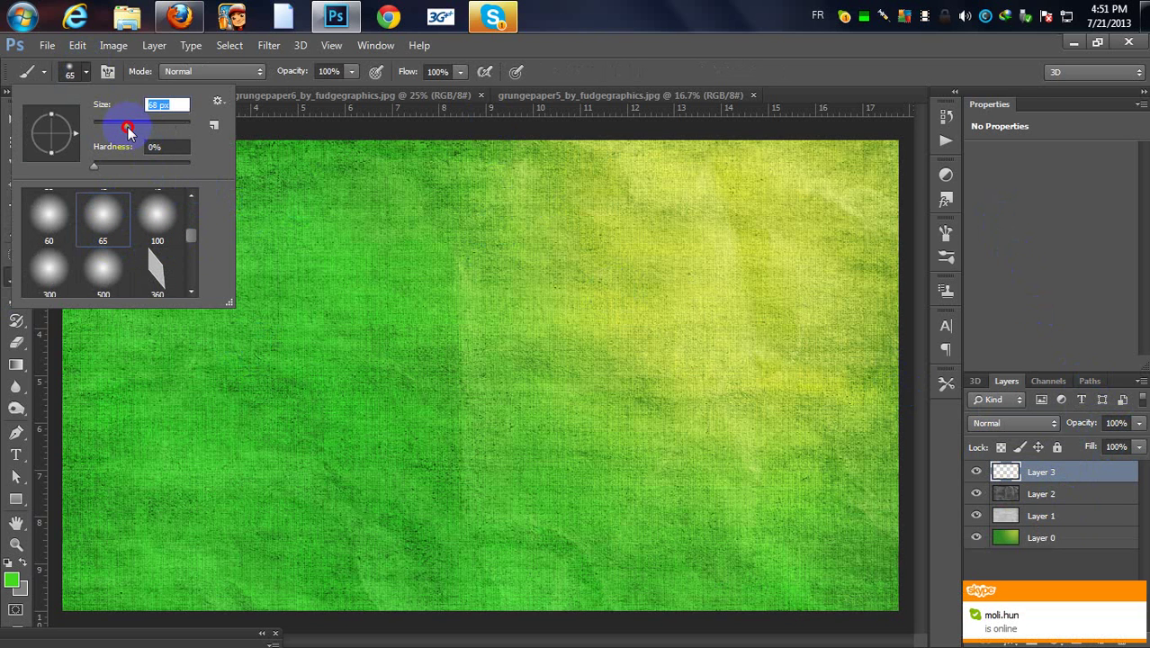
pyautogui.moveTo(144, 132); pyautogui.dragTo(226, 144)
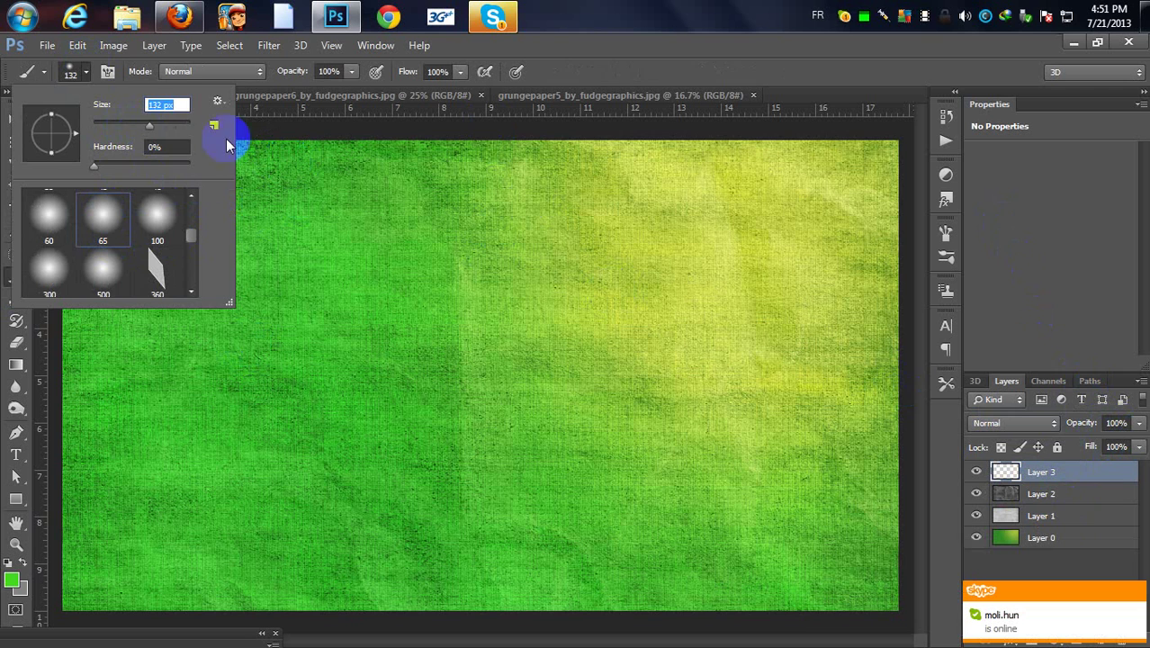
pyautogui.click(176, 133)
pyautogui.click(86, 75)
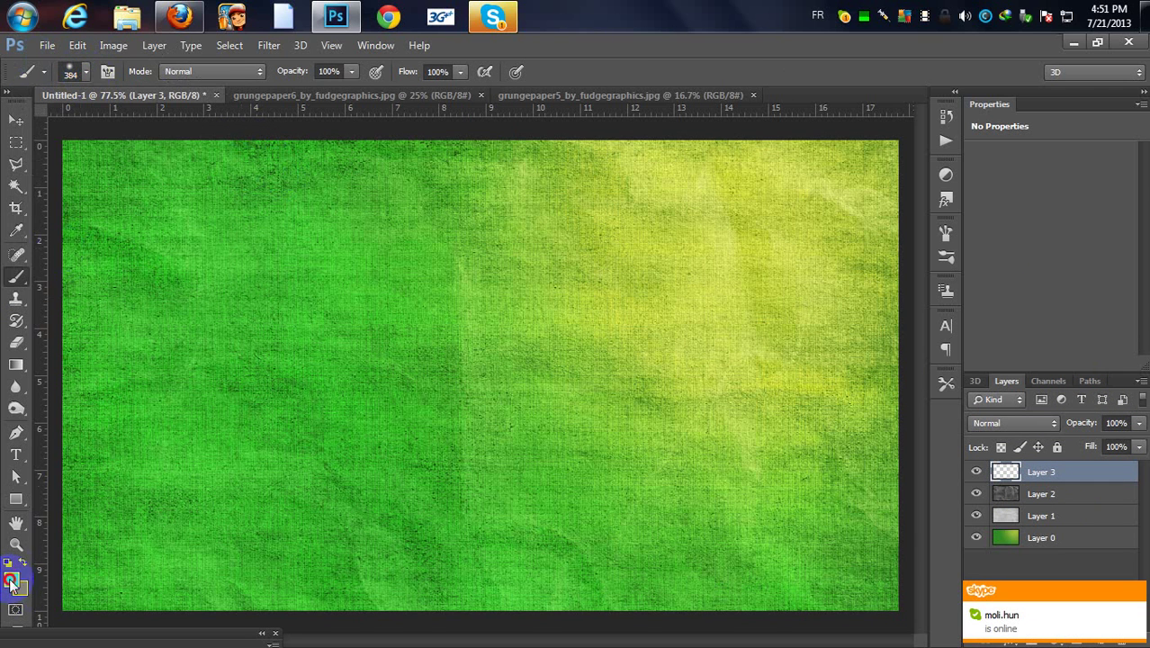
# Set the foreground color to black (000000) and paint a soft dark border around the canvas edges on Layer 3.
pyautogui.click(11, 579)
pyautogui.moveTo(418, 348); pyautogui.dragTo(303, 390)
pyautogui.click(745, 142)
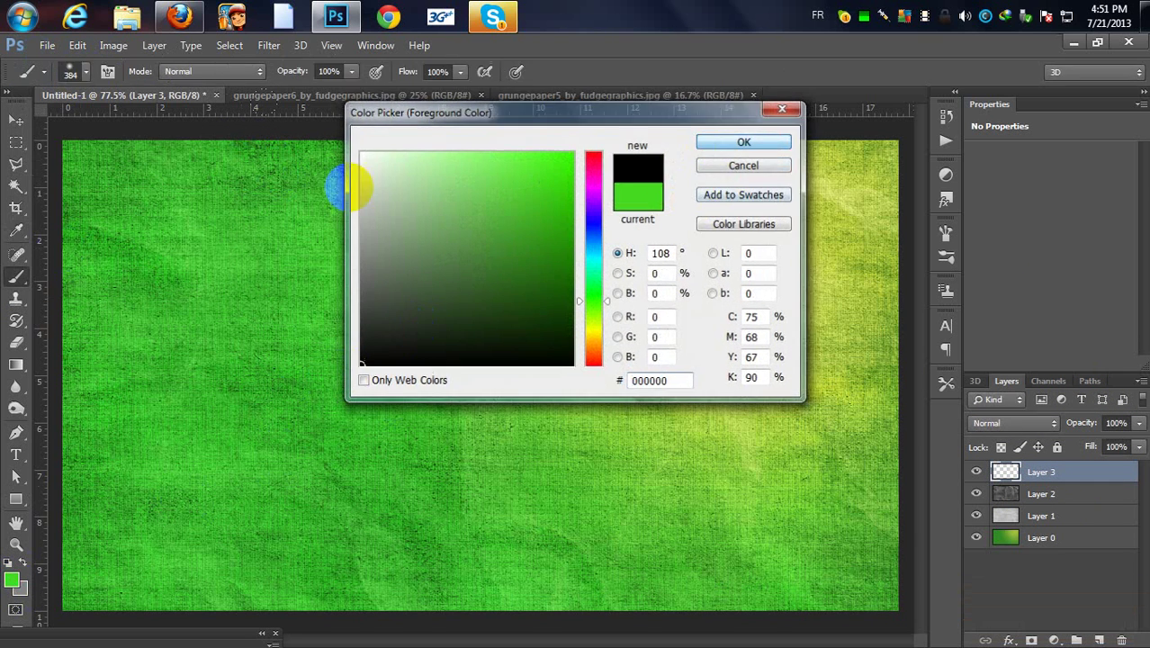
pyautogui.moveTo(94, 180)
pyautogui.mouseDown()
pyautogui.moveTo(654, 177)
pyautogui.moveTo(850, 159)
pyautogui.moveTo(879, 346)
pyautogui.moveTo(888, 581)
pyautogui.moveTo(654, 622)
pyautogui.moveTo(95, 631)
pyautogui.moveTo(70, 475)
pyautogui.moveTo(87, 198)
pyautogui.mouseUp()
# Blend the painted black border on Layer 3 using Overlay mode at 30% opacity.
pyautogui.click(1026, 428)
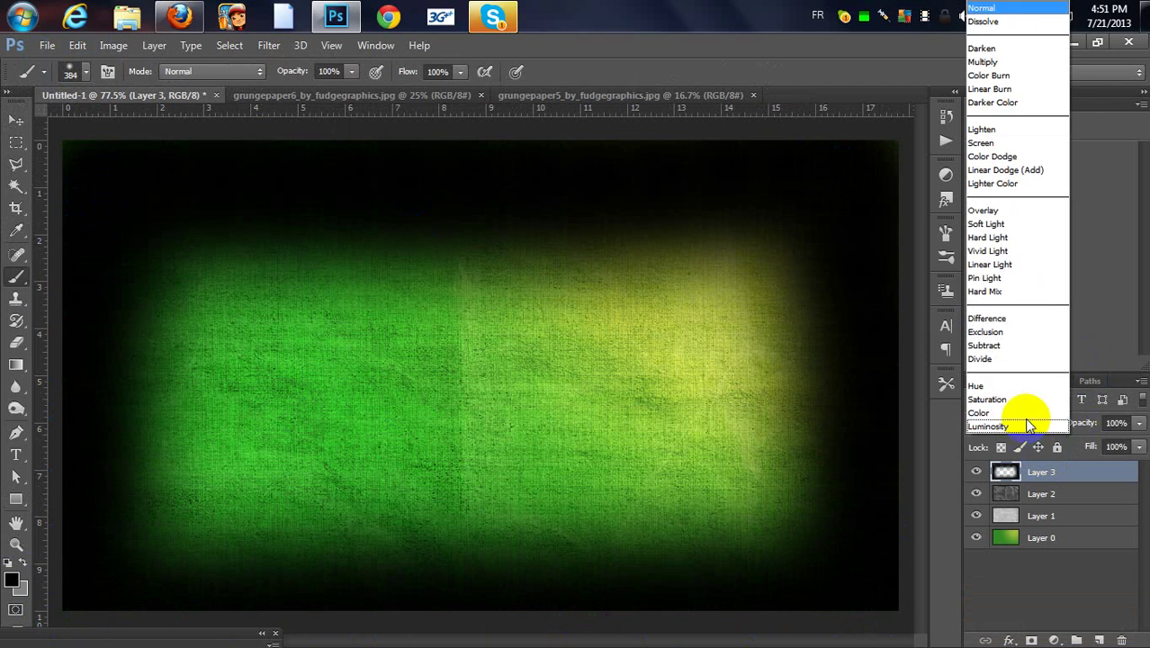
pyautogui.click(991, 213)
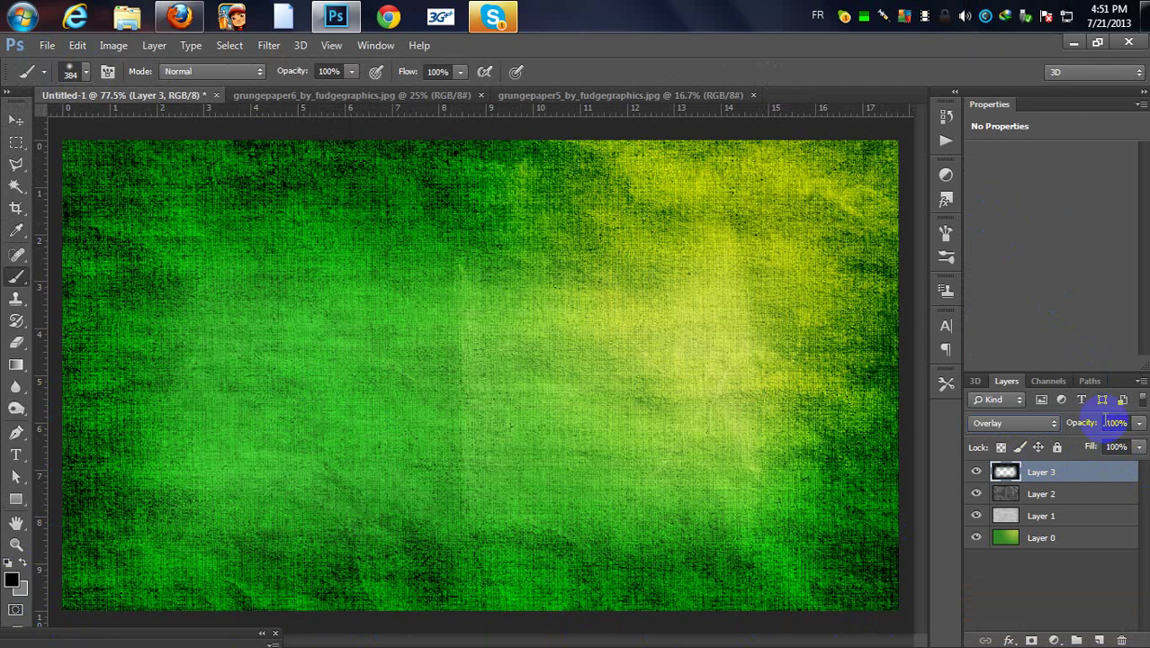
pyautogui.click(1140, 422)
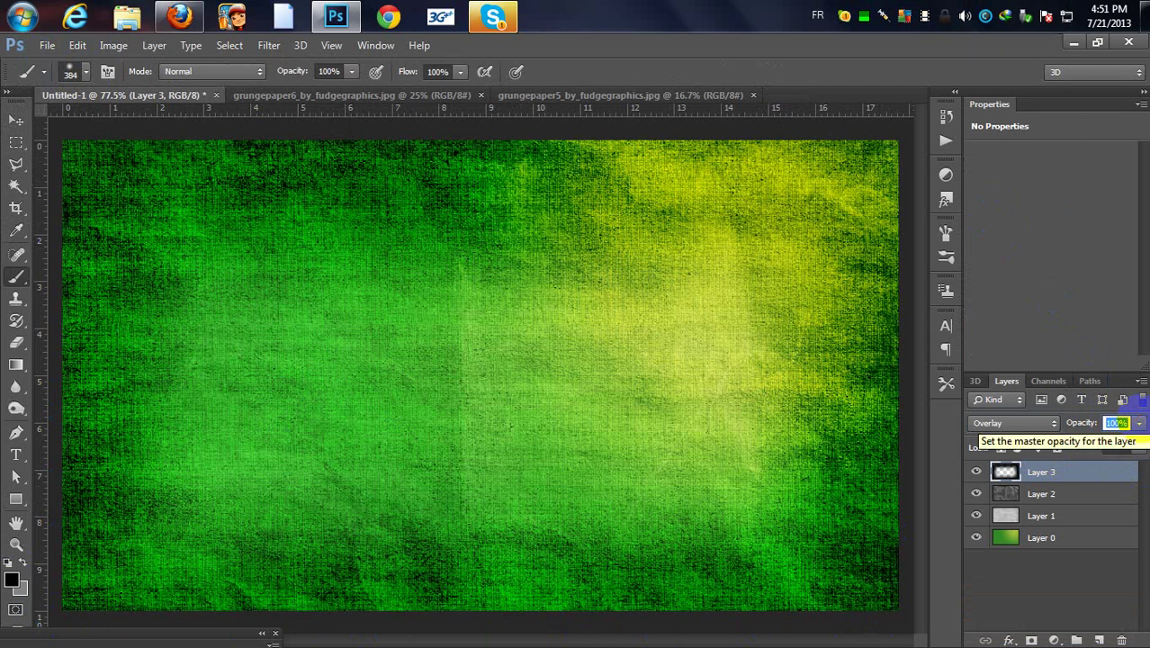
pyautogui.write('30')
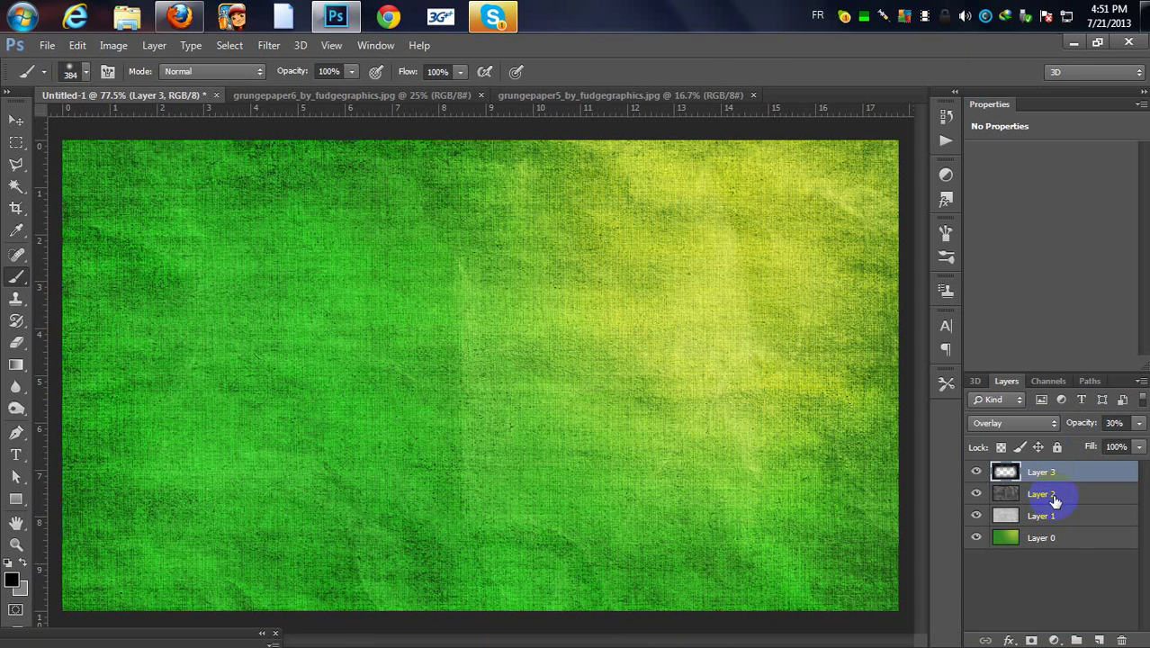
# Merge all four layers, from Layer 3 down to Layer 0, and rename the merged layer background.
pyautogui.keyDown('shift'); pyautogui.click(1042, 493); pyautogui.keyUp('shift')
pyautogui.keyDown('shift'); pyautogui.click(1052, 538); pyautogui.keyUp('shift')
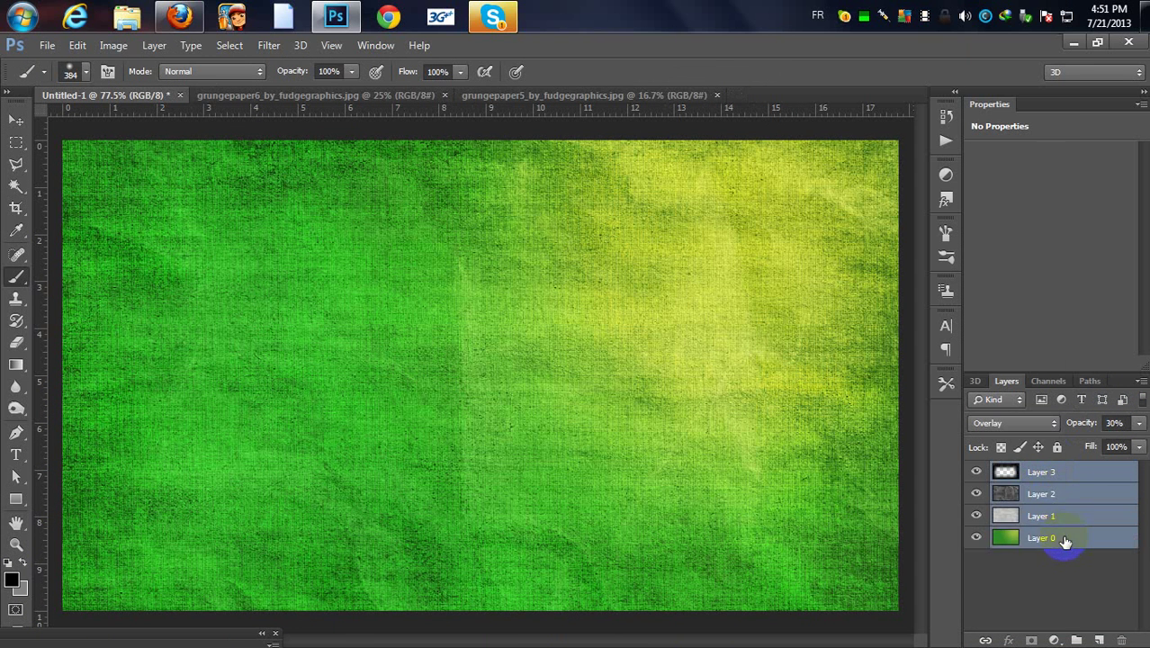
pyautogui.rightClick(1060, 540)
pyautogui.click(779, 518)
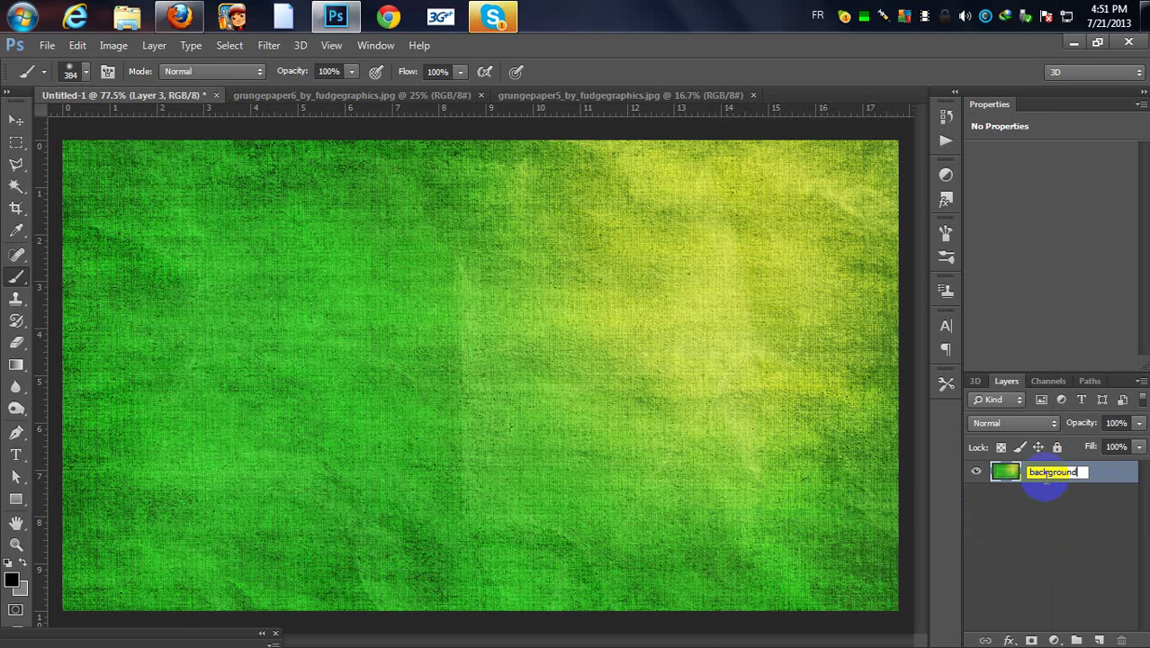
pyautogui.press('Return')
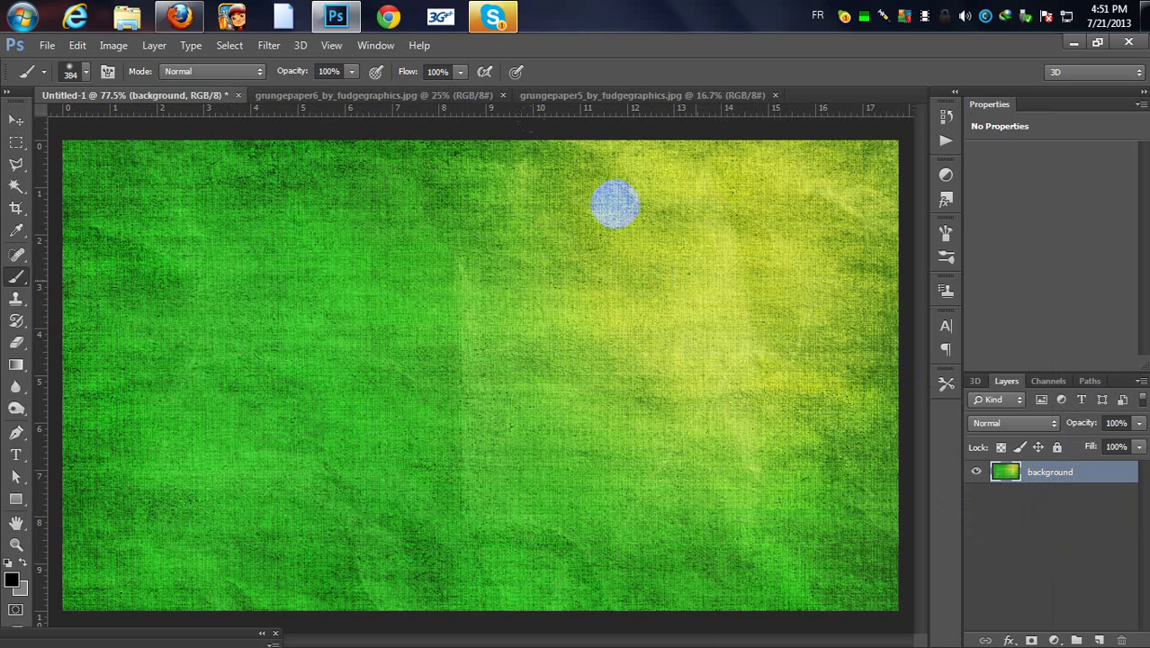
# Close the grungepaper6 and grungepaper5 texture documents and switch to the Move tool.
pyautogui.click(503, 95)
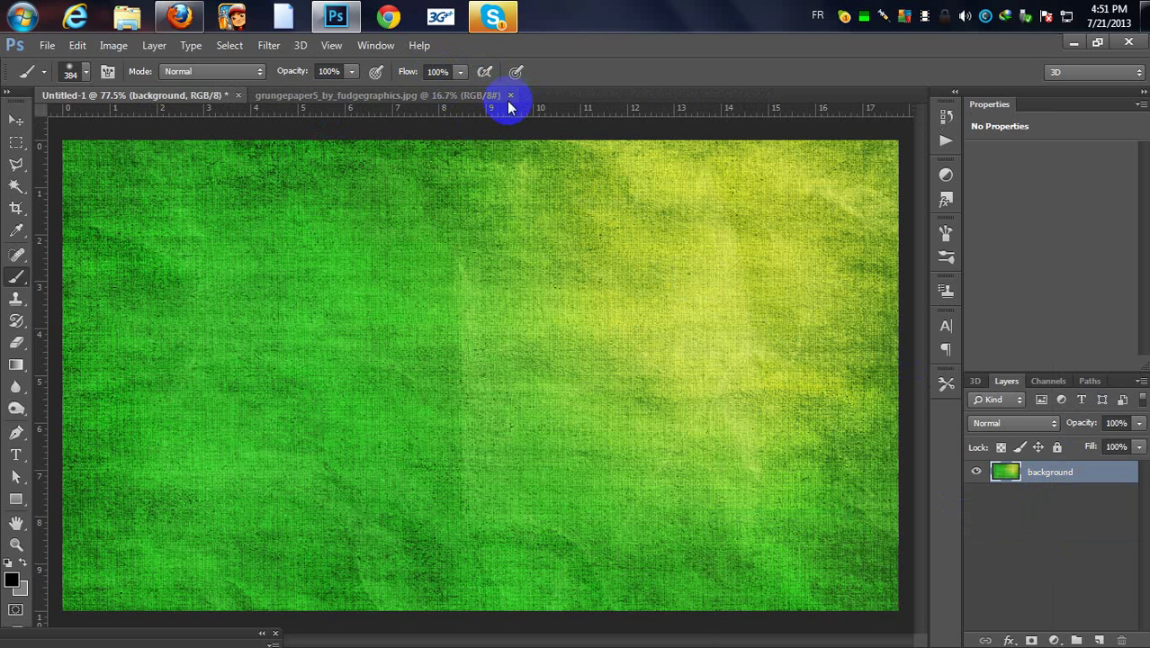
pyautogui.click(510, 96)
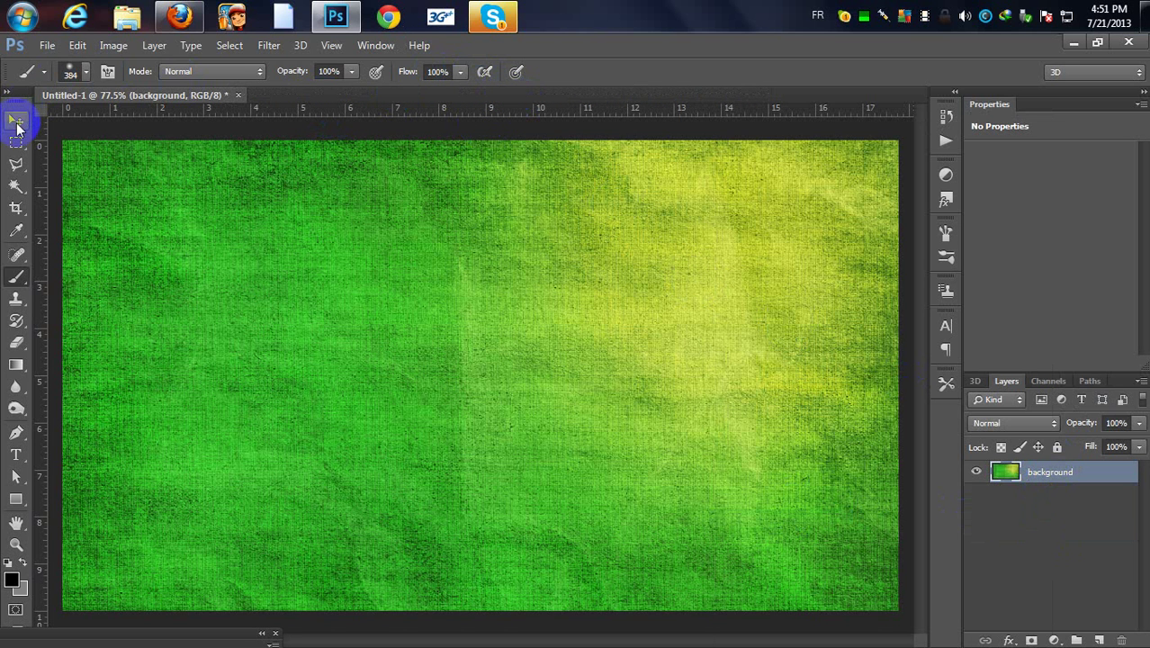
pyautogui.click(16, 122)
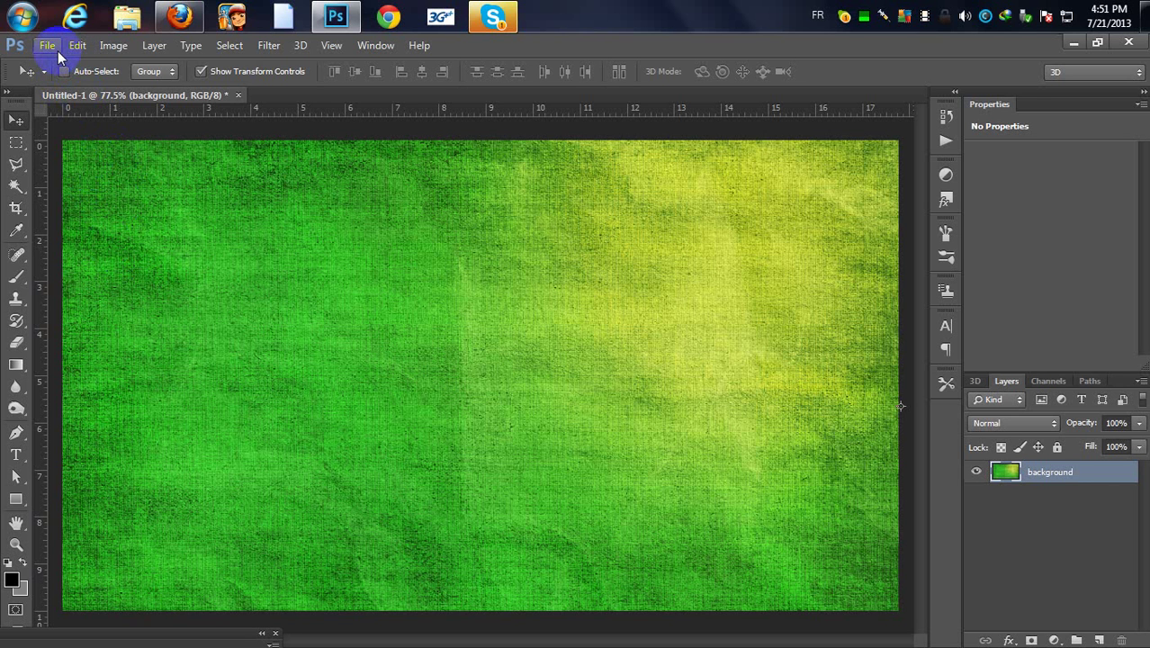
# Open the grass image redirect.jpg from the Grass Text Effect Photoshop folder.
pyautogui.hotkey('ctrl', 'o')
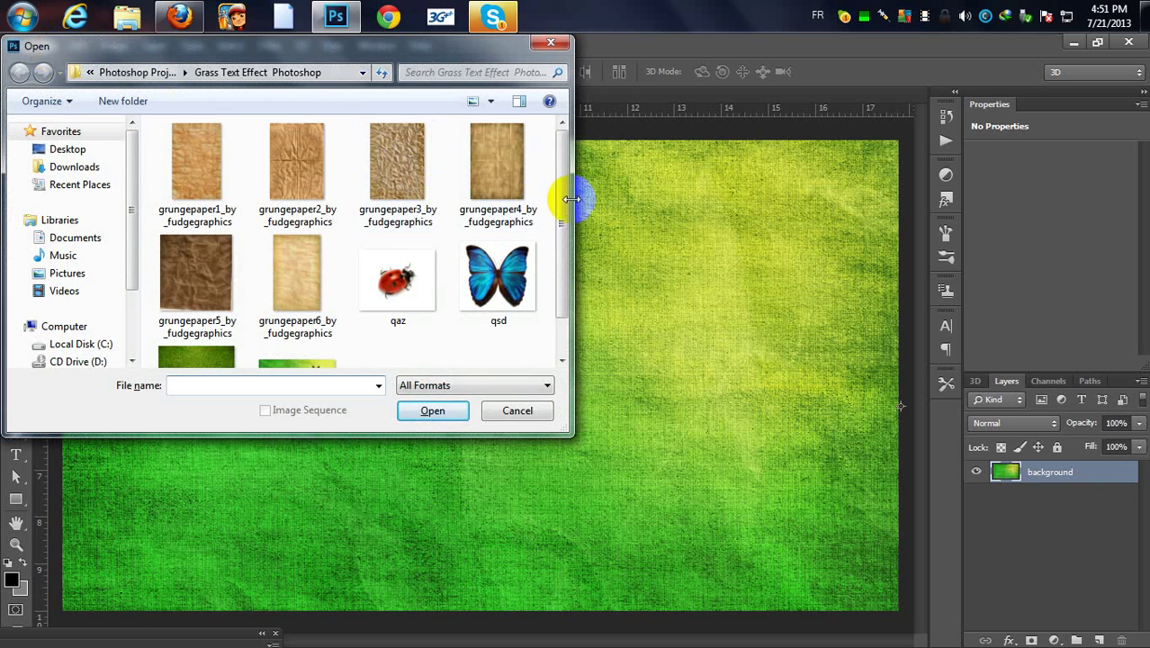
pyautogui.scroll(-2, 558, 249)
pyautogui.click(207, 324)
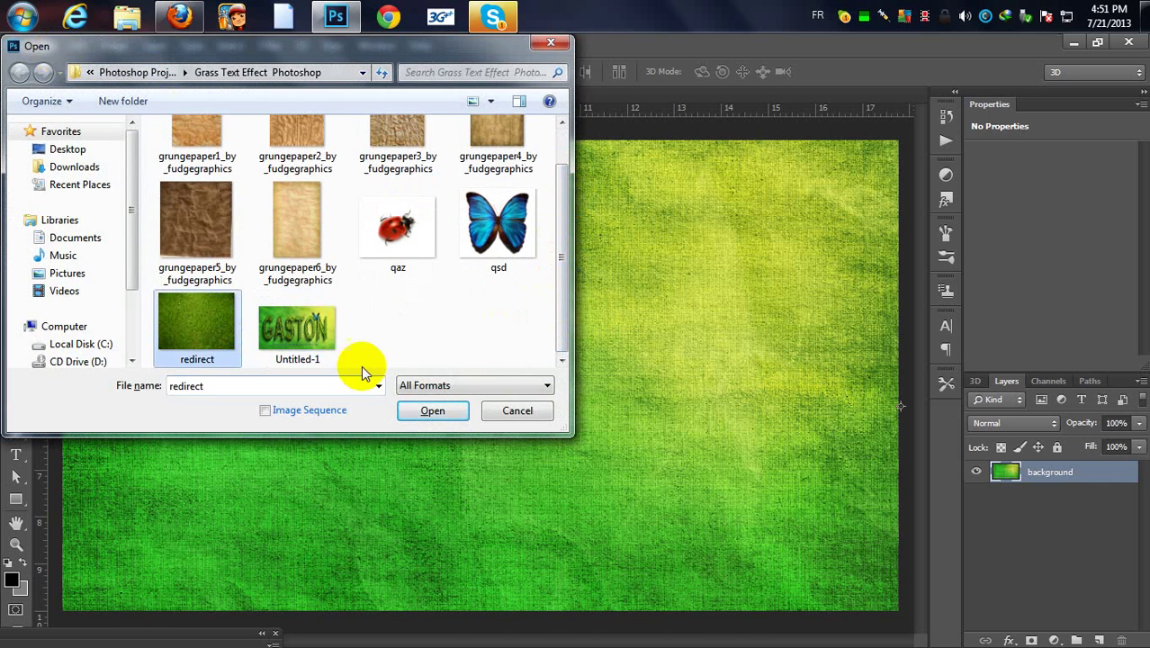
pyautogui.click(432, 411)
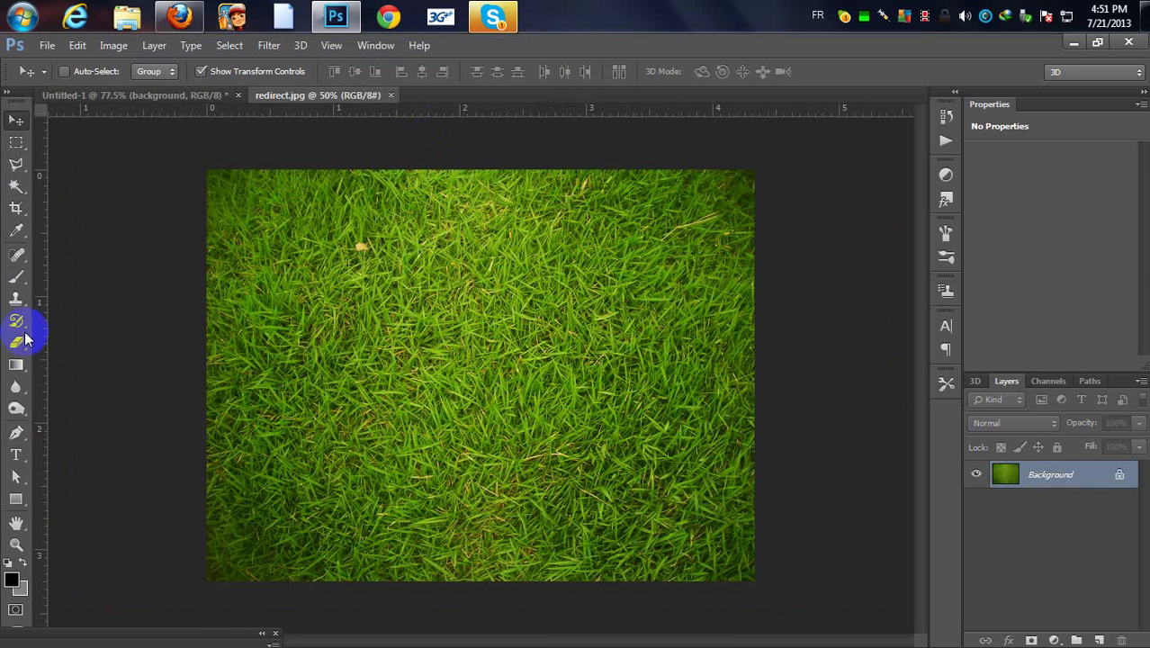
# Add the text GASTON over the grass photo using the Franchise font at 50 pt.
pyautogui.click(18, 457)
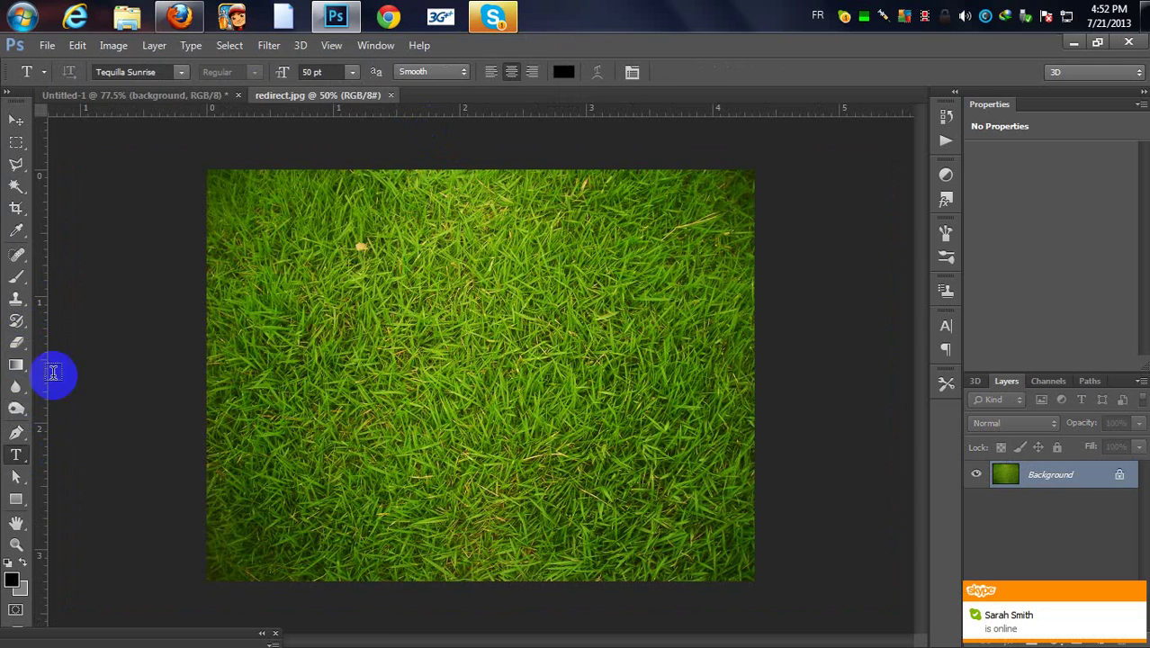
pyautogui.click(181, 72)
pyautogui.scroll(15, 228, 212)
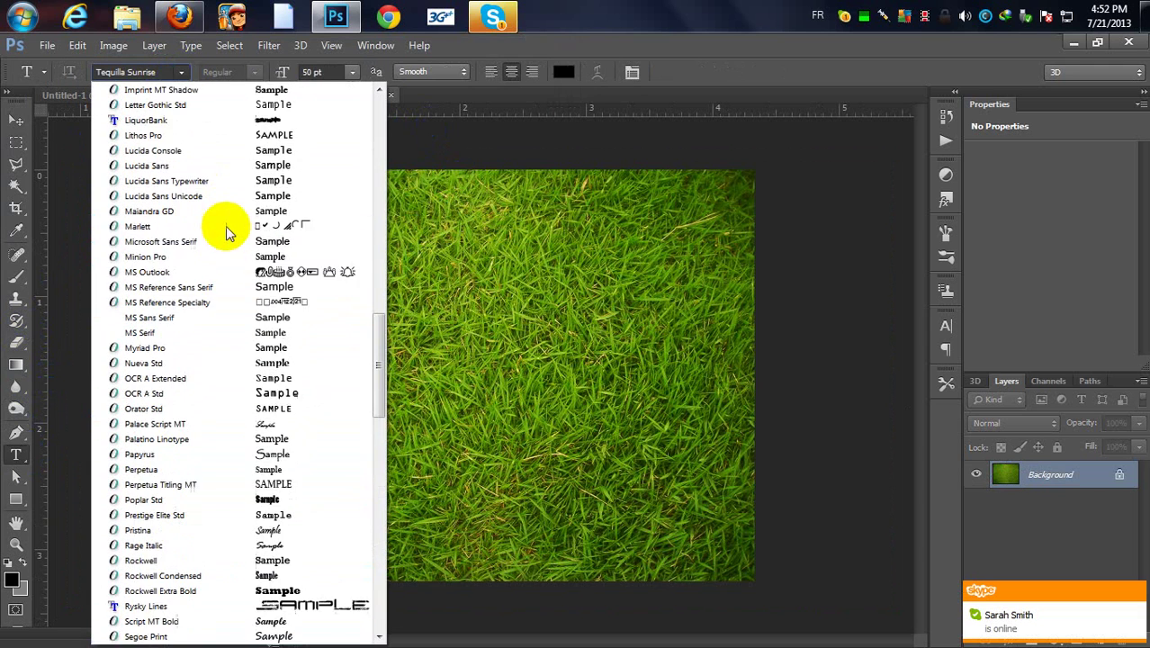
pyautogui.scroll(8, 194, 405)
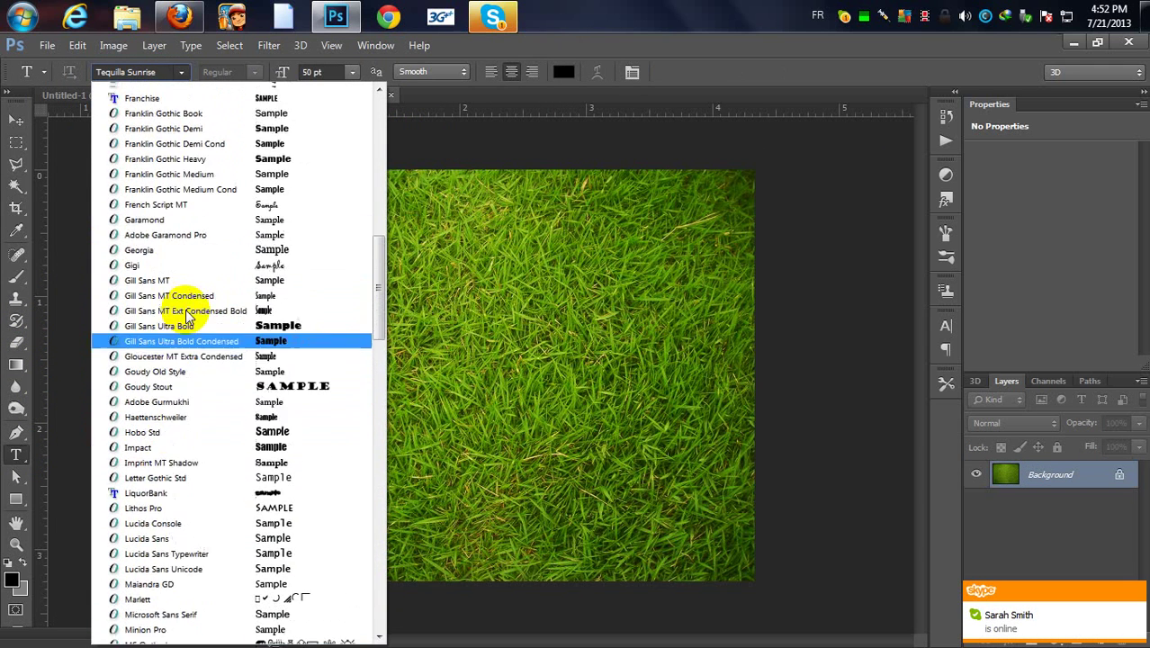
pyautogui.click(171, 409)
pyautogui.click(312, 340)
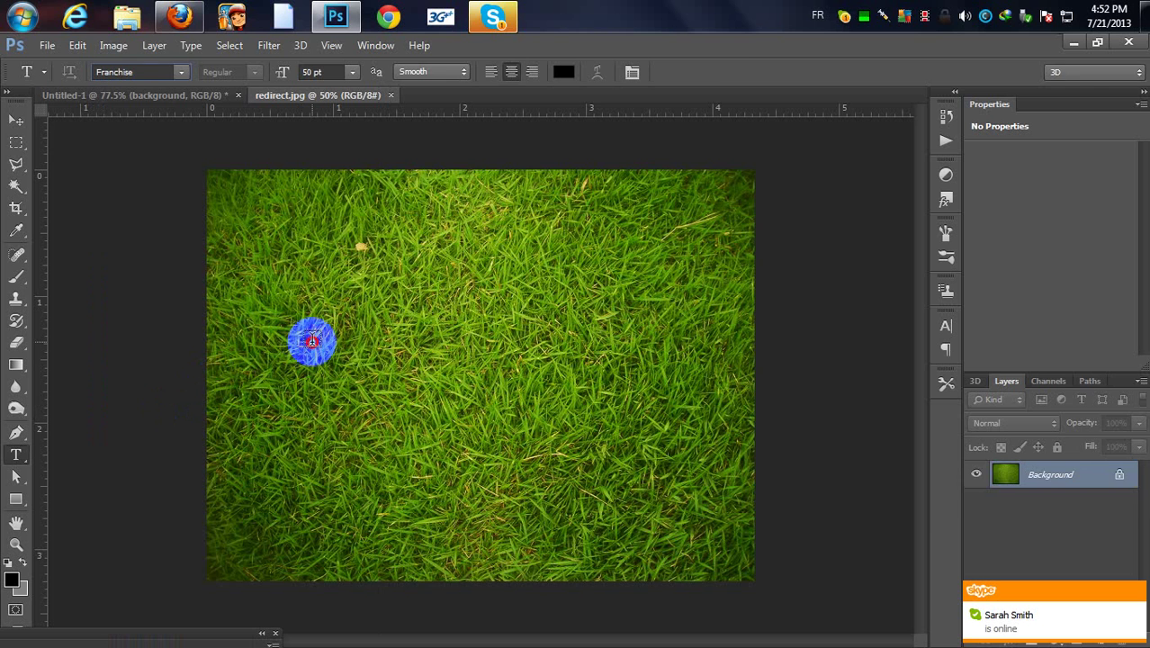
pyautogui.write('G')
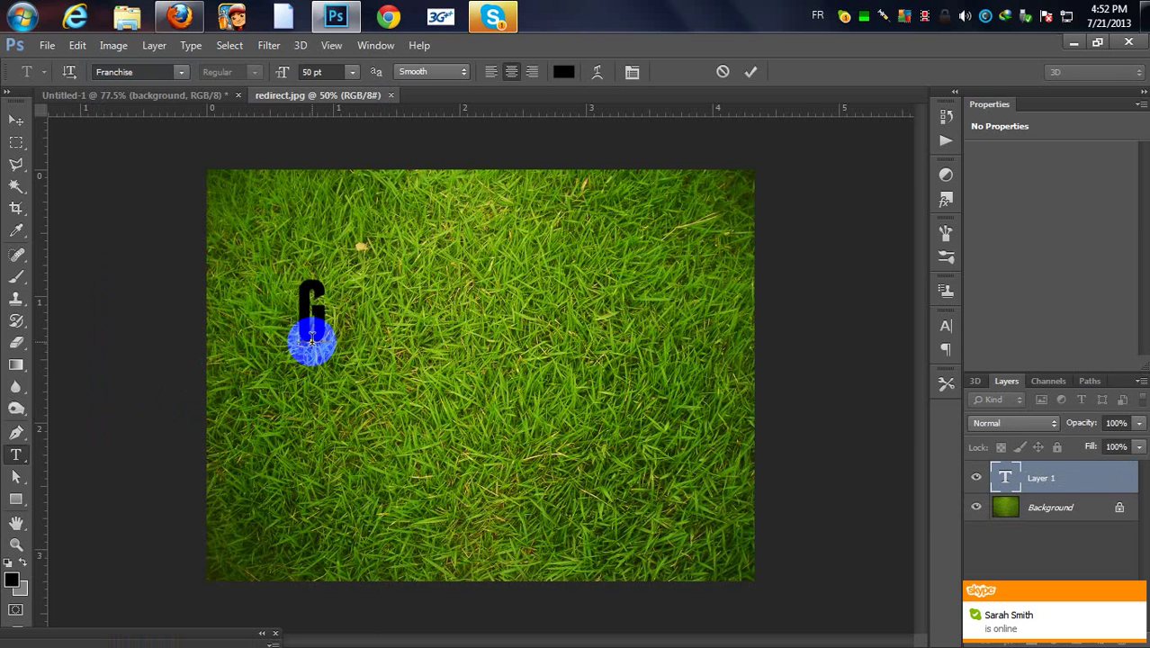
pyautogui.write('AS')
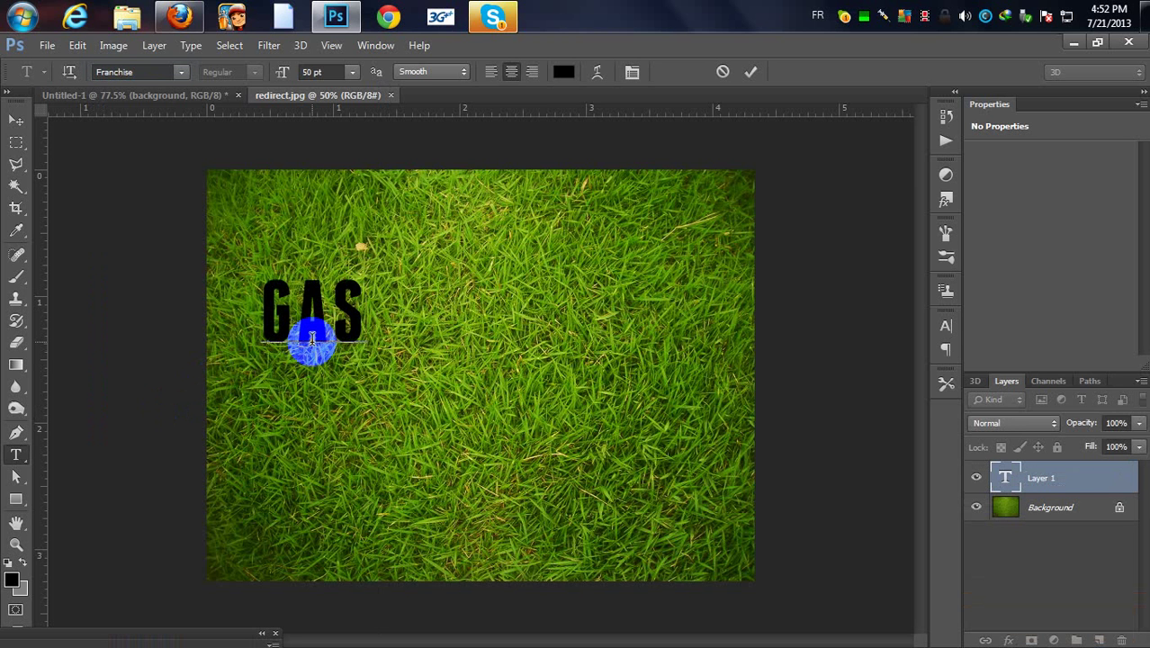
pyautogui.write('TON')
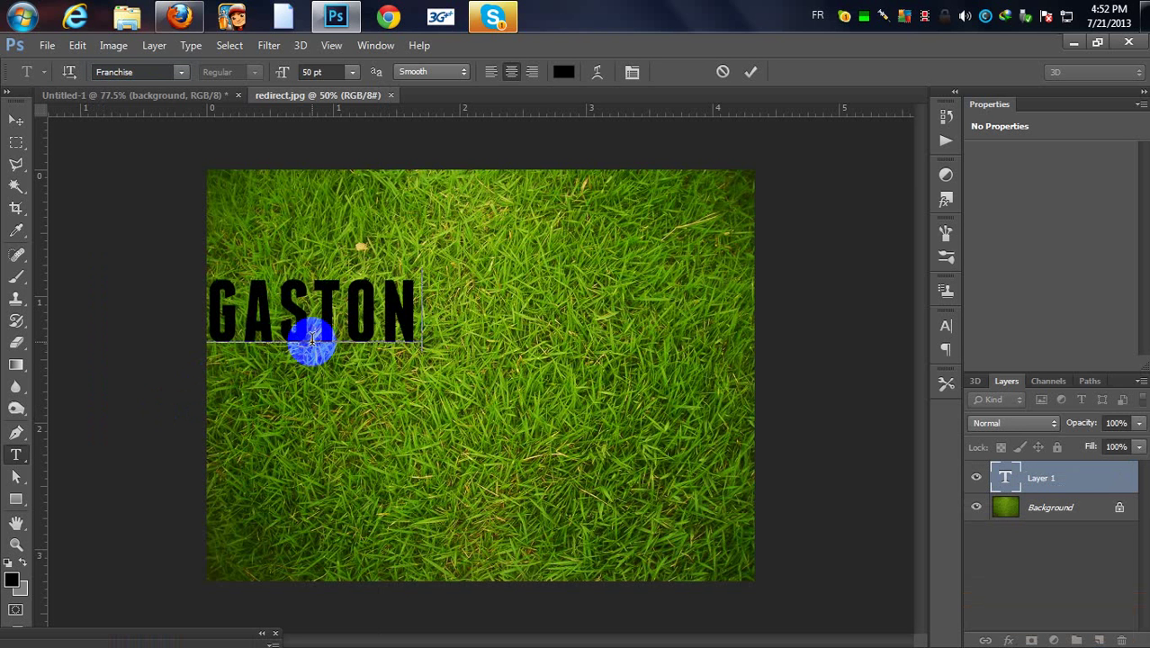
# Recolor the GASTON text white (ffffff) and commit the text edit.
pyautogui.doubleClick(390, 310)
pyautogui.click(564, 73)
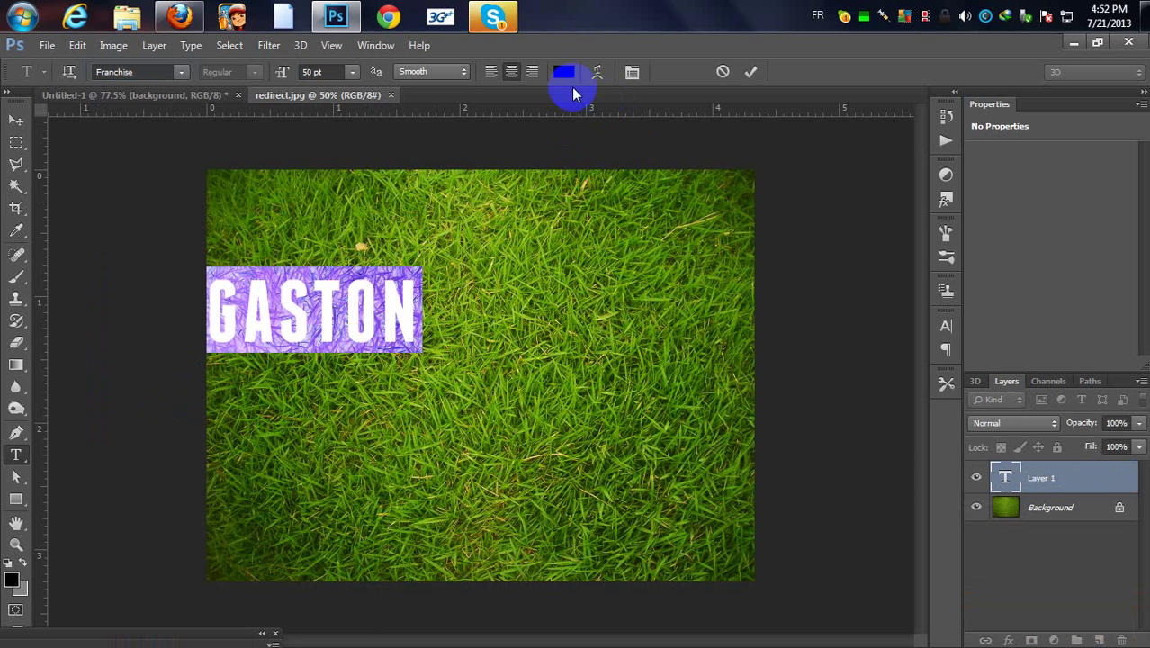
pyautogui.moveTo(409, 301); pyautogui.dragTo(312, 141)
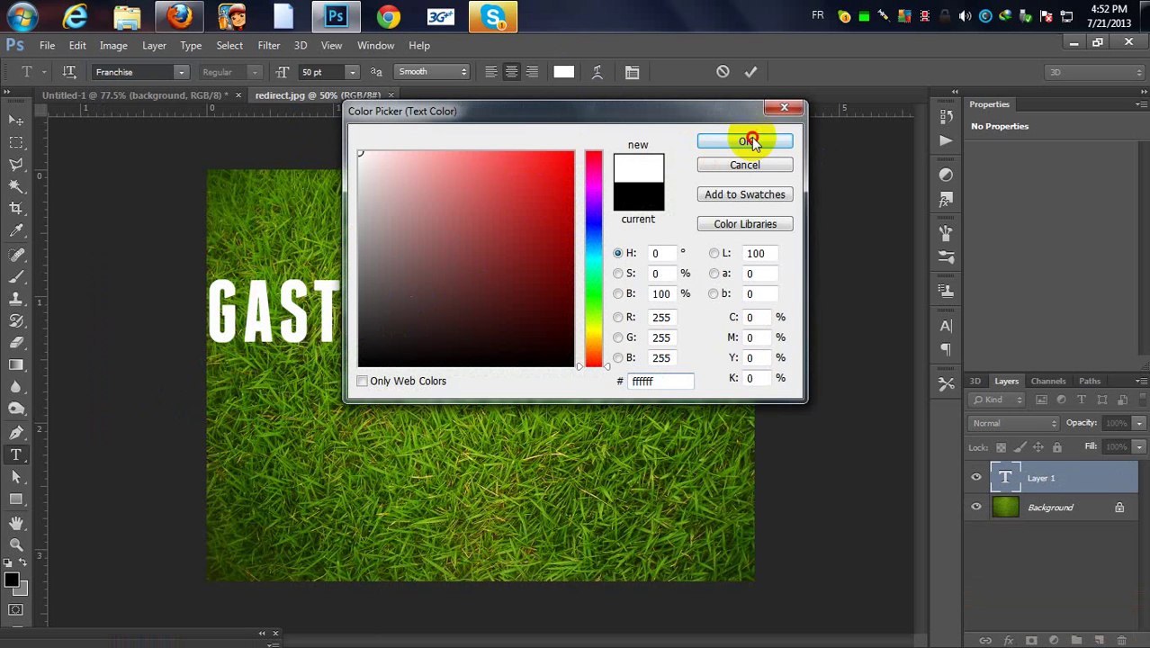
pyautogui.click(742, 145)
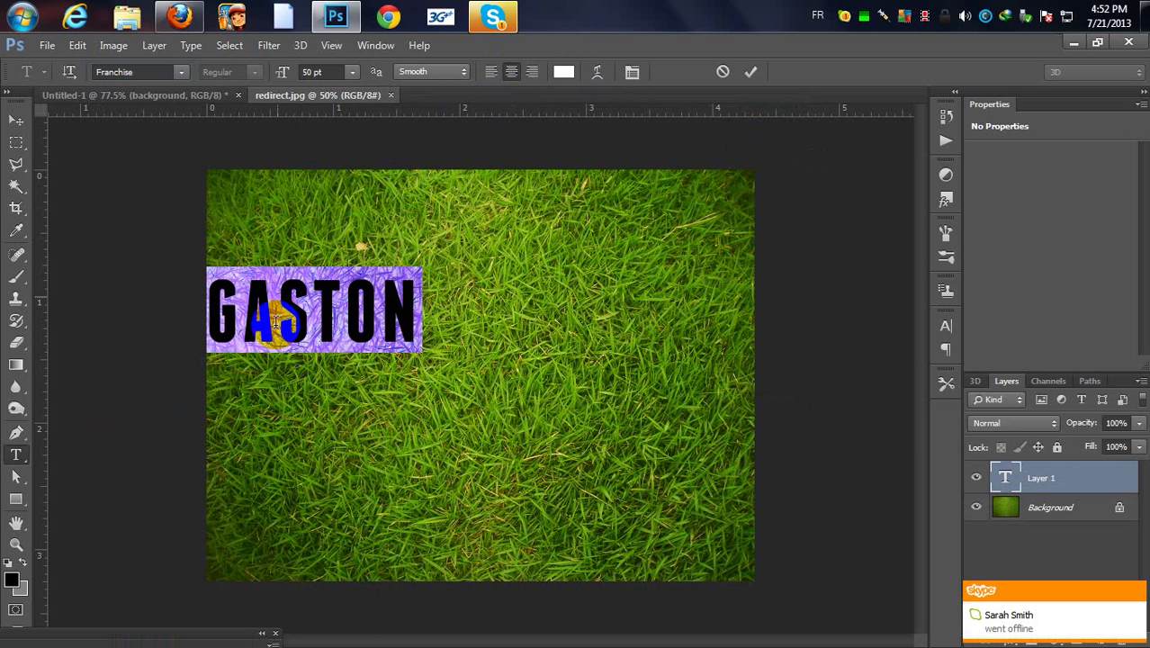
pyautogui.click(750, 71)
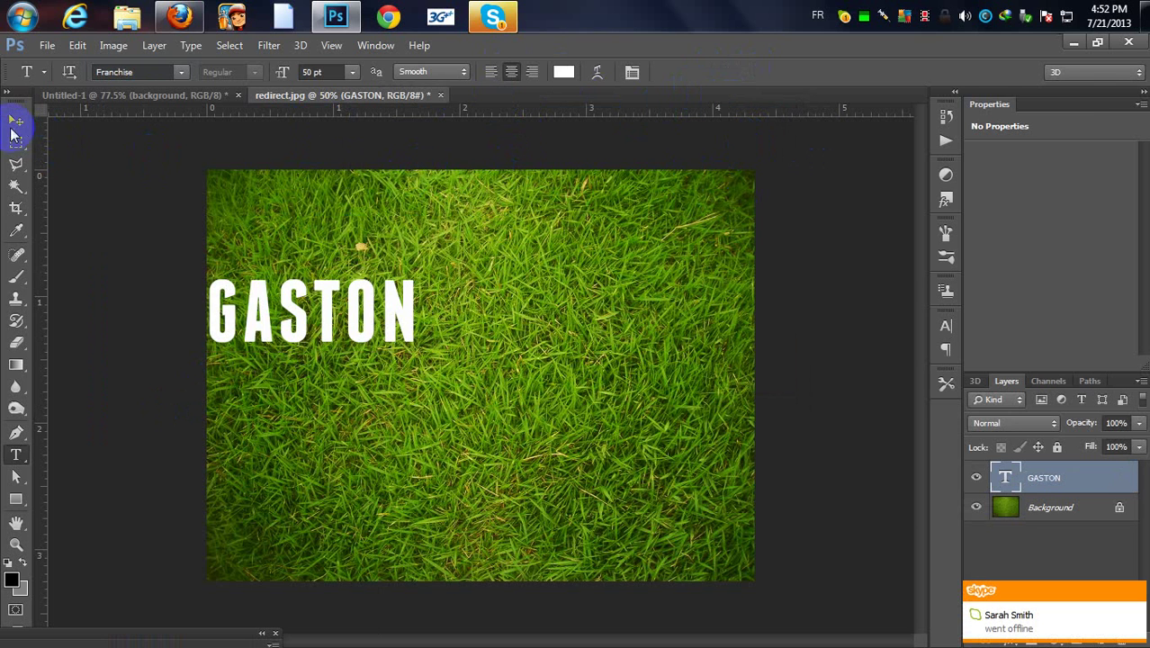
# Move the GASTON text toward the photo's centre and scale it to about 242% width and 319% height.
pyautogui.click(16, 120)
pyautogui.moveTo(321, 308); pyautogui.dragTo(461, 403)
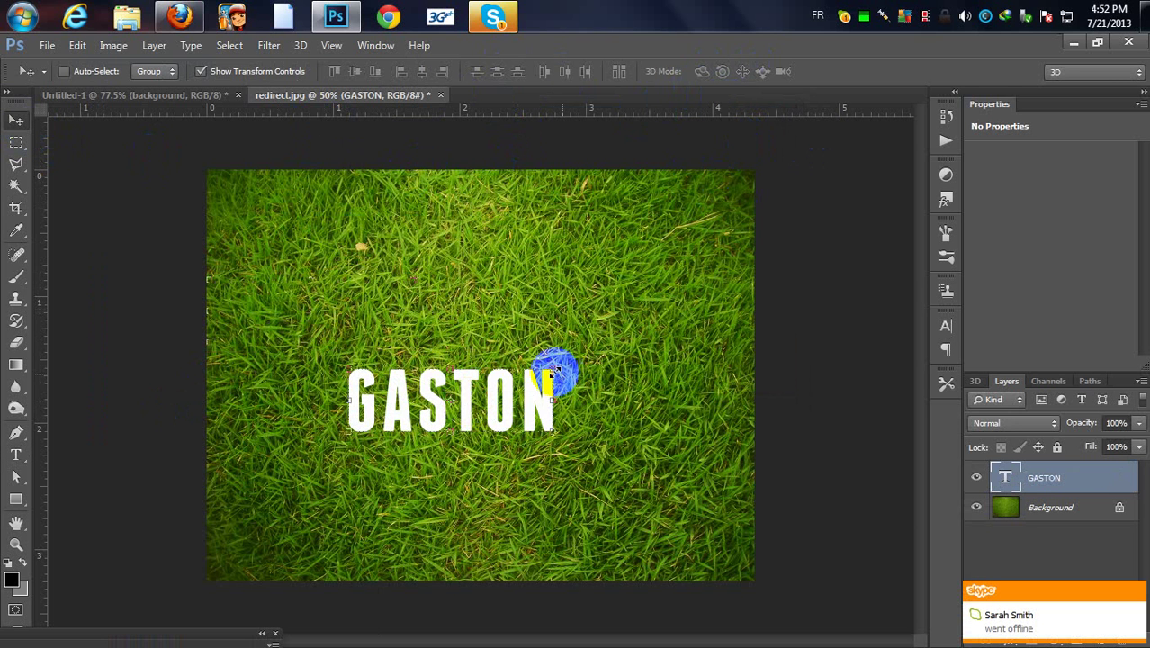
pyautogui.hotkey('ctrl', 't')
pyautogui.moveTo(556, 369); pyautogui.dragTo(675, 272)
pyautogui.moveTo(365, 369); pyautogui.dragTo(241, 369)
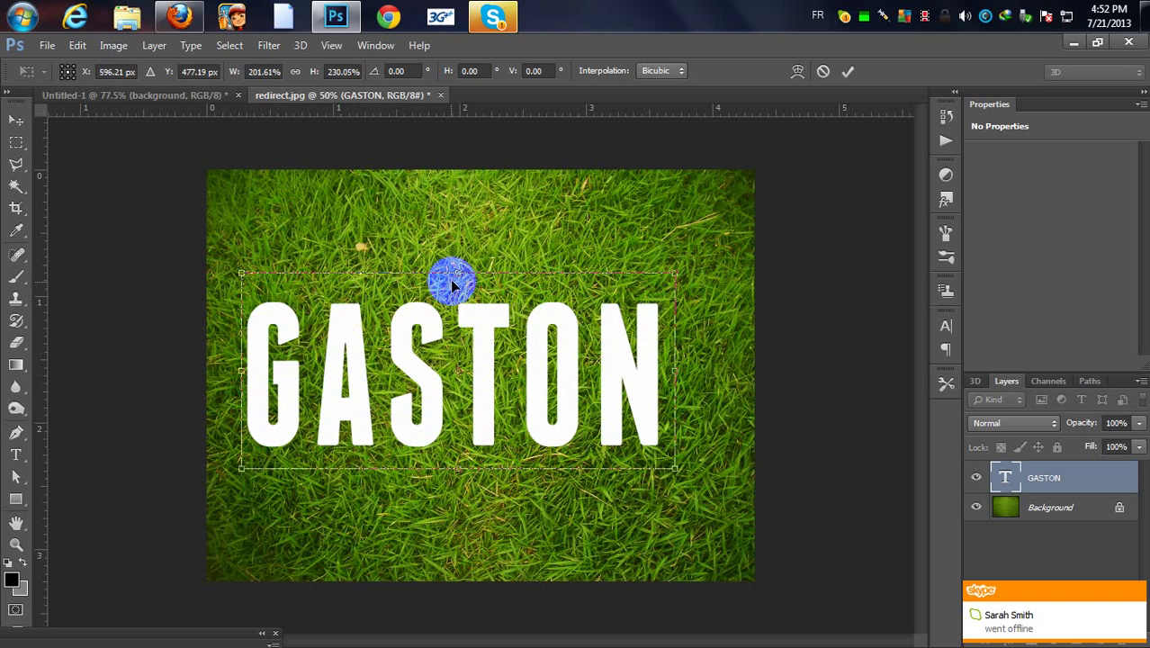
pyautogui.moveTo(446, 230); pyautogui.dragTo(447, 197)
pyautogui.moveTo(244, 334); pyautogui.dragTo(218, 332)
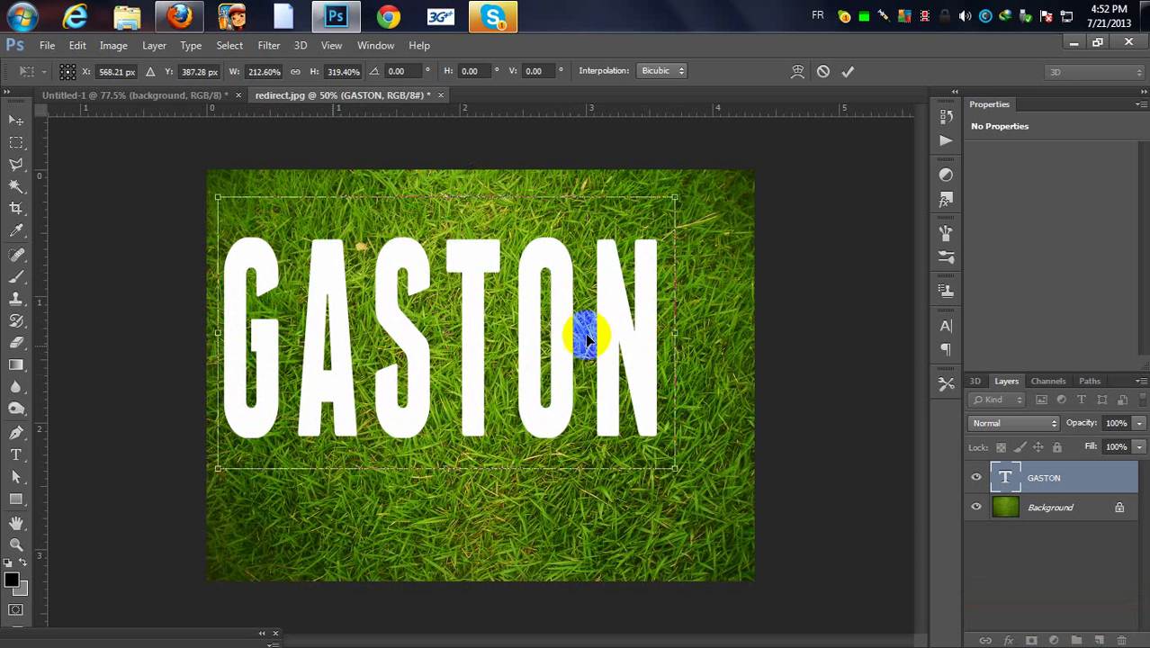
pyautogui.moveTo(675, 330); pyautogui.dragTo(718, 329)
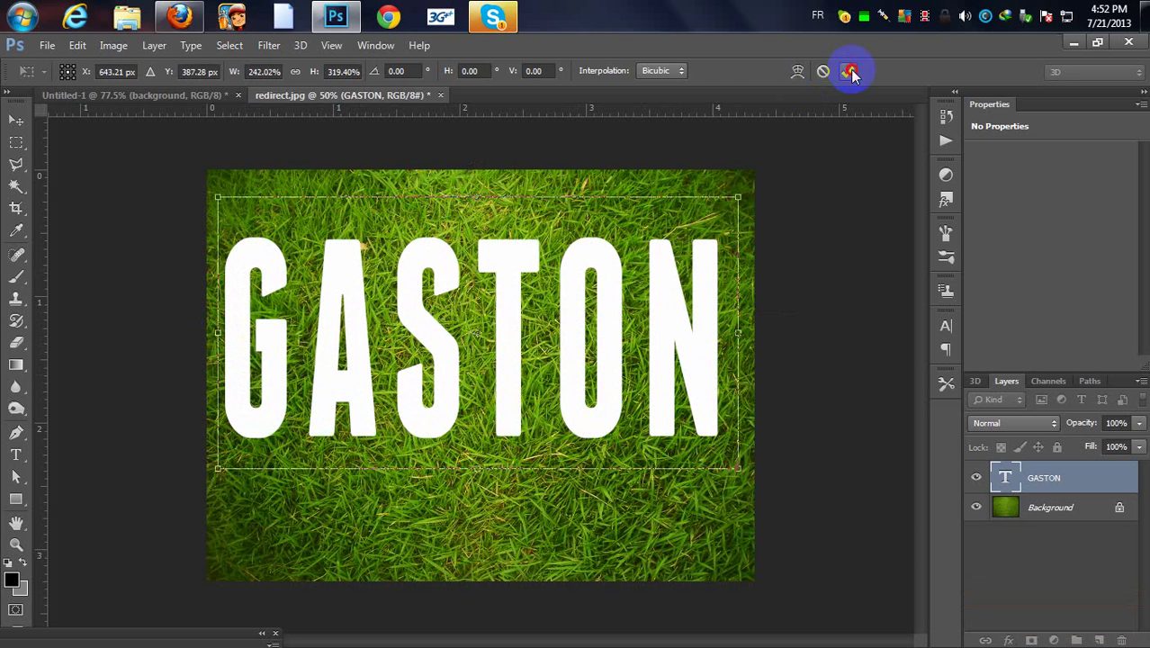
pyautogui.click(847, 72)
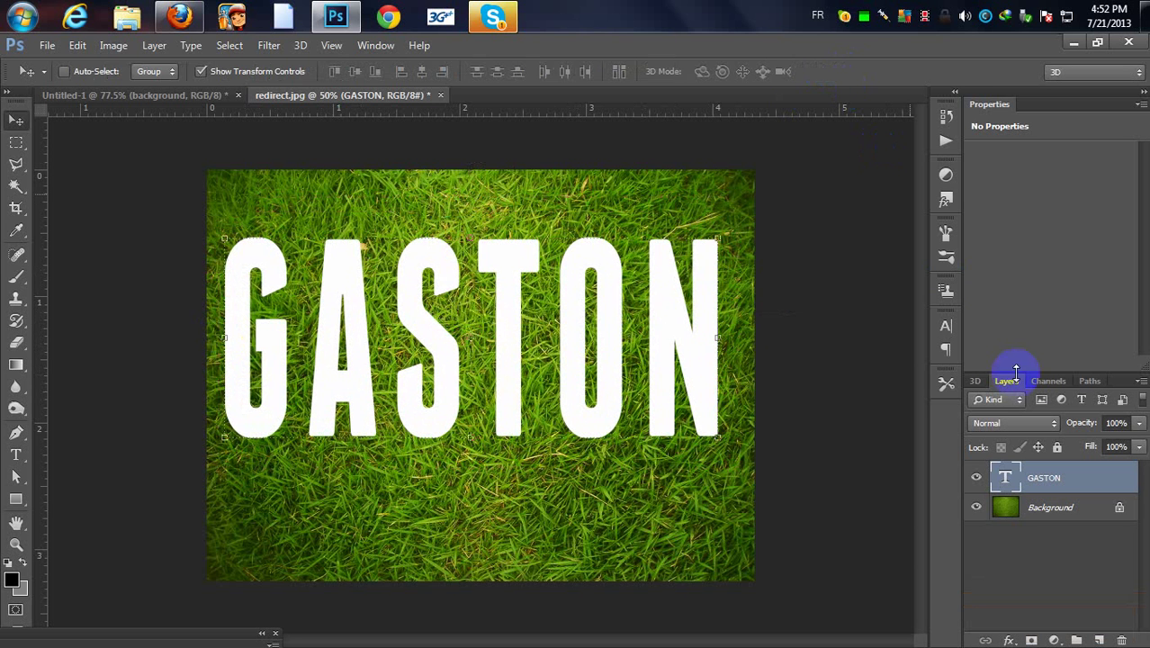
# Set the GASTON layer's opacity to 50% and shift the text down to centre it vertically on the grass.
pyautogui.click(1107, 422)
pyautogui.write('50')
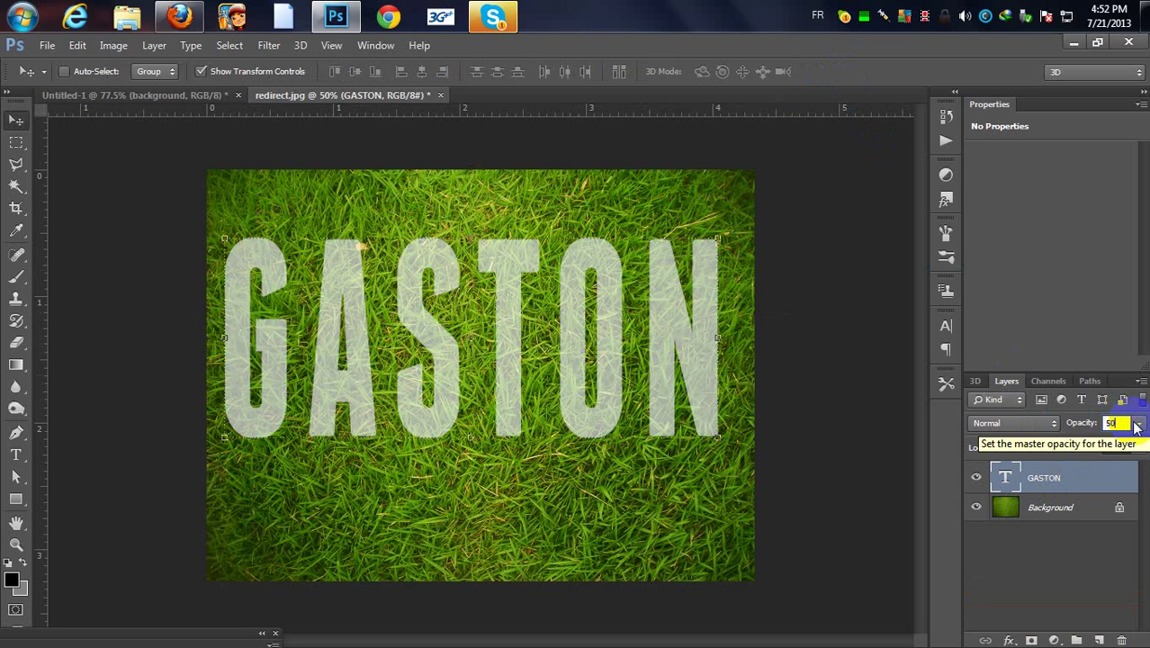
pyautogui.press('Return')
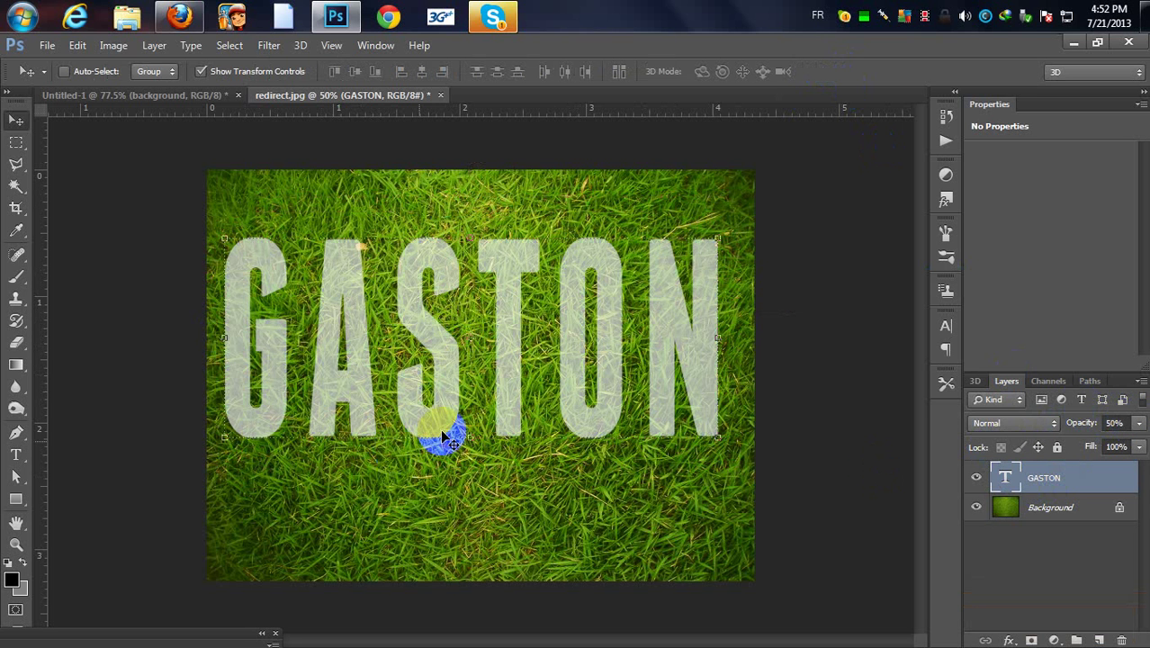
pyautogui.moveTo(472, 439); pyautogui.dragTo(473, 488)
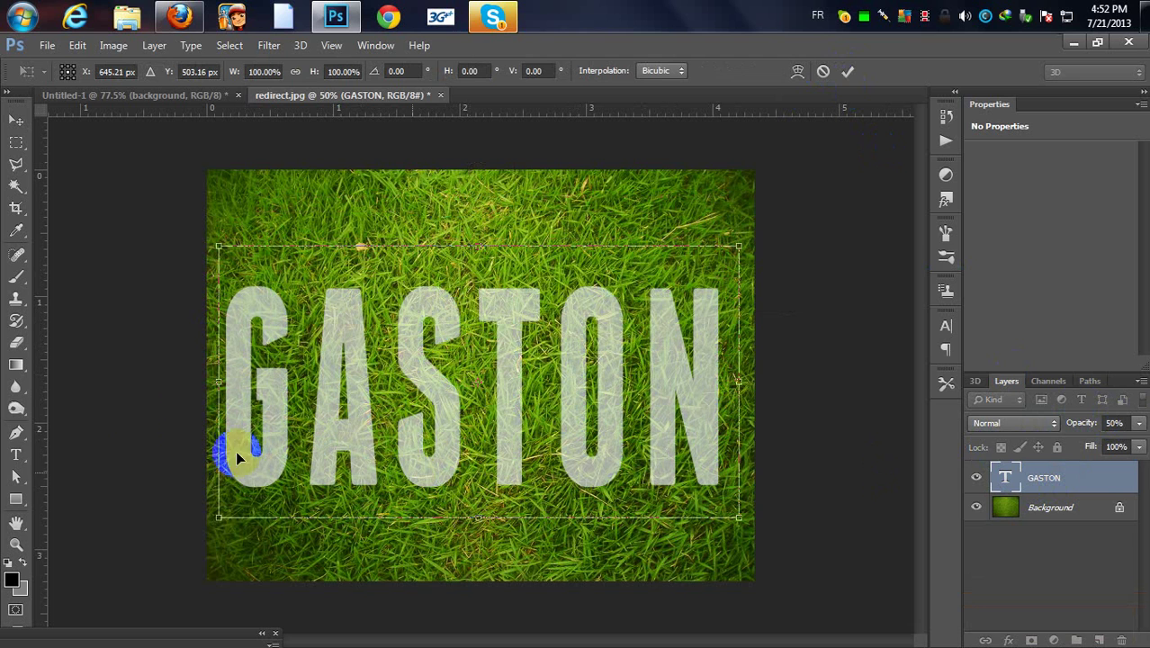
pyautogui.click(15, 438)
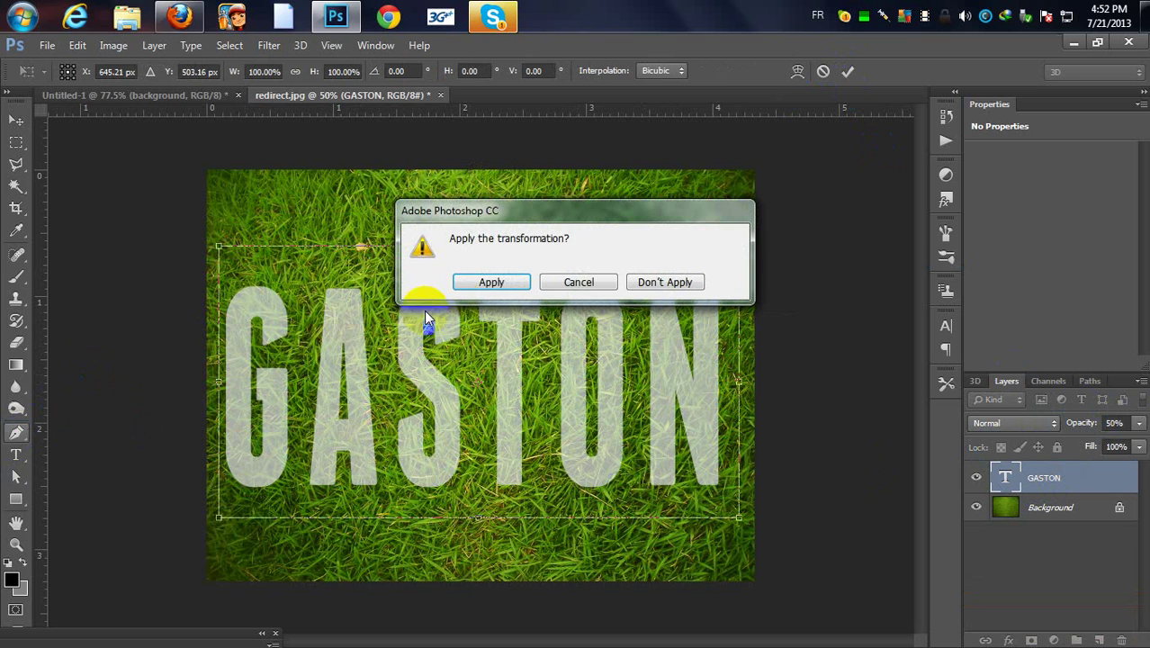
pyautogui.click(478, 278)
# Trace a Pen path from the G's upper terminal over its top curve and down its outer left edge, following the grass blades.
pyautogui.moveTo(22, 435); pyautogui.dragTo(57, 429)
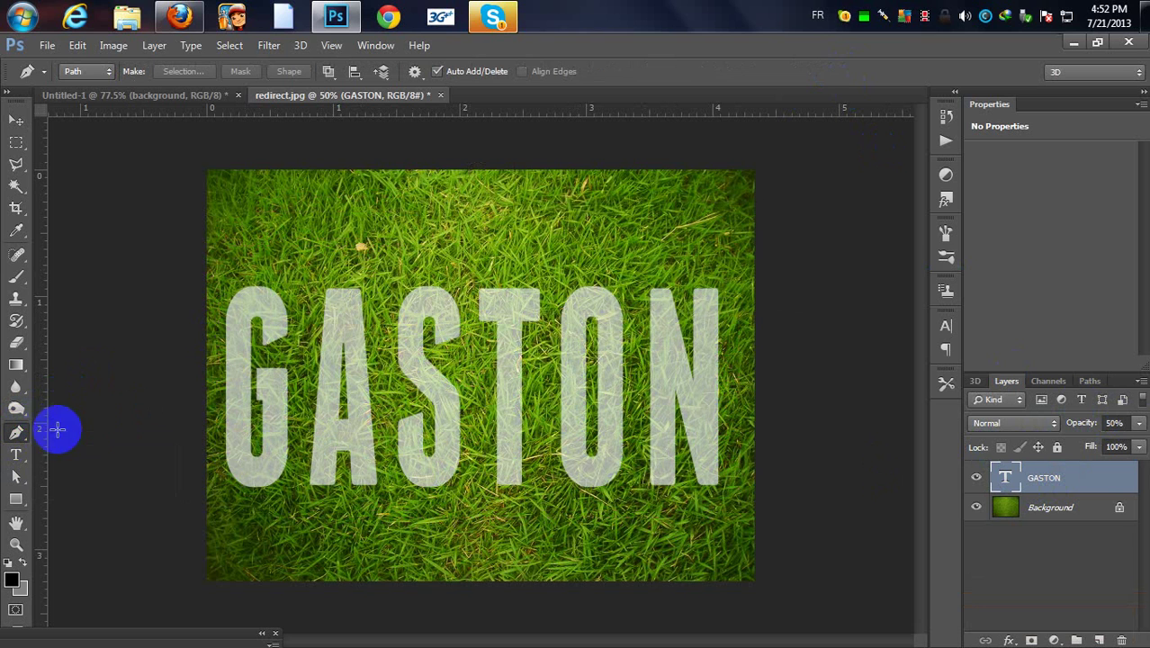
pyautogui.click(219, 367)
pyautogui.moveTo(230, 367); pyautogui.dragTo(182, 293)
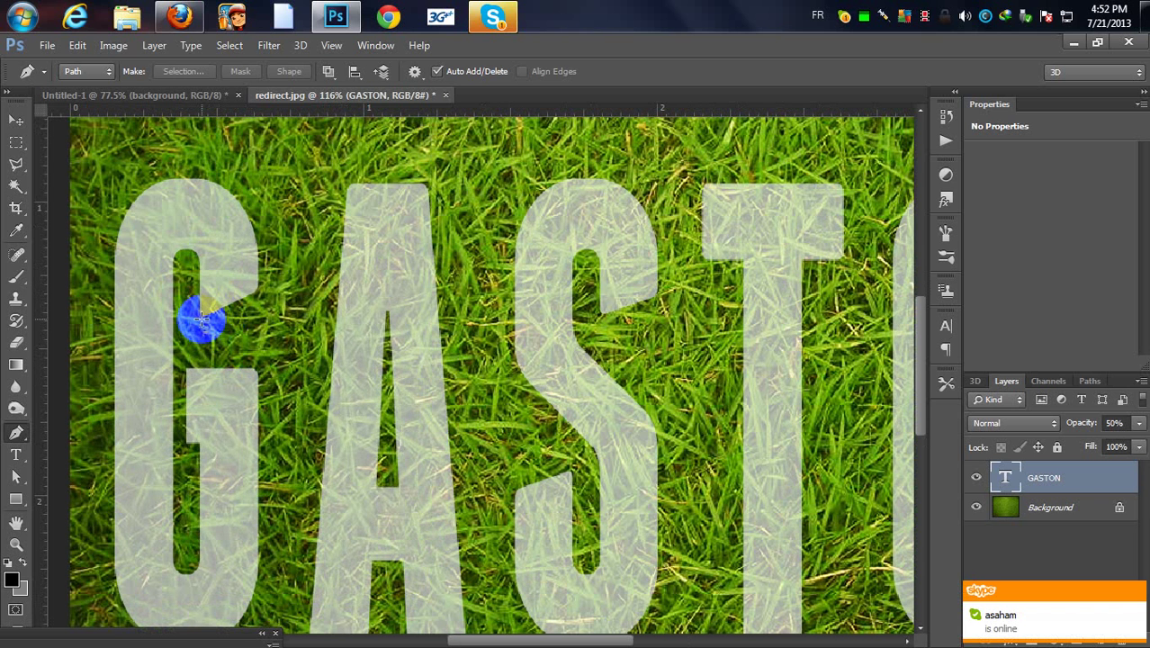
pyautogui.click(210, 316)
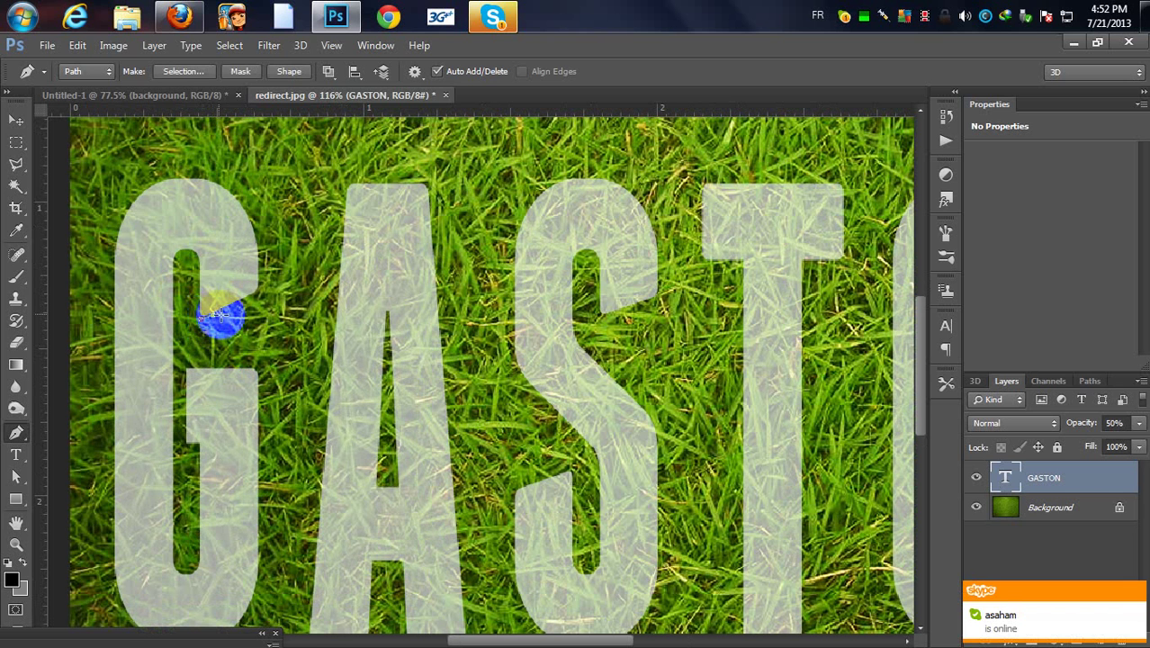
pyautogui.moveTo(232, 319); pyautogui.dragTo(264, 289)
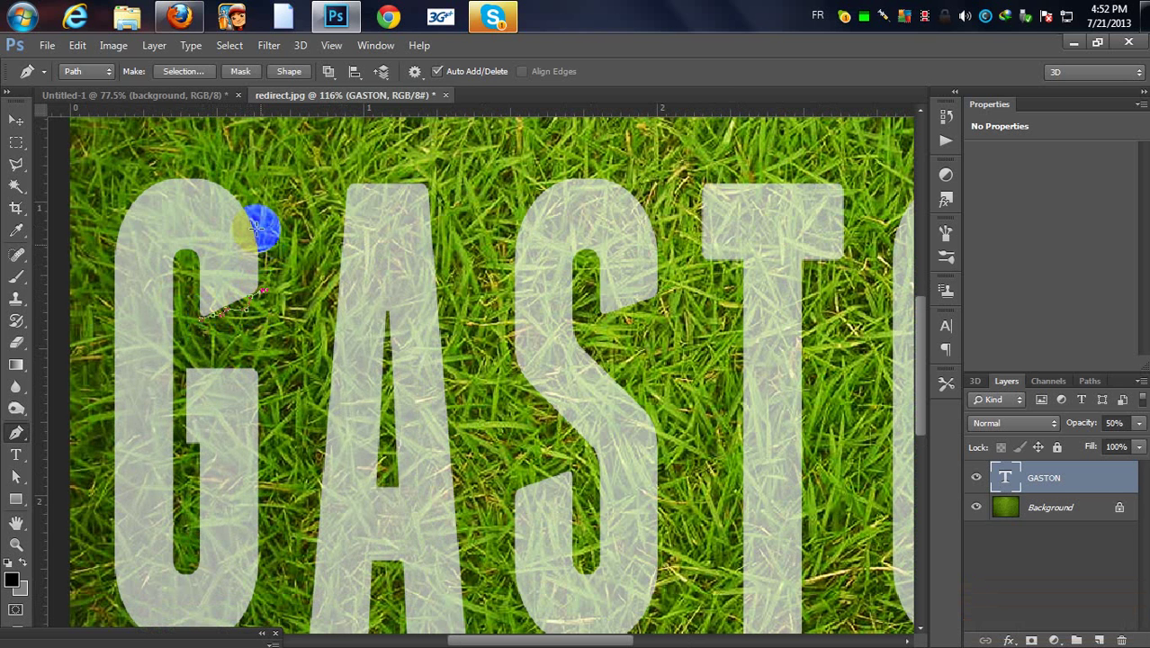
pyautogui.click(229, 185)
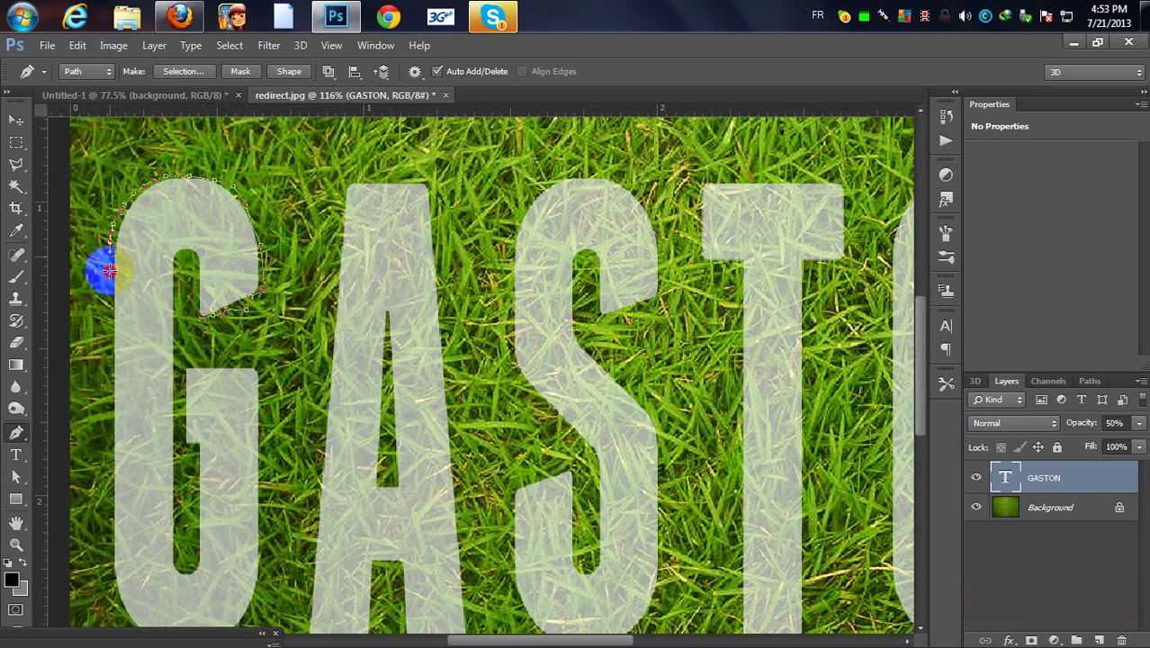
pyautogui.moveTo(105, 283); pyautogui.dragTo(106, 373)
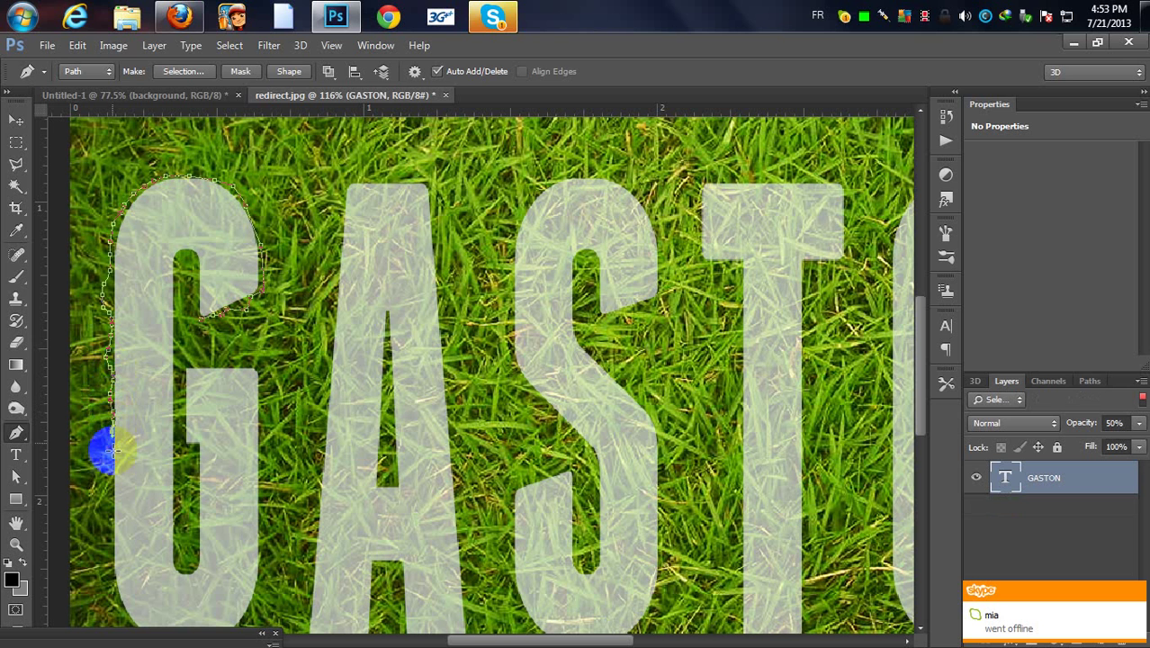
pyautogui.click(113, 511)
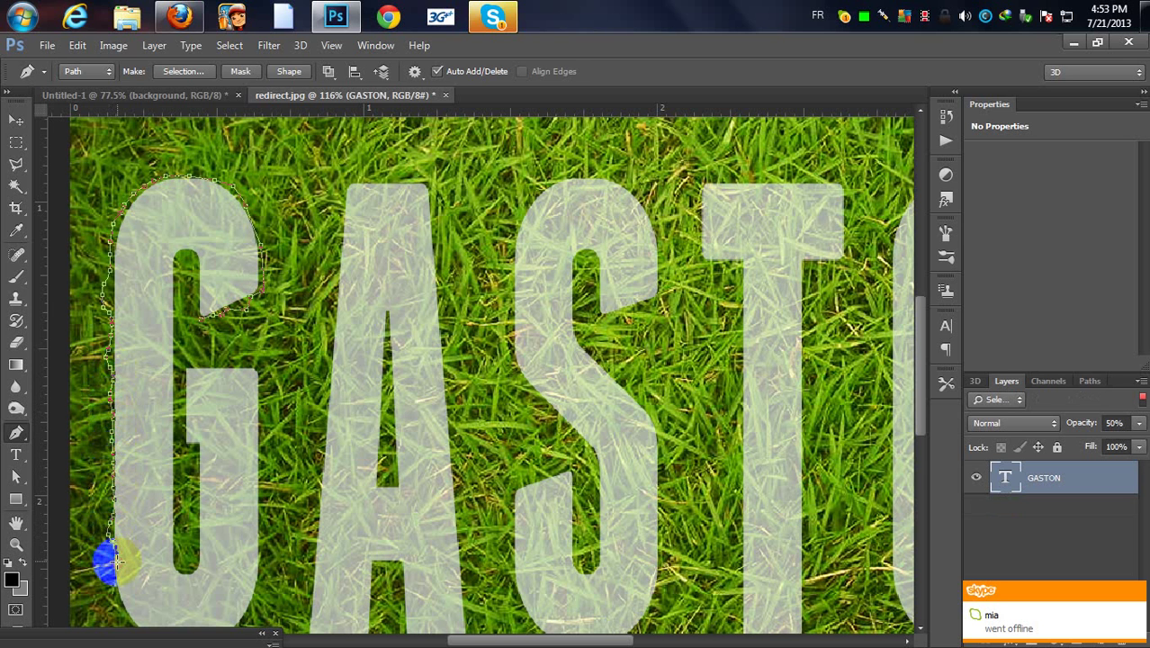
# Continue the Pen path around the G's base, right side and crossbar, then along its inner edge, and close it at the upper terminal.
pyautogui.moveTo(921, 405); pyautogui.dragTo(922, 448)
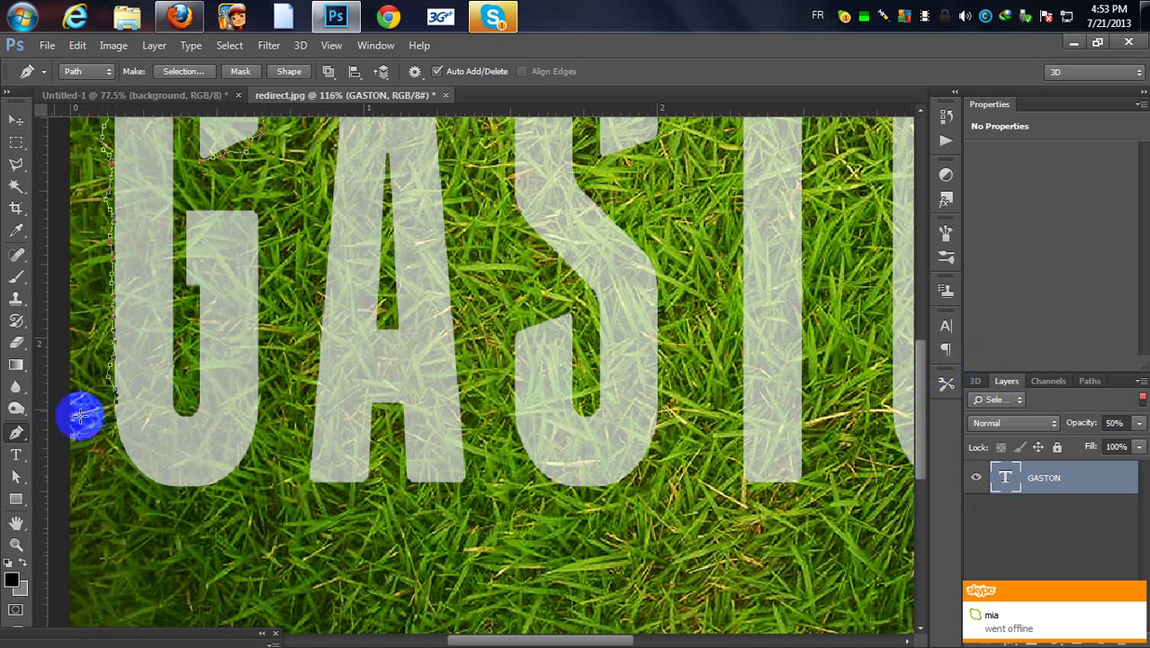
pyautogui.click(111, 421)
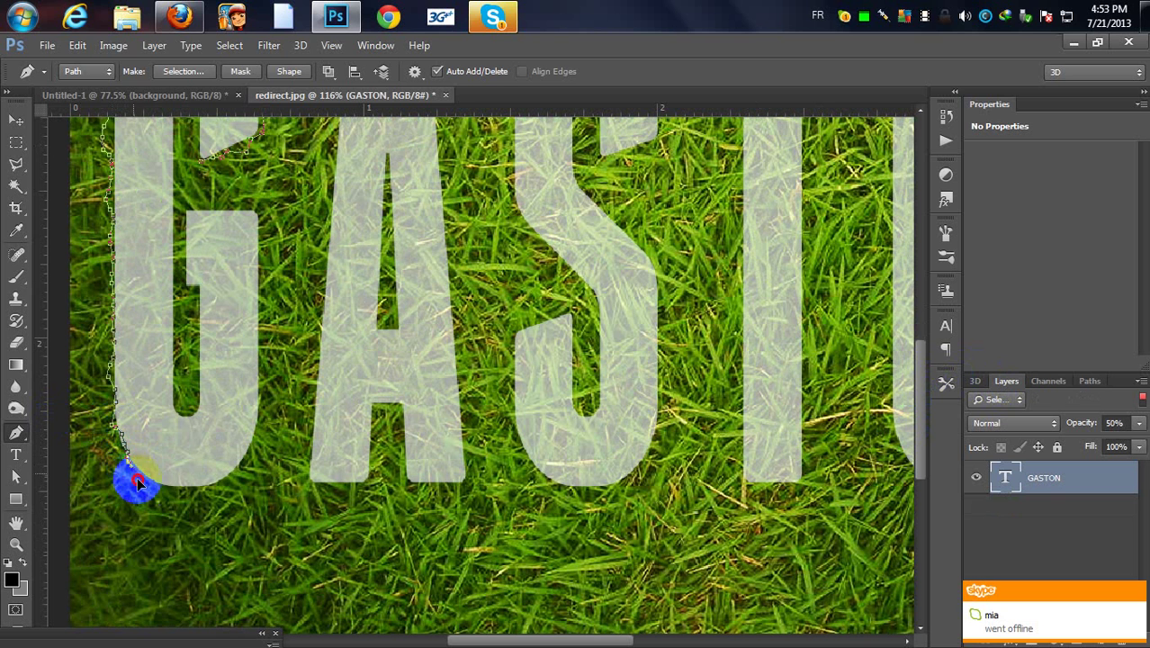
pyautogui.moveTo(137, 476)
pyautogui.mouseDown()
pyautogui.moveTo(217, 495)
pyautogui.moveTo(260, 442)
pyautogui.moveTo(260, 222)
pyautogui.moveTo(250, 207)
pyautogui.moveTo(191, 210)
pyautogui.mouseUp()
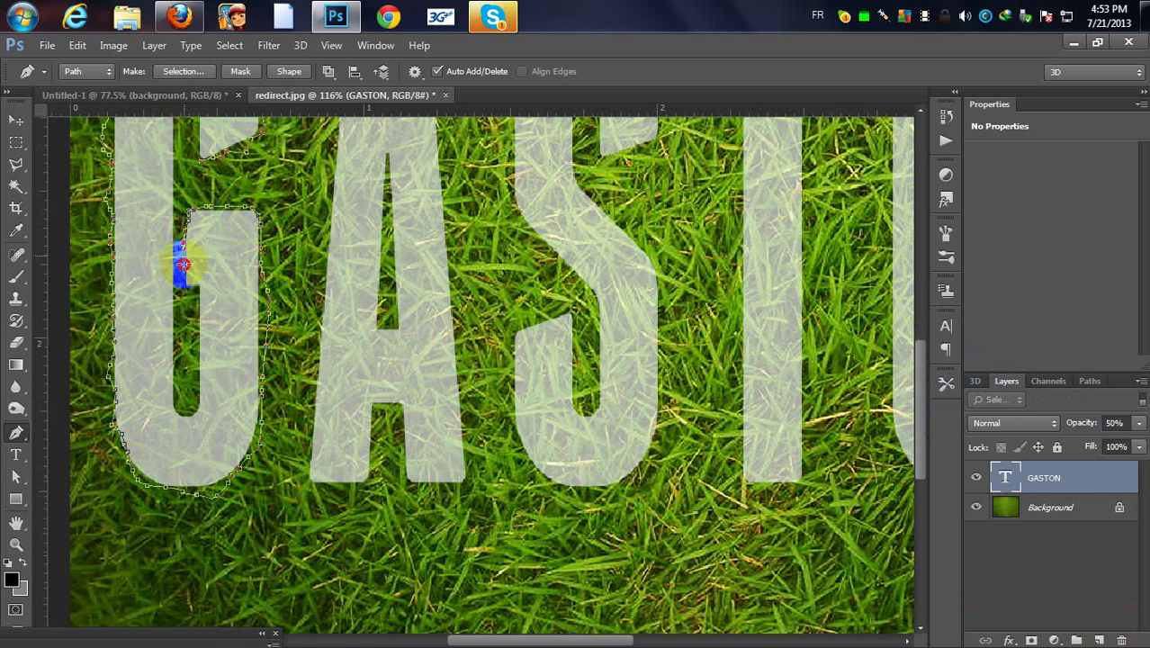
pyautogui.moveTo(192, 290)
pyautogui.mouseDown()
pyautogui.moveTo(187, 404)
pyautogui.moveTo(172, 381)
pyautogui.moveTo(178, 287)
pyautogui.mouseUp()
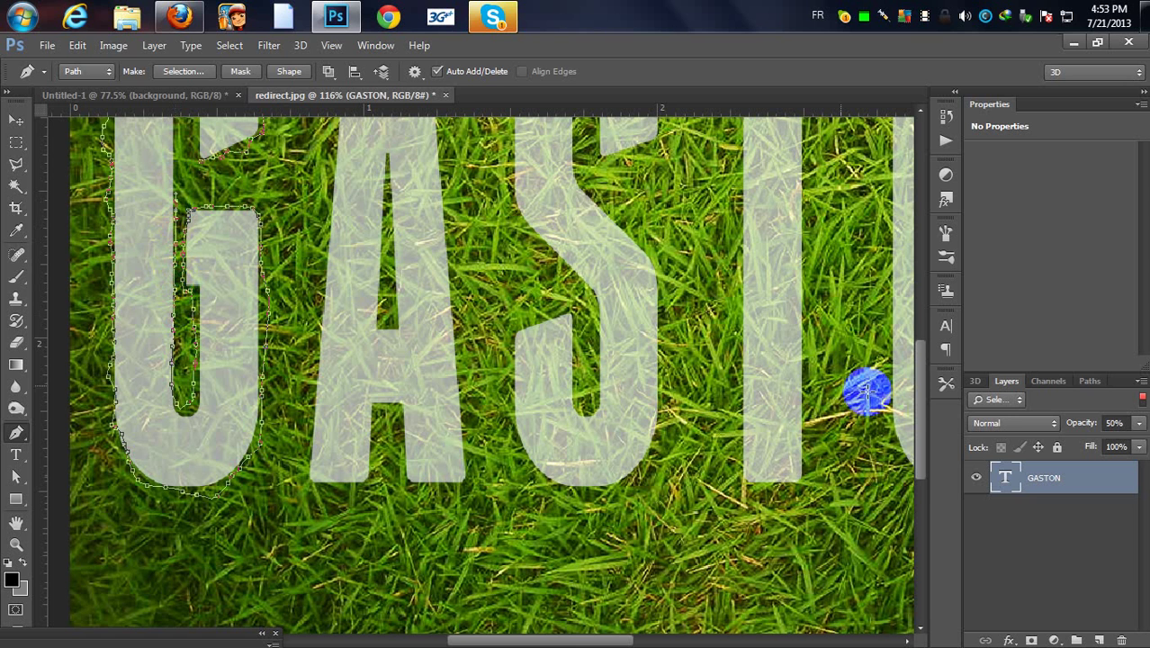
pyautogui.moveTo(922, 391); pyautogui.dragTo(924, 321)
pyautogui.moveTo(186, 416); pyautogui.dragTo(179, 286)
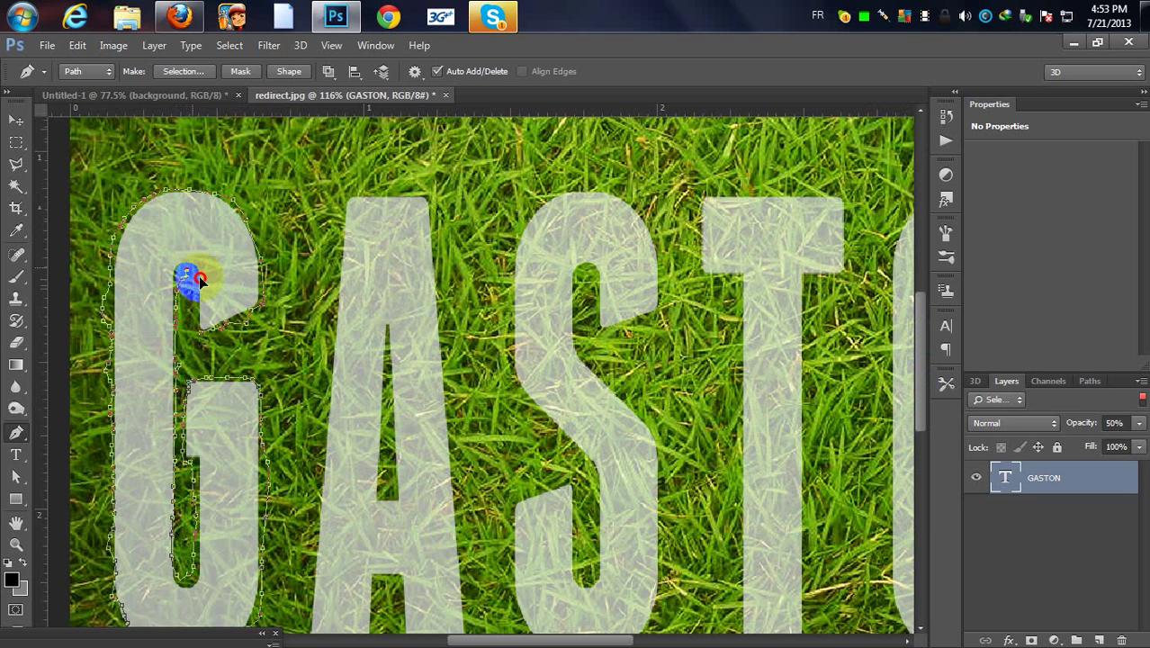
pyautogui.moveTo(201, 340); pyautogui.dragTo(184, 319)
# Load the G's work path as a selection.
pyautogui.click(375, 45)
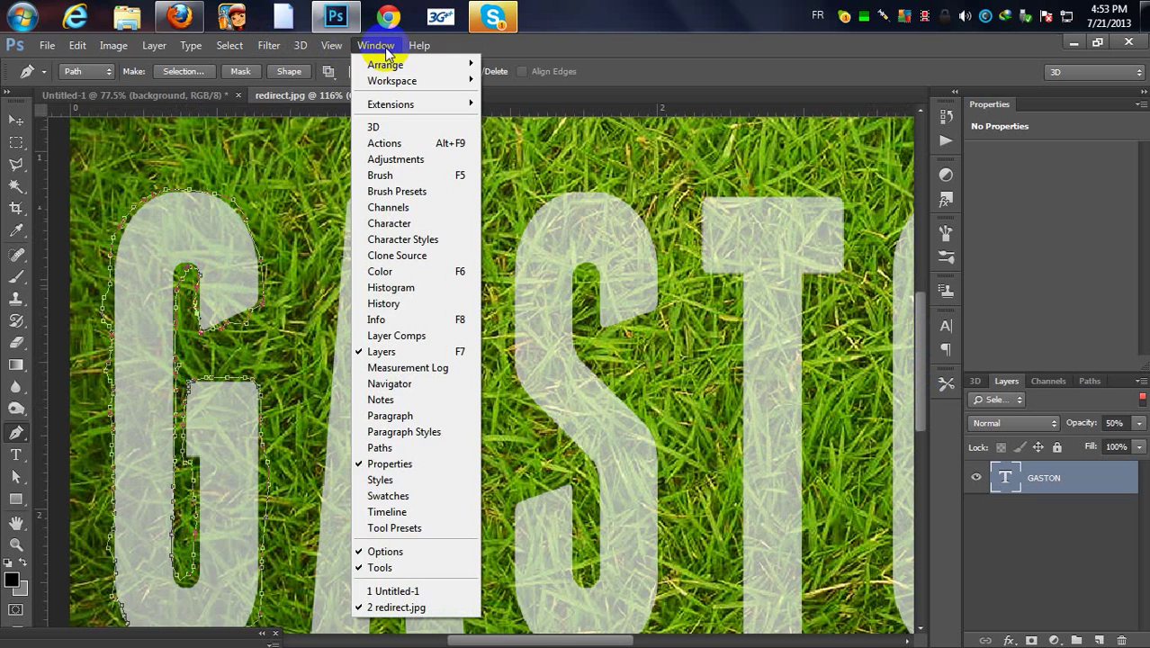
pyautogui.click(380, 447)
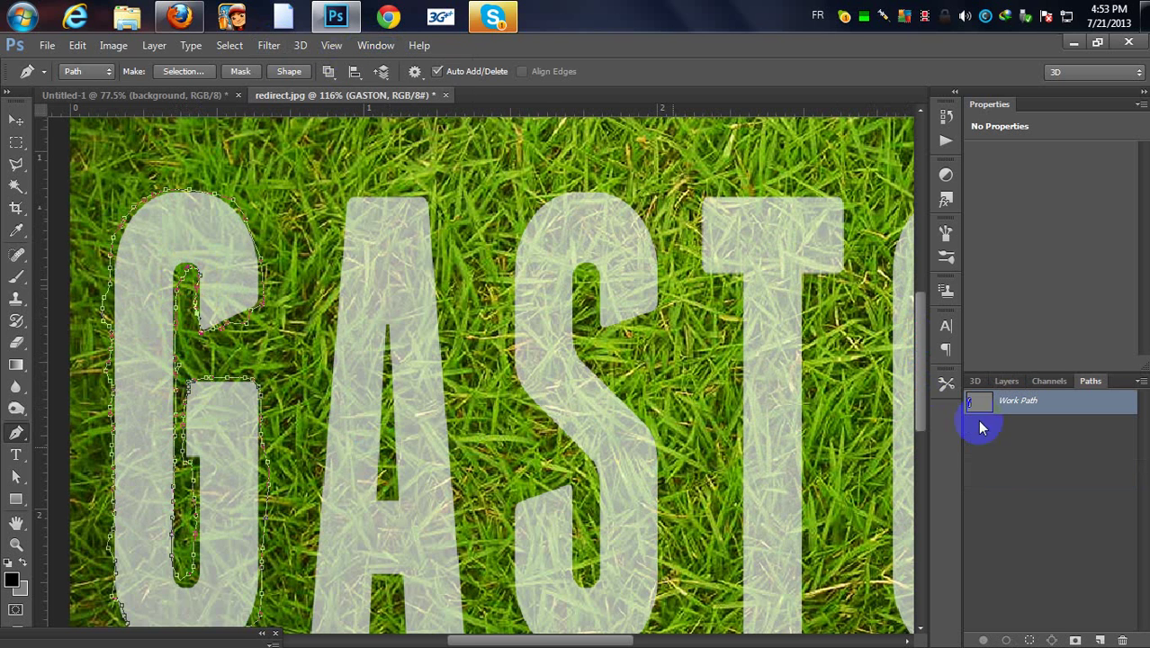
pyautogui.click(1030, 641)
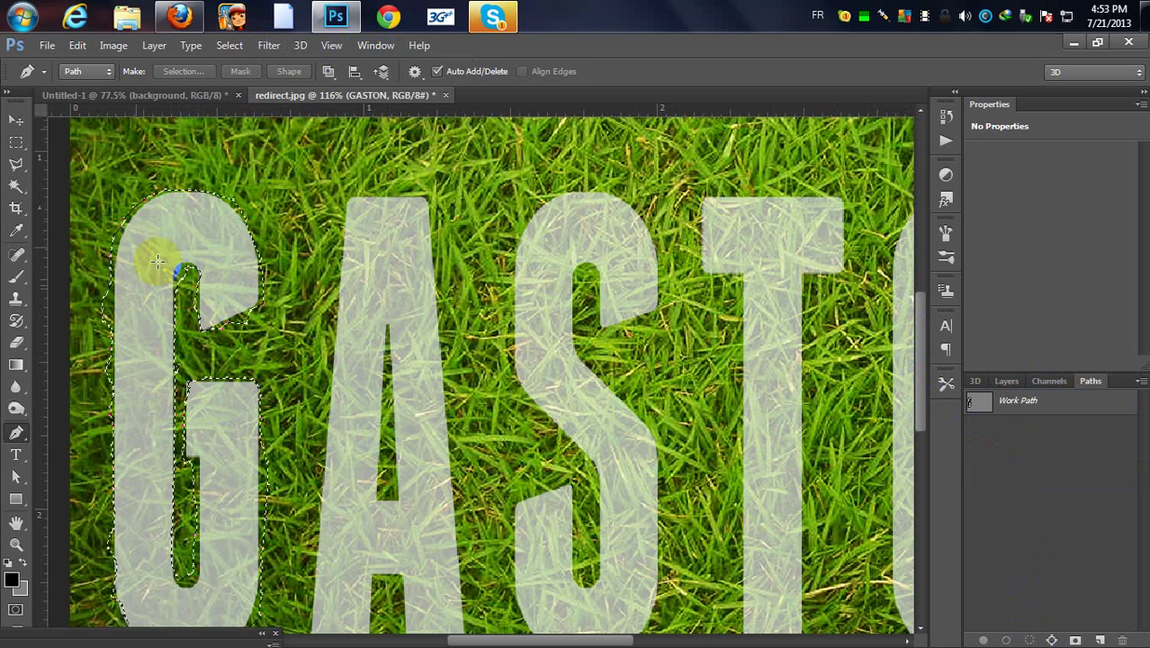
pyautogui.click(1000, 381)
pyautogui.click(1036, 482)
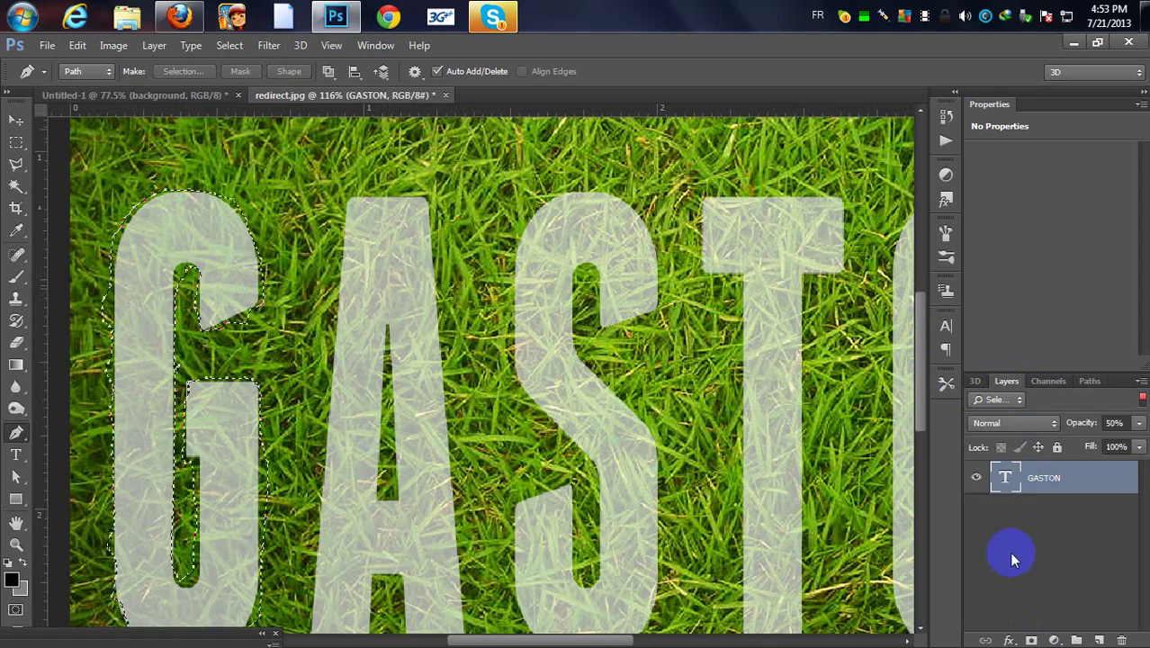
pyautogui.click(15, 120)
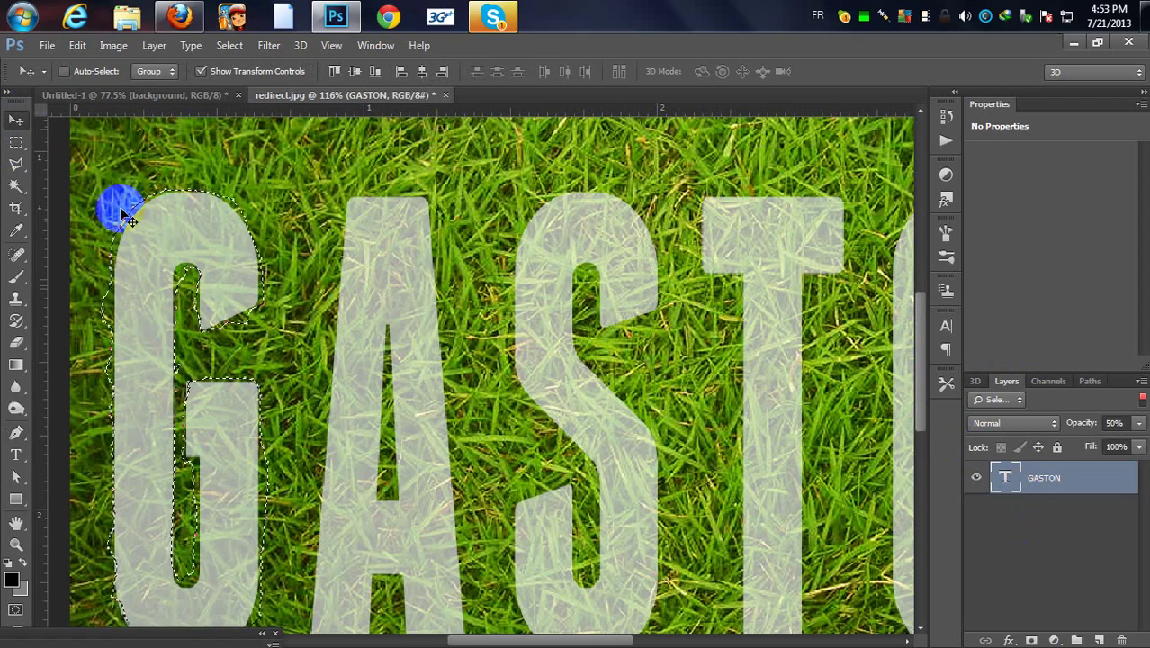
pyautogui.moveTo(200, 199); pyautogui.dragTo(171, 186)
pyautogui.click(277, 180)
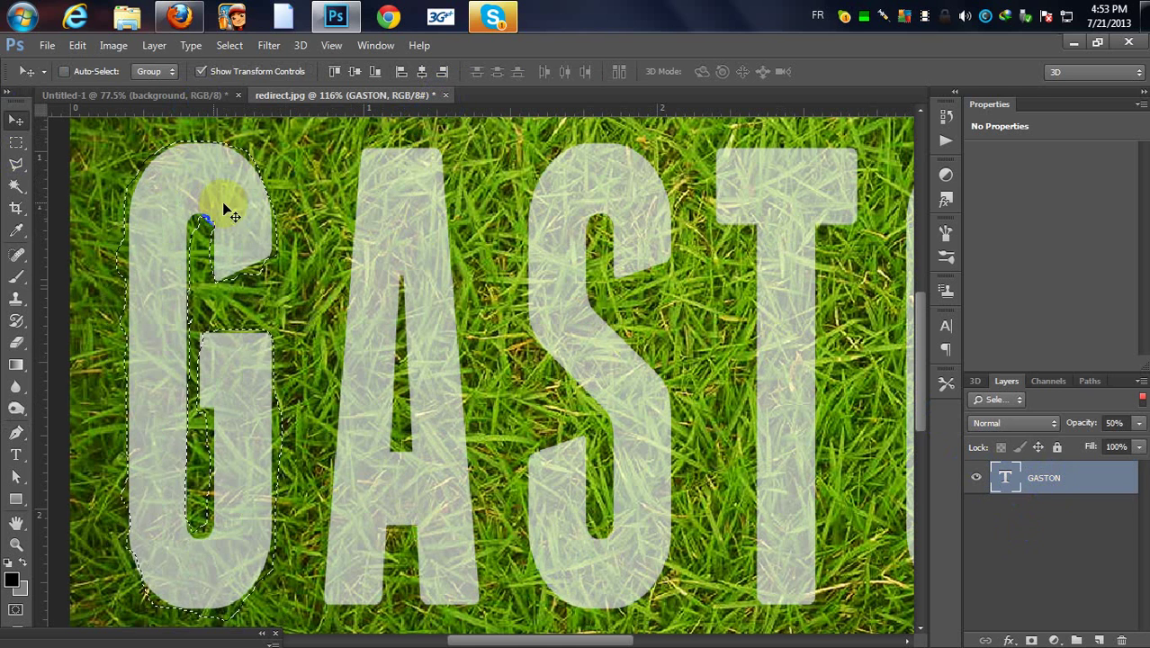
pyautogui.moveTo(226, 206); pyautogui.dragTo(219, 221)
# Close the redirect.jpg grass document without saving its changes.
pyautogui.click(446, 94)
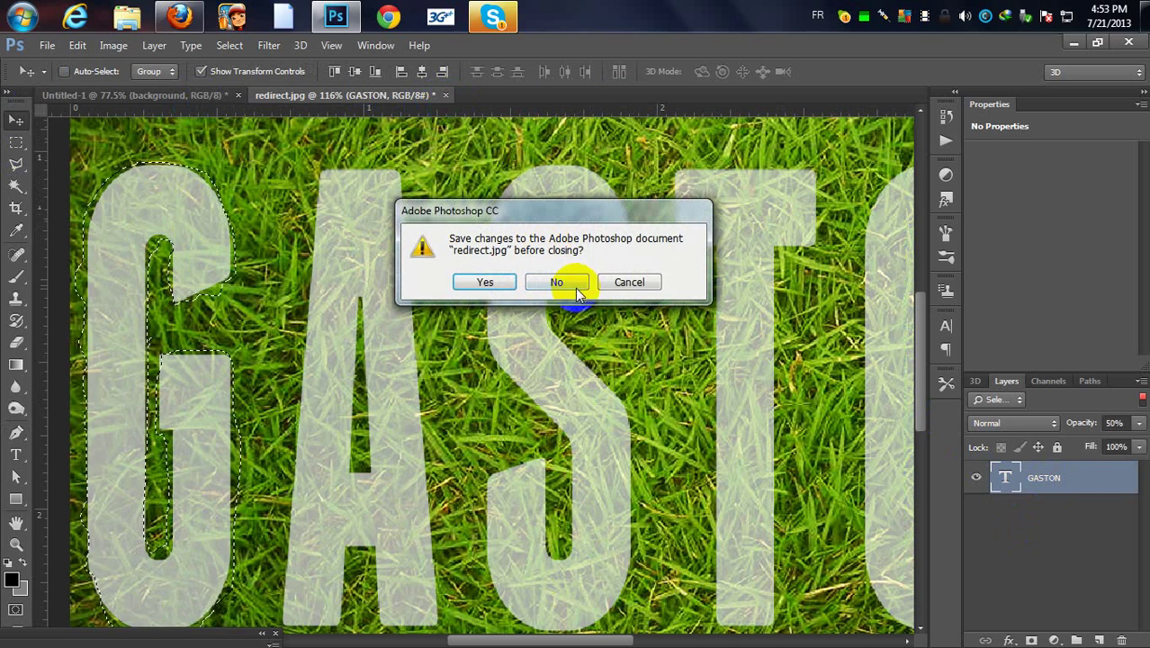
pyautogui.click(556, 282)
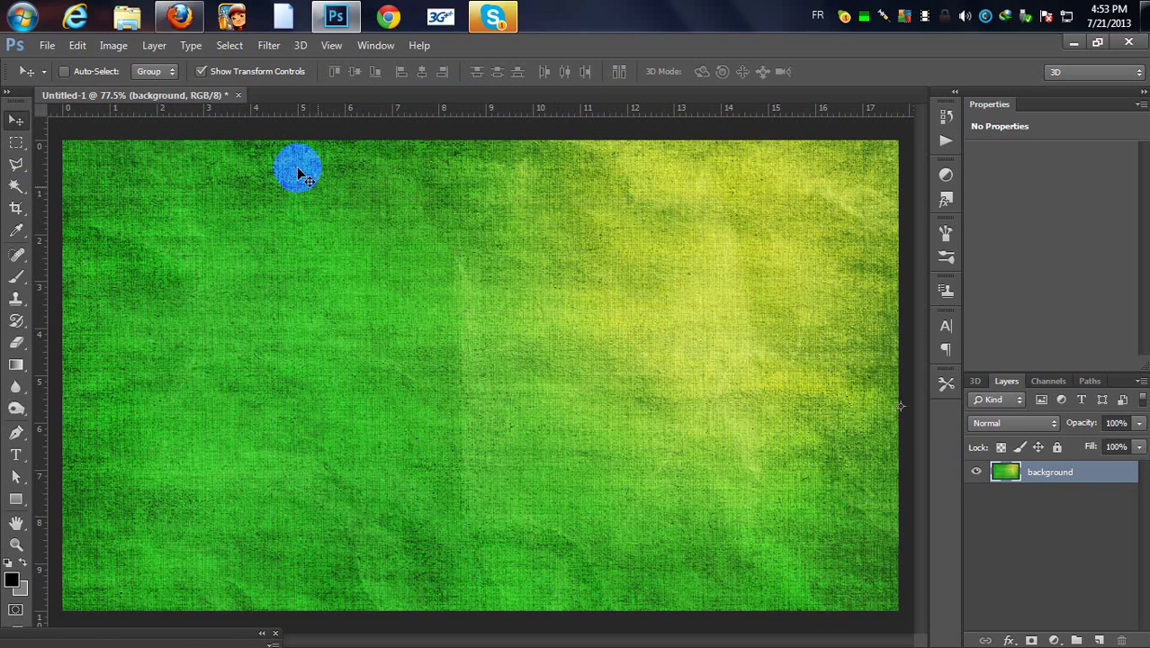
# Add the white text GASTON in 50 pt Franchise on the green grunge background.
pyautogui.click(16, 455)
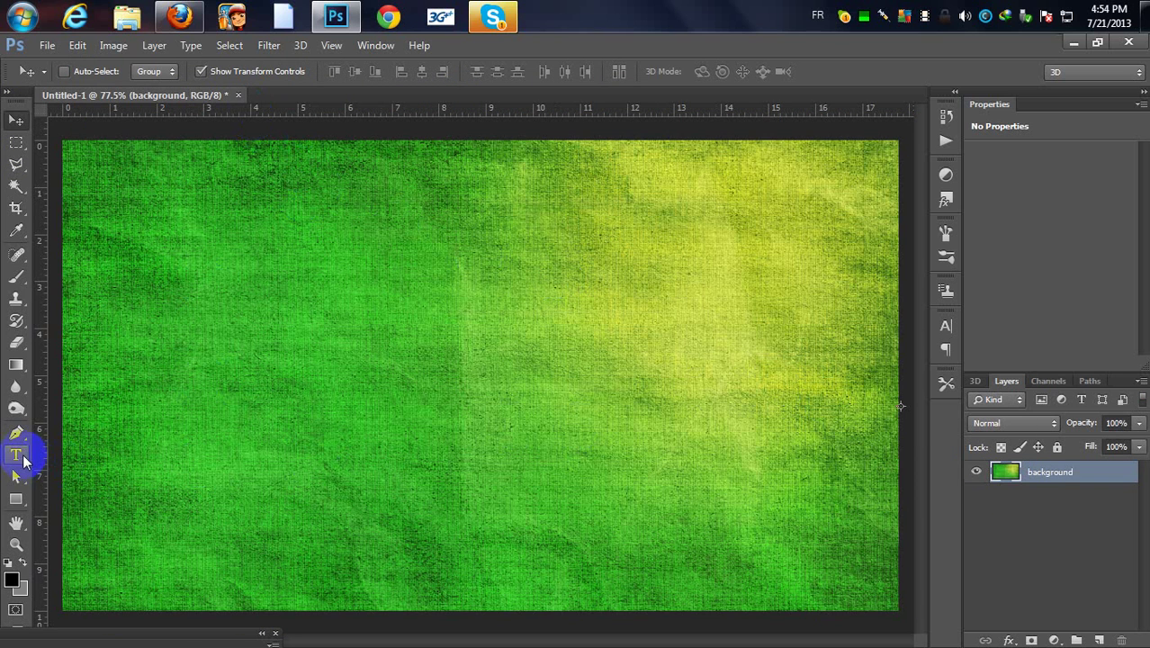
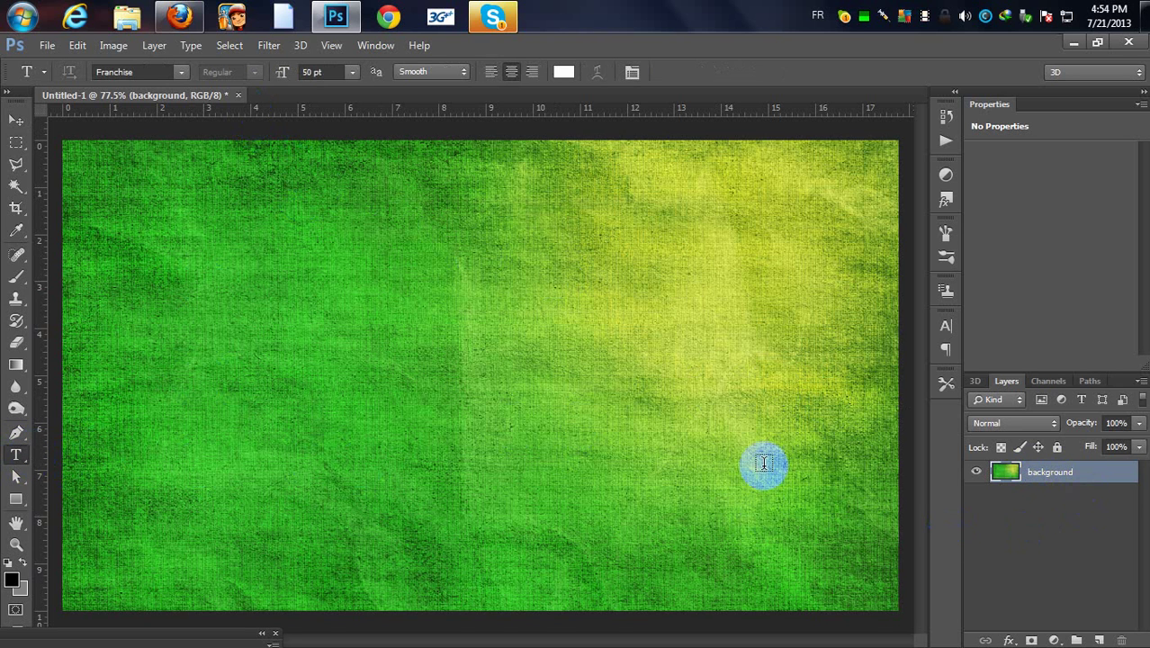
pyautogui.click(225, 384)
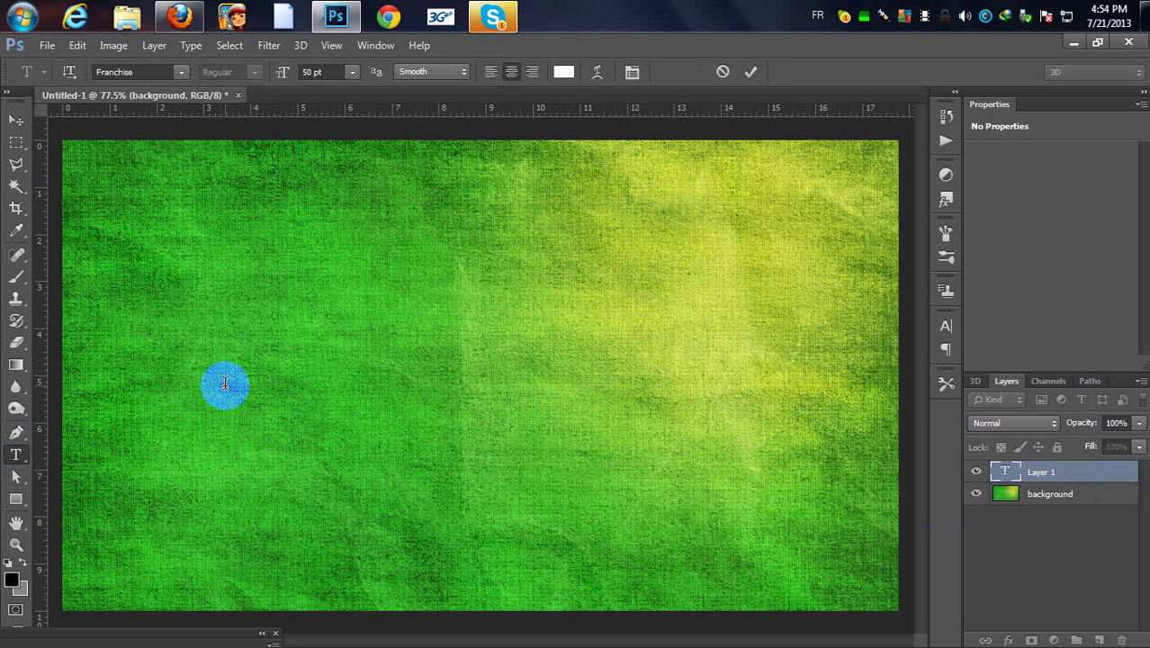
pyautogui.write('GASTO')
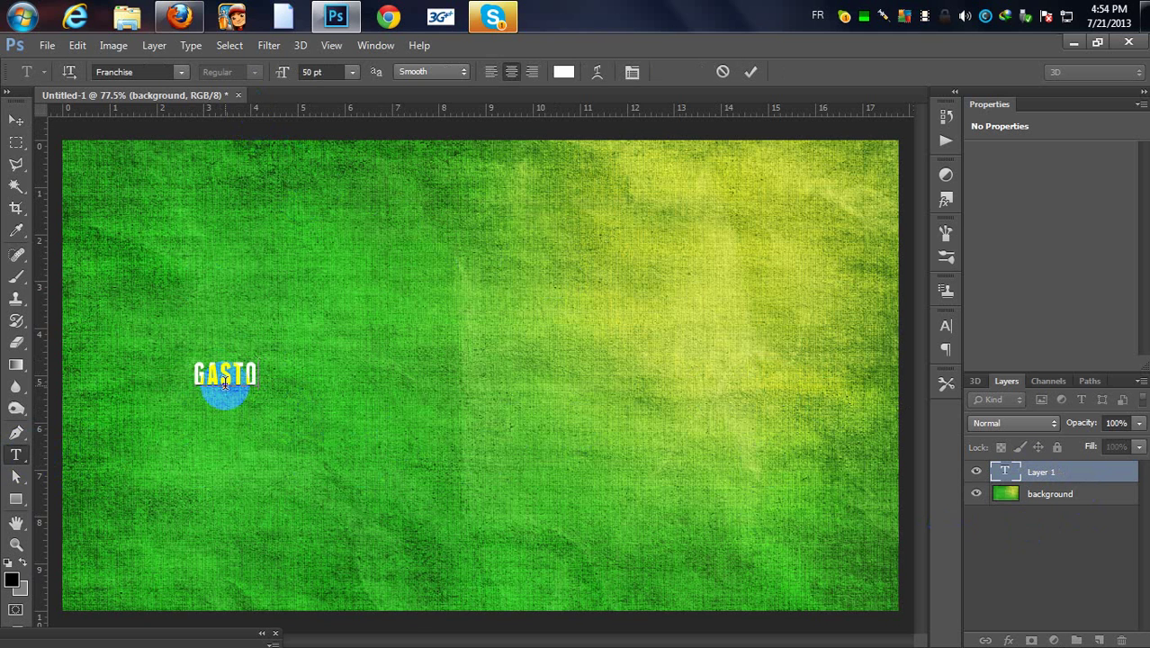
pyautogui.write('N')
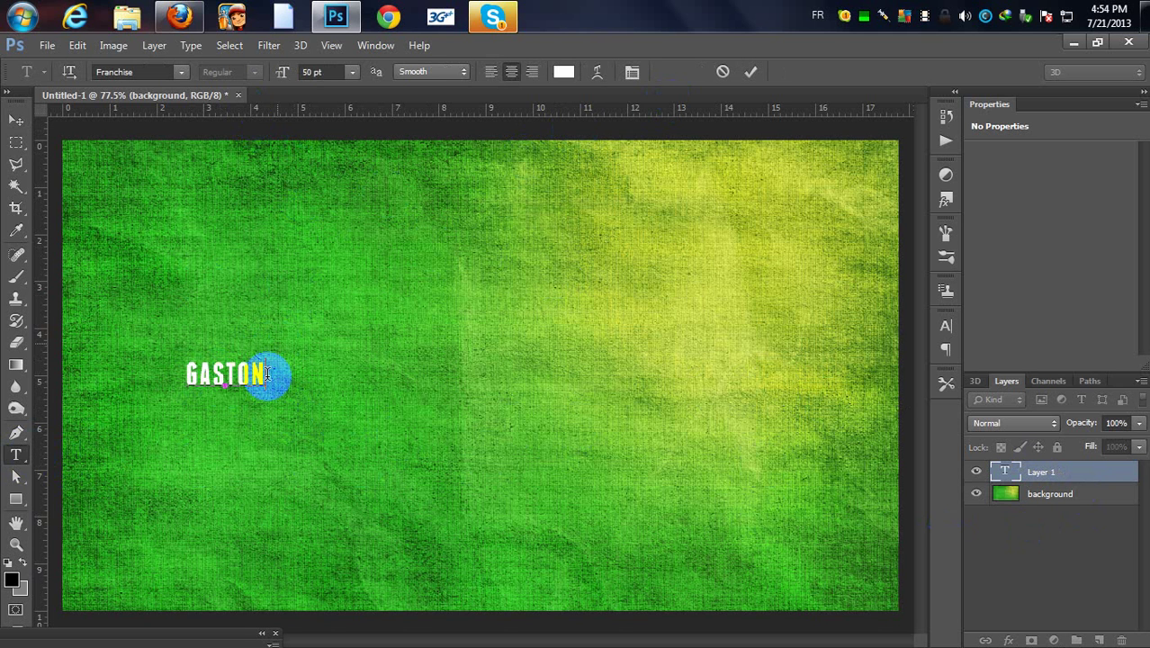
pyautogui.doubleClick(258, 378)
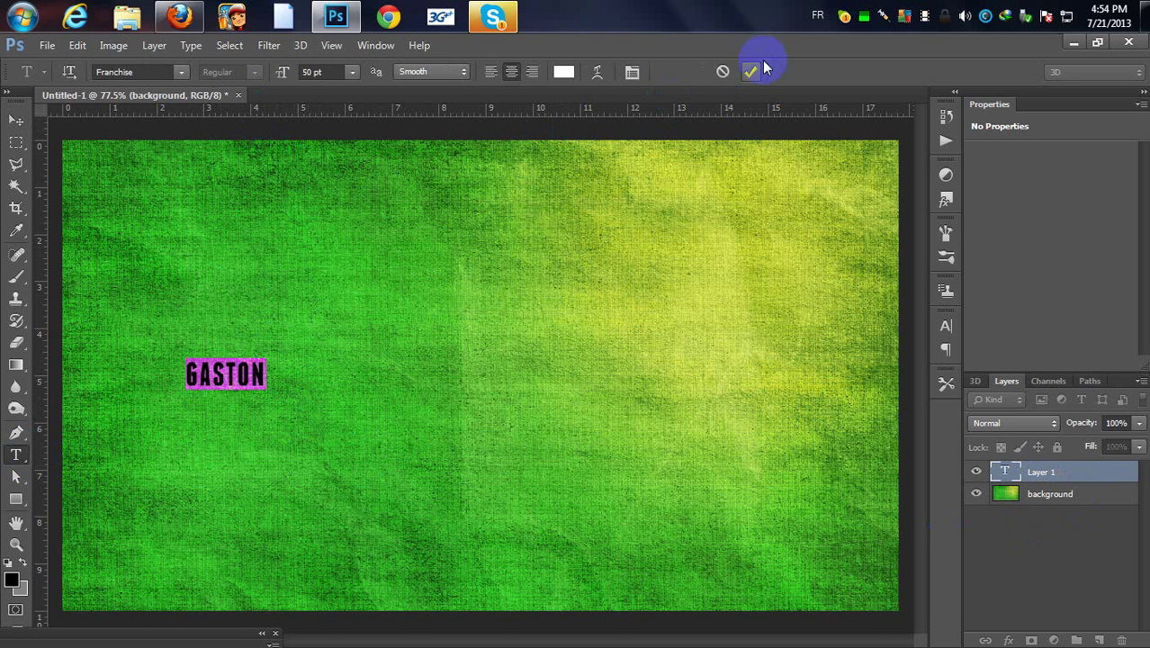
pyautogui.click(751, 72)
# Enlarge the GASTON text to about 779% width and 899% height so it spans most of the canvas.
pyautogui.click(14, 121)
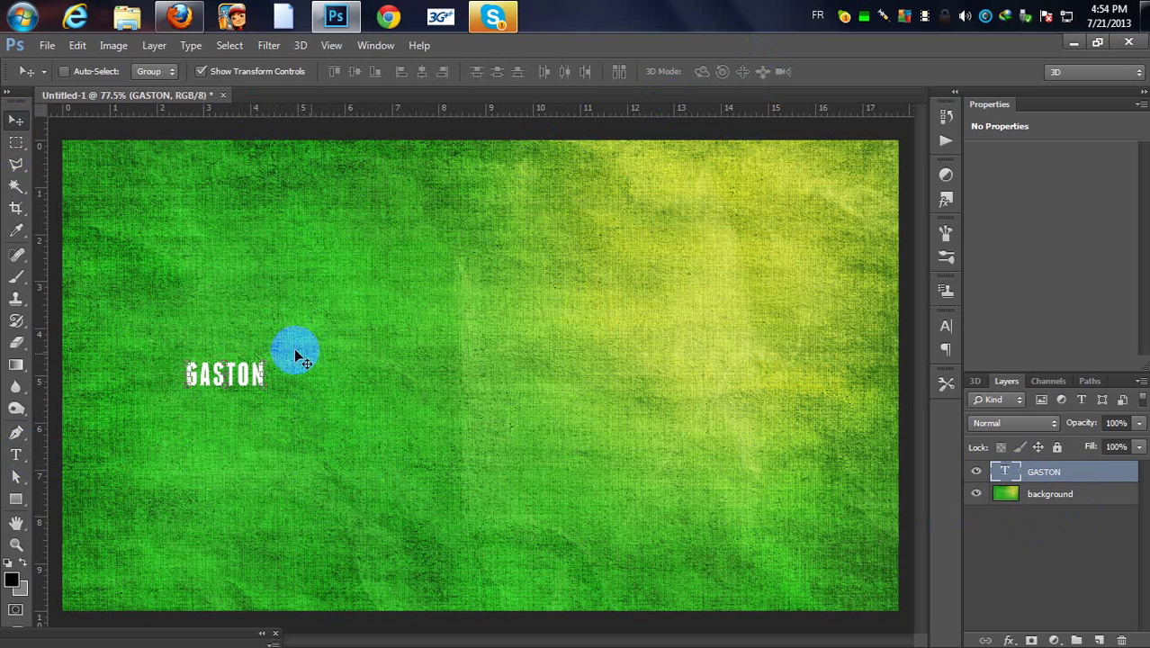
pyautogui.moveTo(268, 360); pyautogui.dragTo(696, 245)
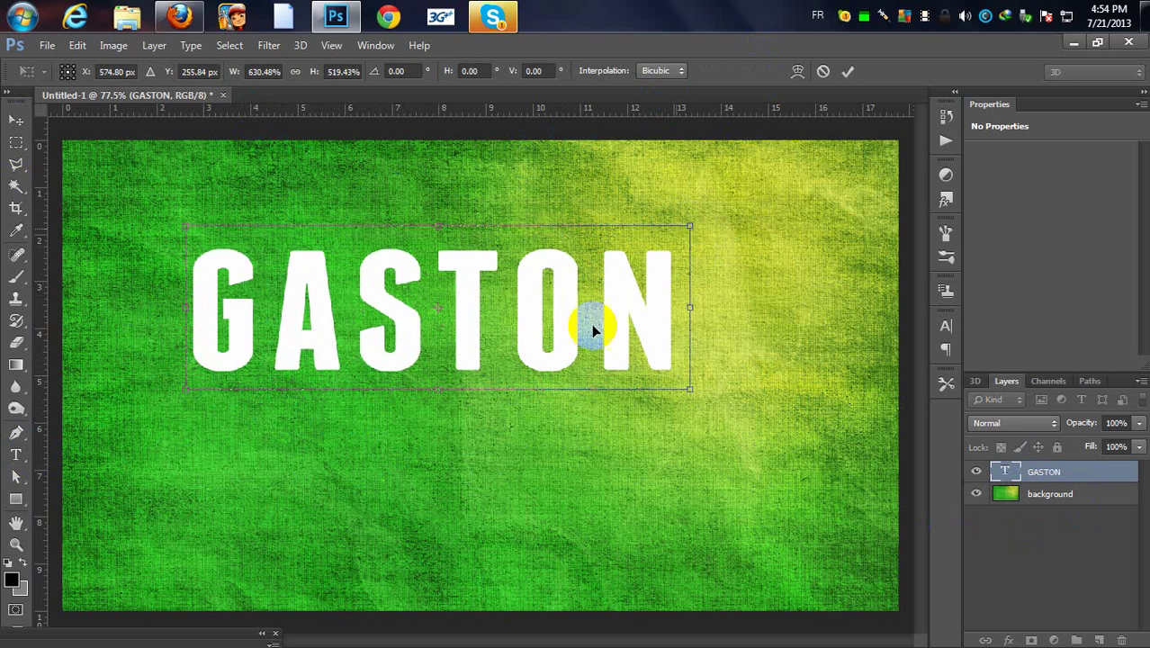
pyautogui.moveTo(509, 375); pyautogui.dragTo(624, 297)
pyautogui.moveTo(444, 271); pyautogui.dragTo(447, 210)
pyautogui.moveTo(704, 333); pyautogui.dragTo(774, 325)
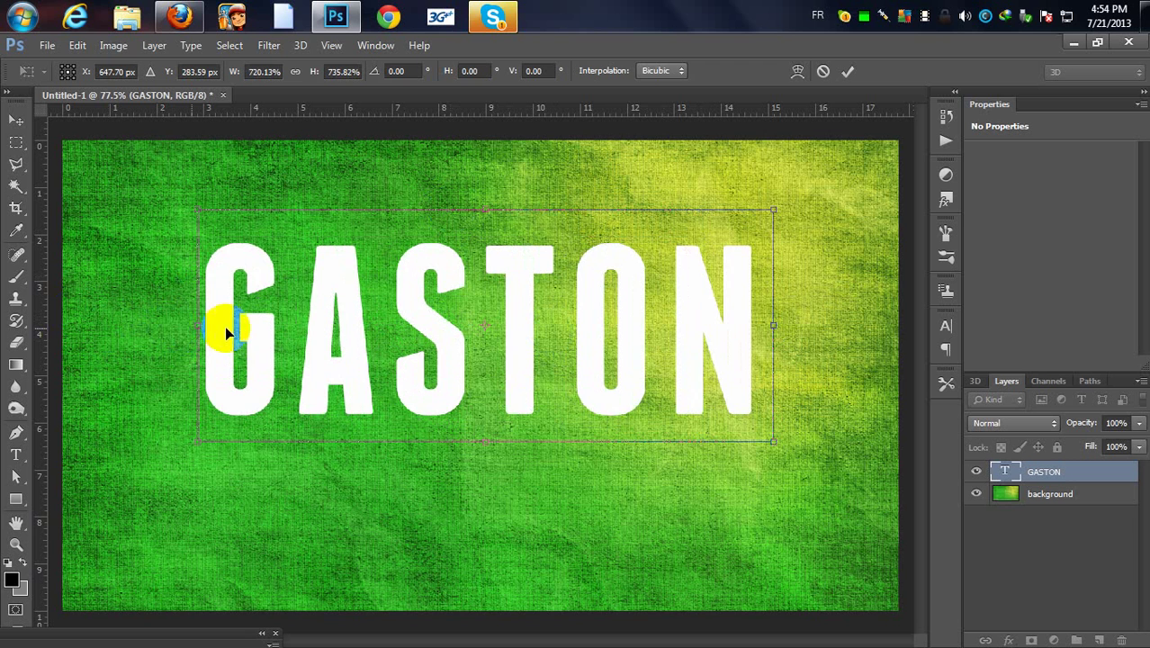
pyautogui.moveTo(225, 325); pyautogui.dragTo(209, 358)
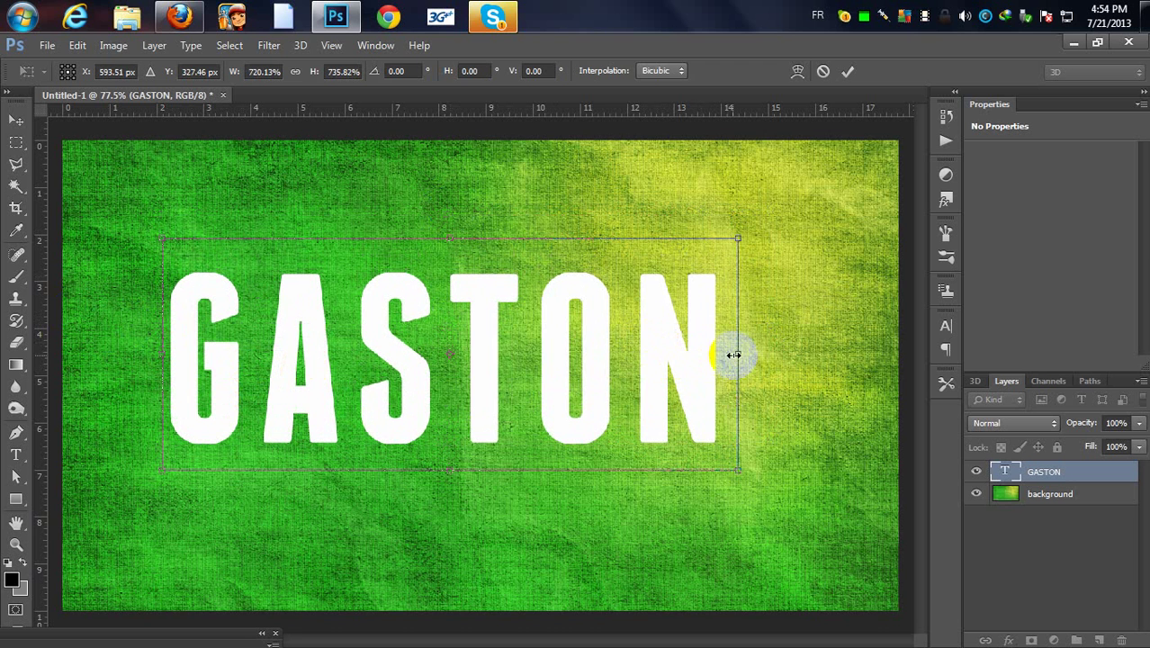
pyautogui.moveTo(733, 351); pyautogui.dragTo(783, 351)
pyautogui.moveTo(447, 238); pyautogui.dragTo(447, 211)
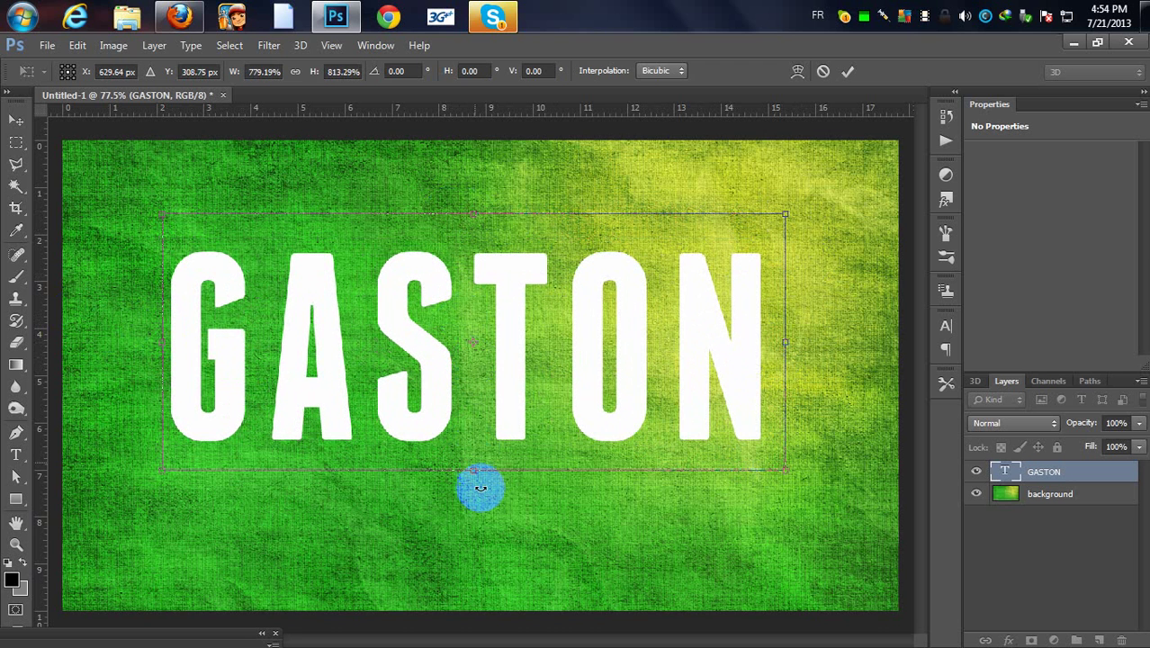
pyautogui.moveTo(468, 470); pyautogui.dragTo(464, 497)
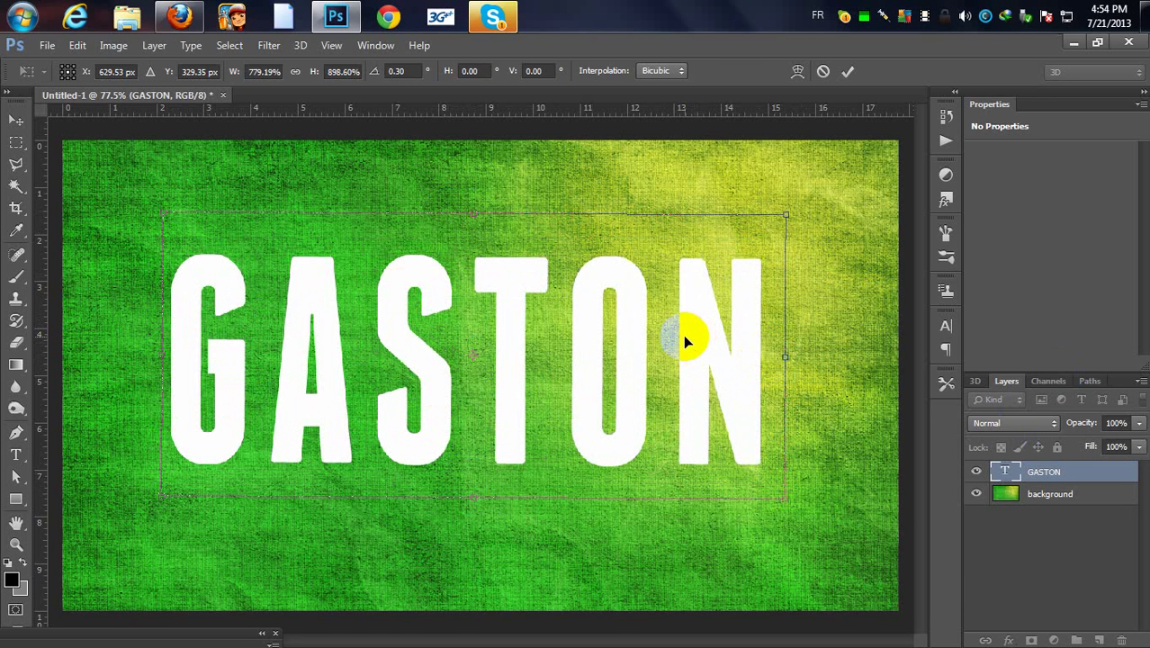
pyautogui.click(847, 72)
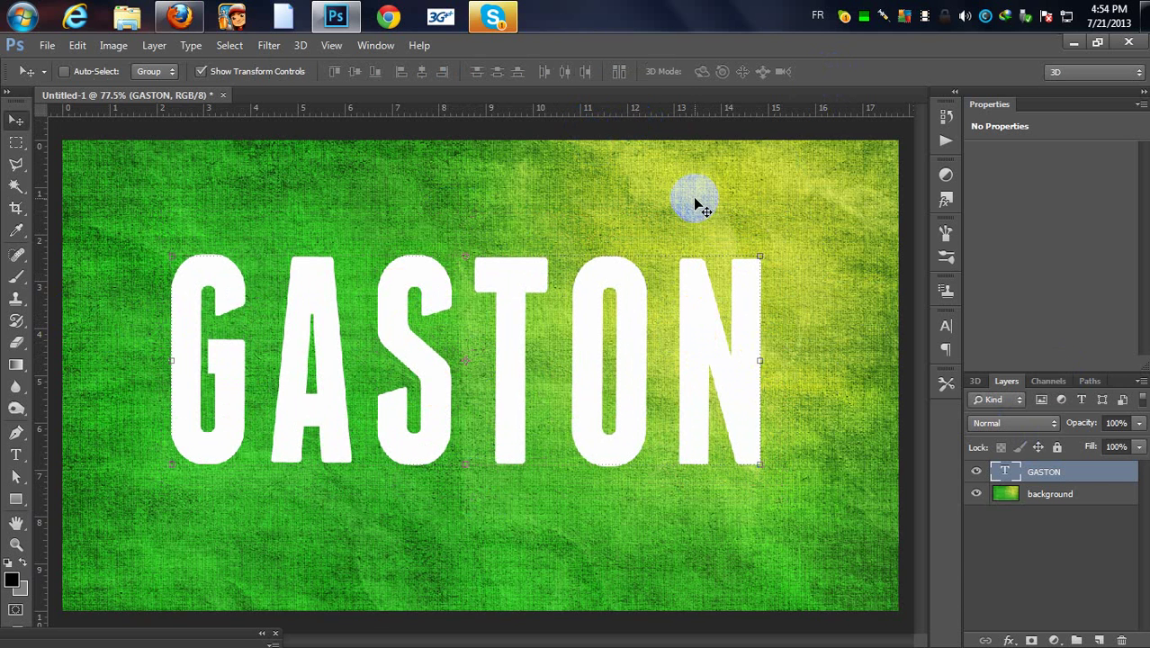
# Centre the GASTON text vertically and horizontally on the whole canvas, then deselect.
pyautogui.hotkey('ctrl', 'a')
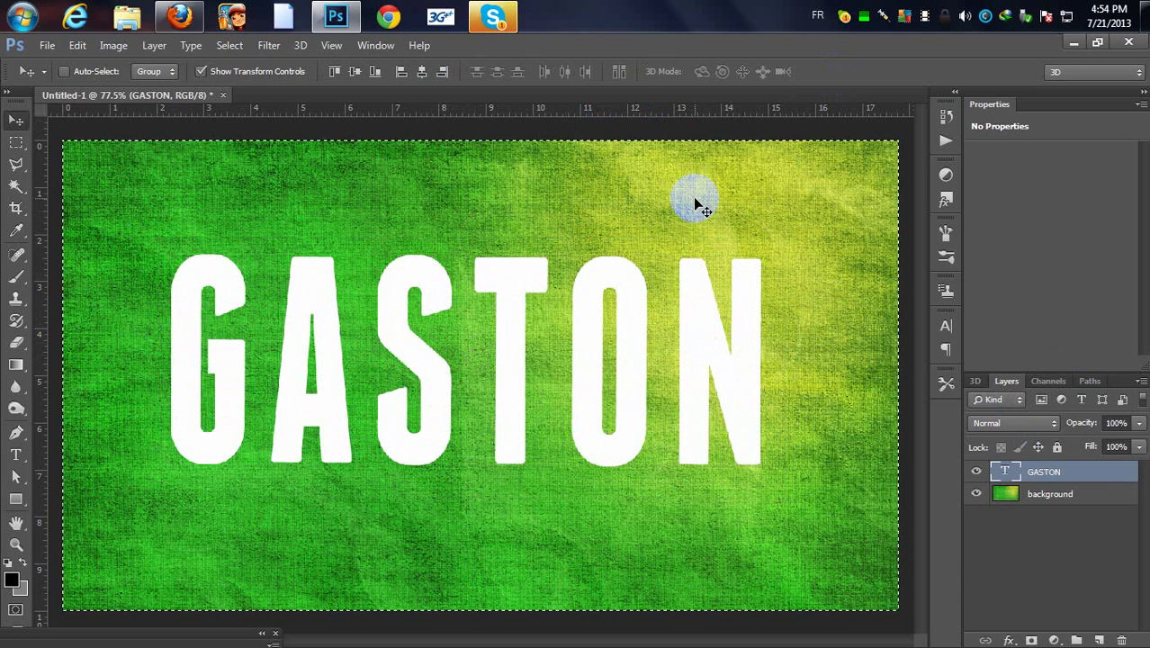
pyautogui.click(354, 71)
pyautogui.click(421, 72)
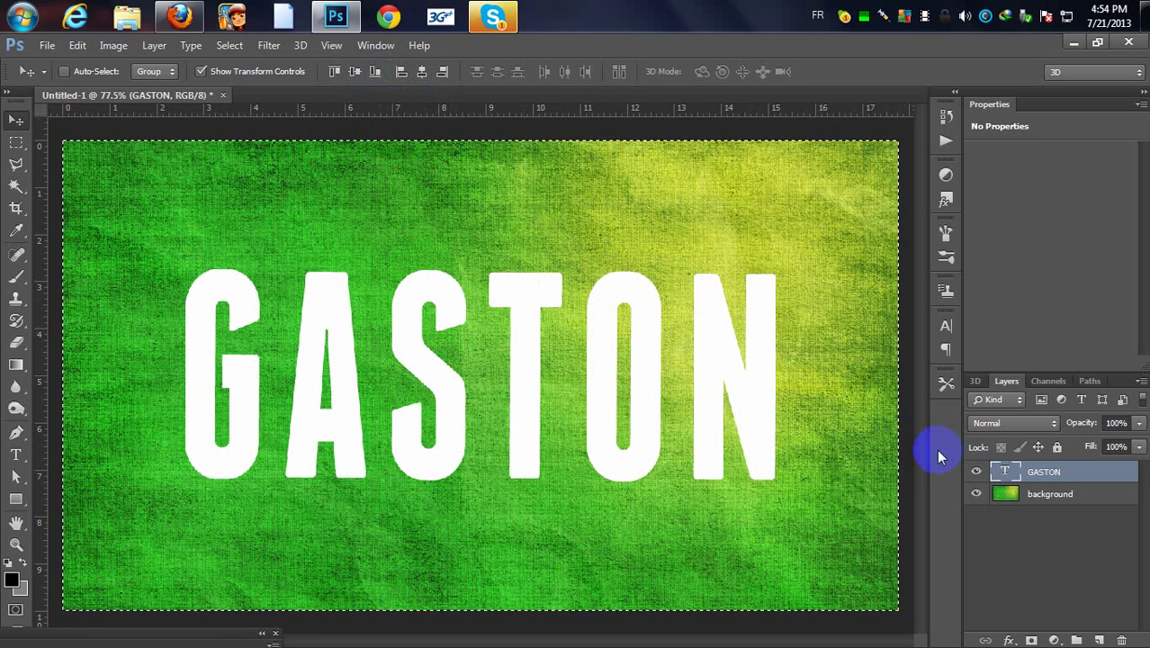
pyautogui.hotkey('ctrl', 'd')
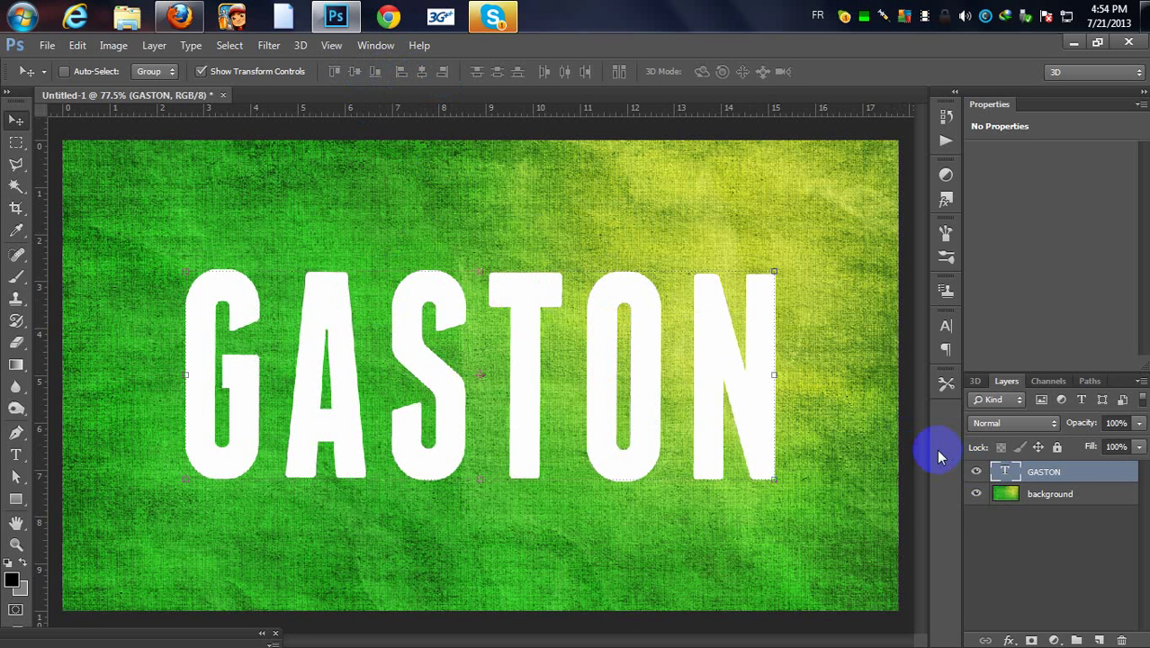
pyautogui.click(624, 438)
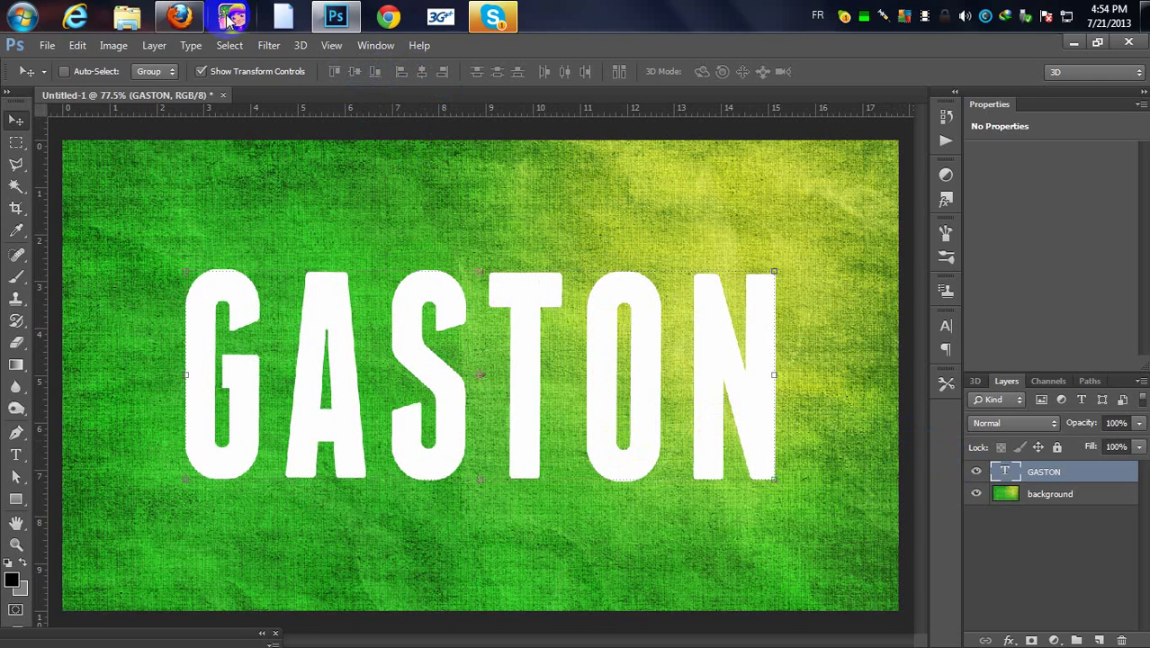
# Open the redirect grass photo and bring it into the Untitled-1 document, positioned so it covers all the GASTON letters.
pyautogui.hotkey('ctrl', 'o')
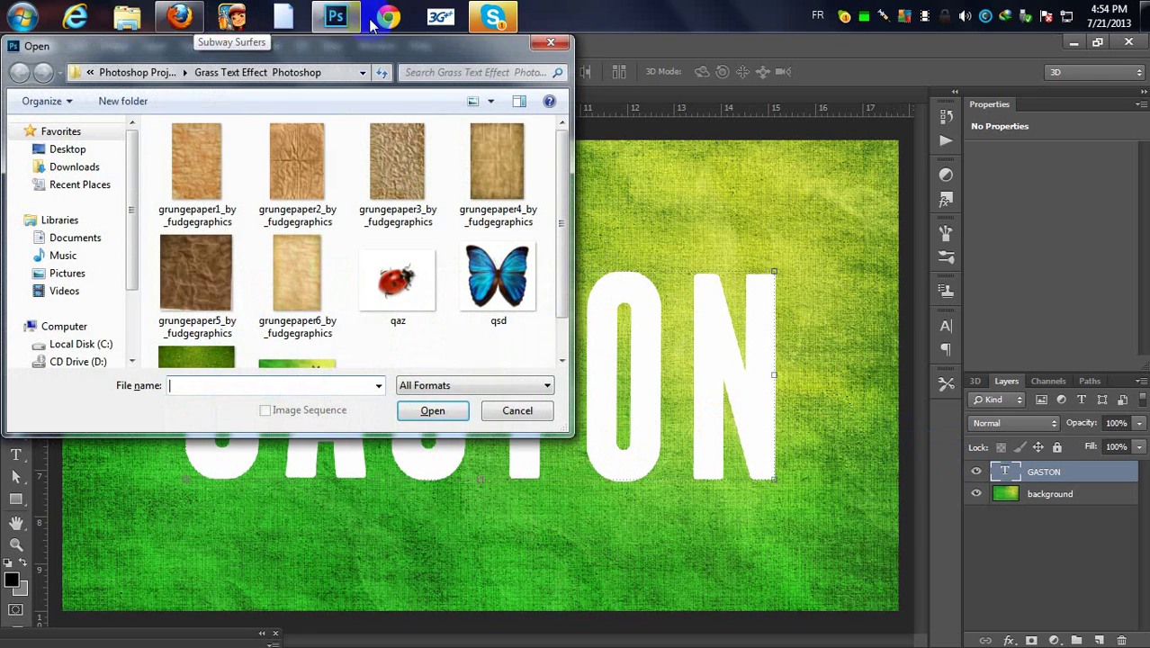
pyautogui.scroll(-1, 566, 270)
pyautogui.click(162, 321)
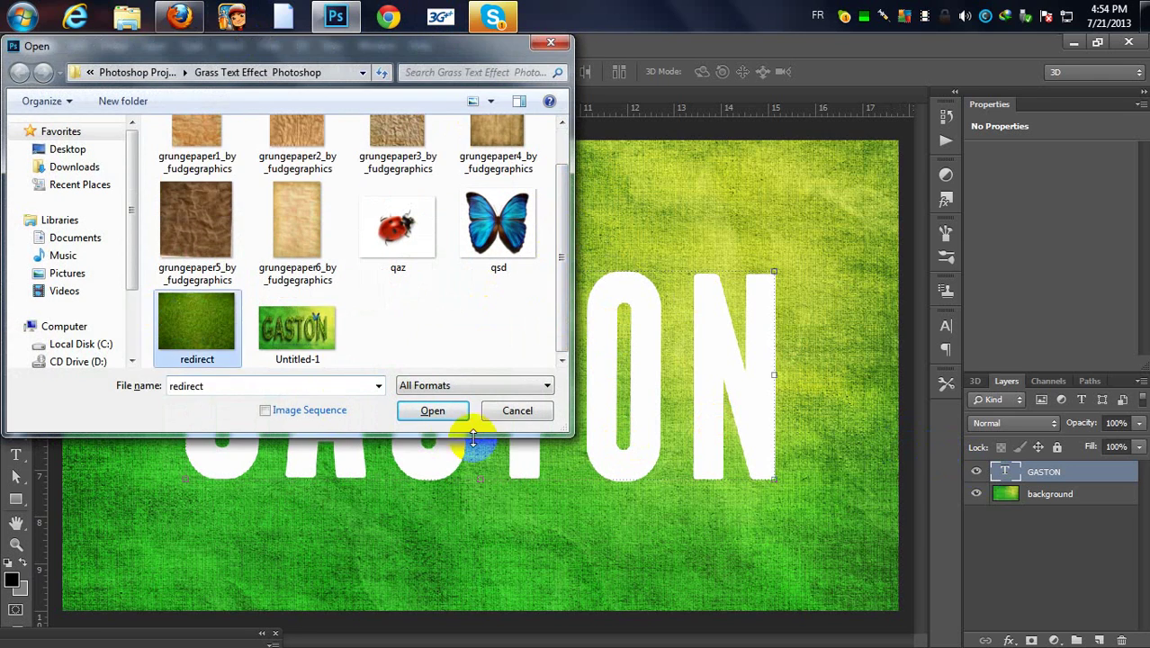
pyautogui.click(432, 411)
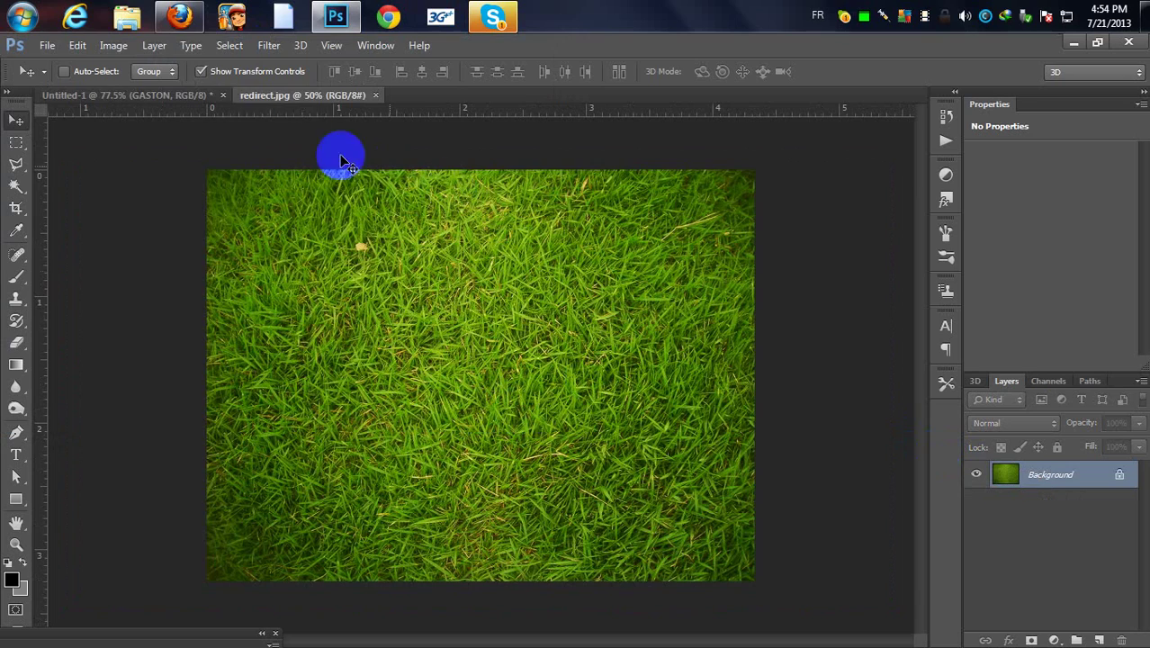
pyautogui.moveTo(297, 260); pyautogui.dragTo(554, 328)
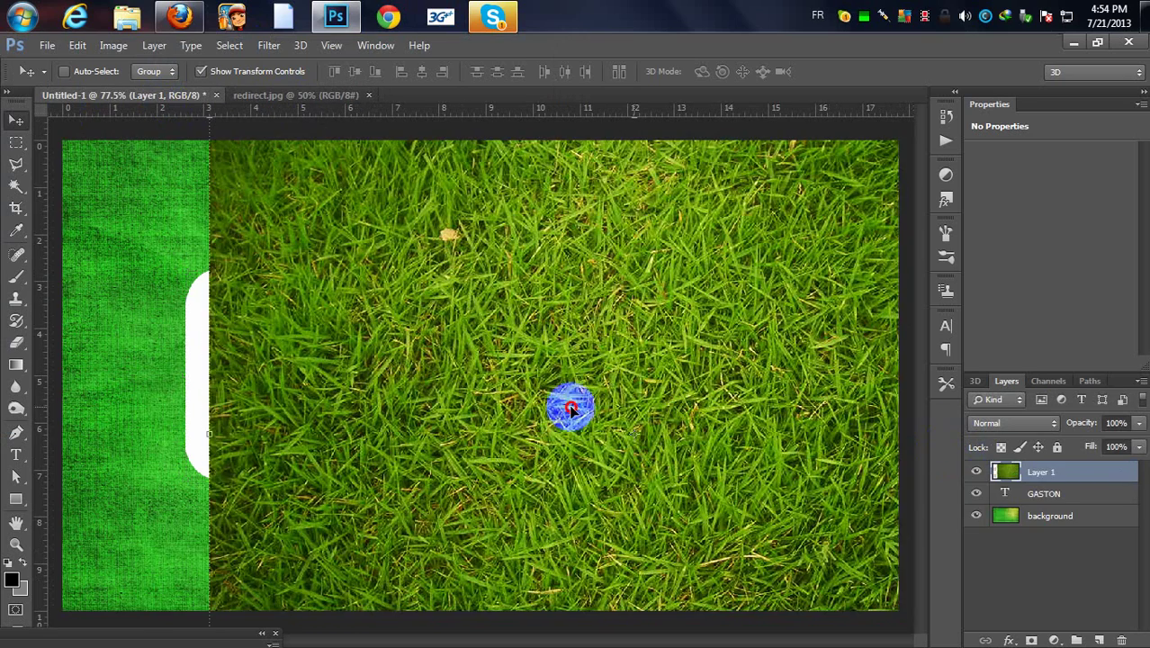
pyautogui.moveTo(570, 408); pyautogui.dragTo(513, 328)
# Clip the grass layer to the GASTON text layer and close redirect.jpg.
pyautogui.rightClick(1107, 472)
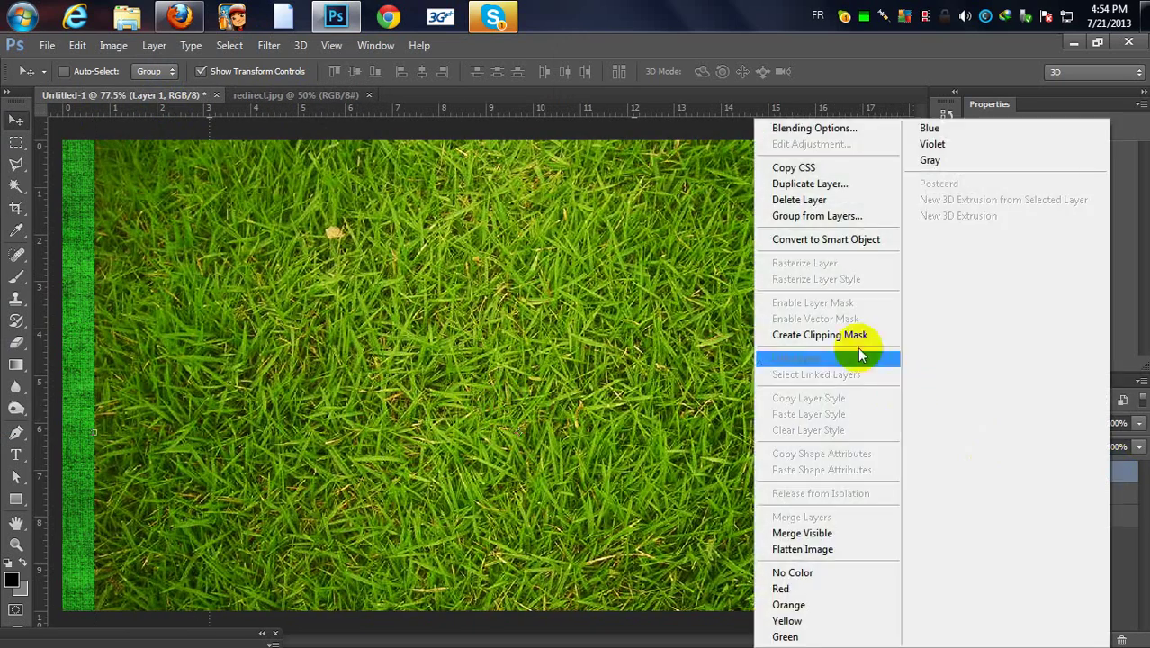
pyautogui.click(841, 335)
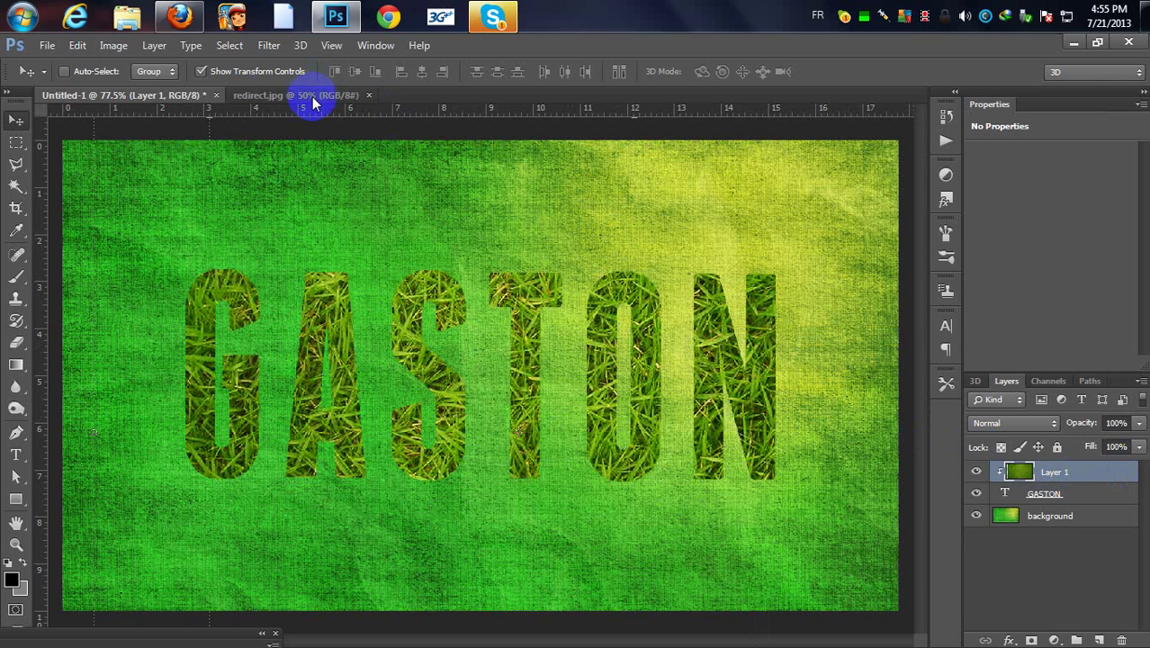
pyautogui.click(369, 96)
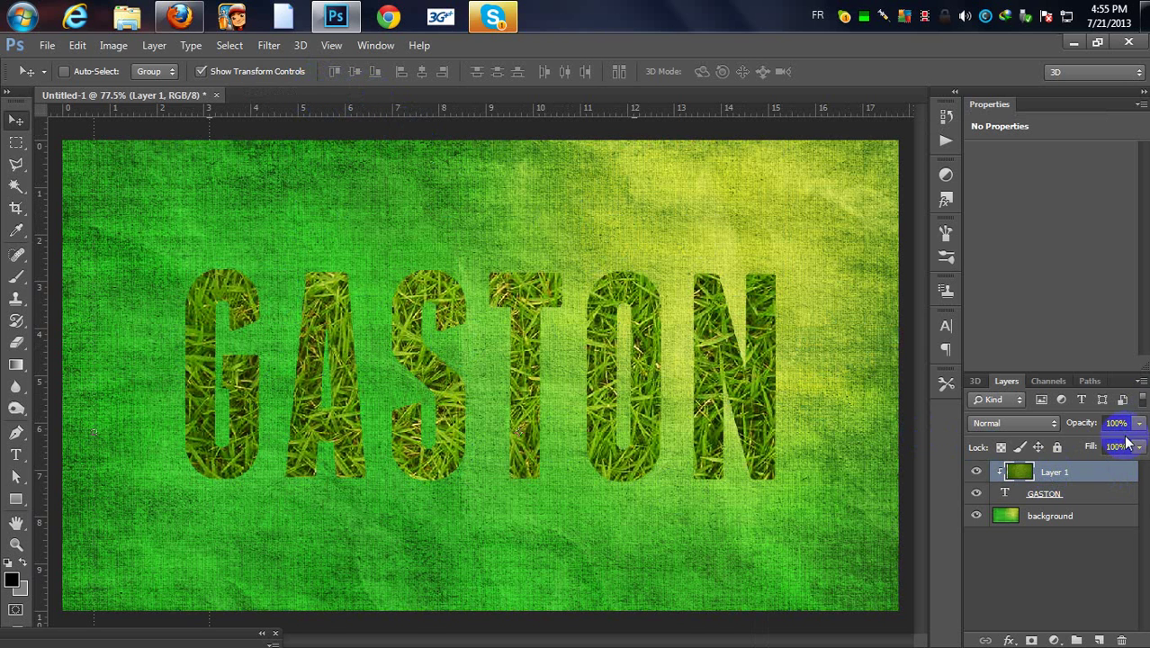
# Merge the clipped grass layer and the GASTON text layer into a single layer.
pyautogui.rightClick(1090, 498)
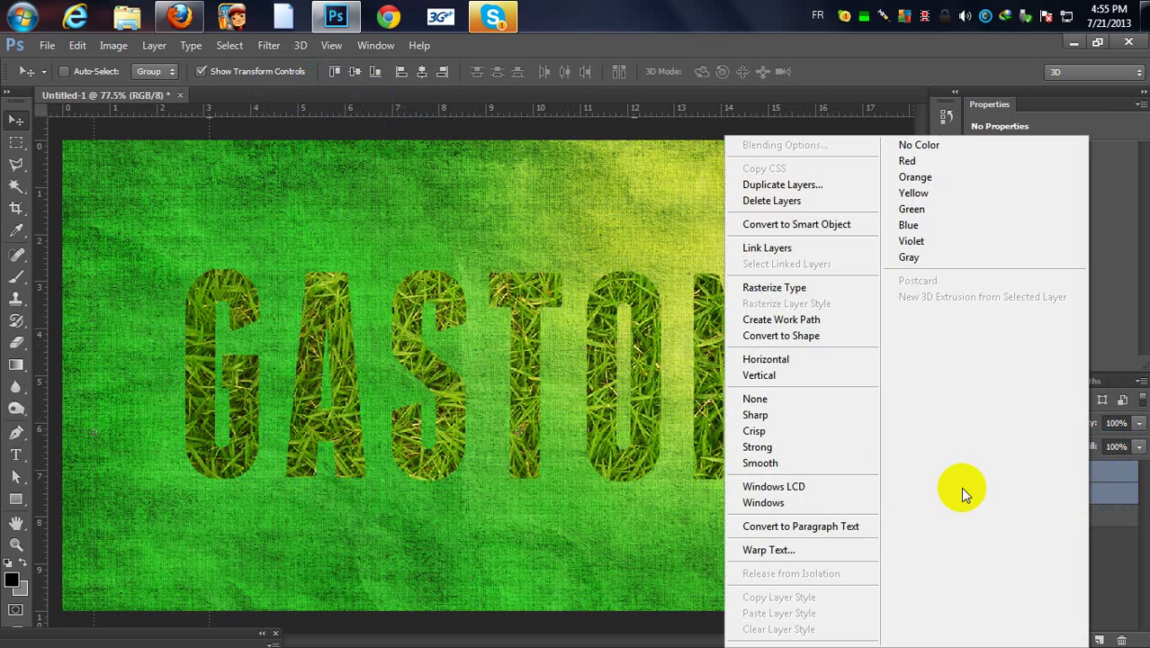
pyautogui.click(154, 45)
pyautogui.click(173, 580)
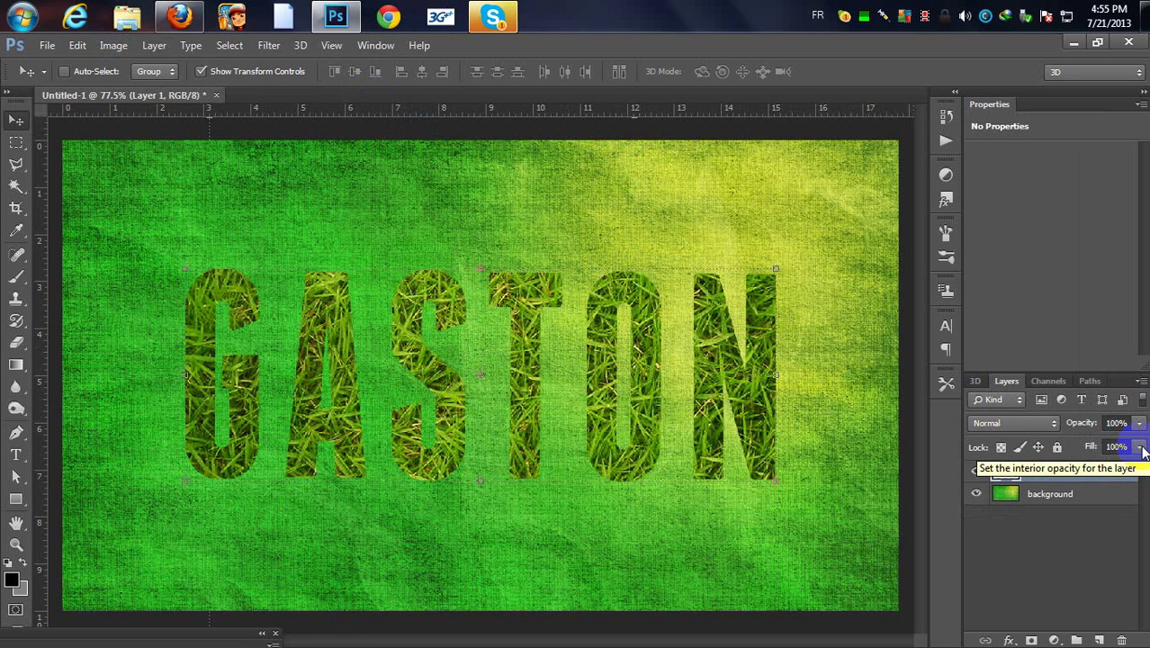
# Duplicate the merged grass text layer three times.
pyautogui.hotkey('ctrl', 'j')
pyautogui.hotkey('ctrl', 'j')
pyautogui.hotkey('ctrl', 'j')
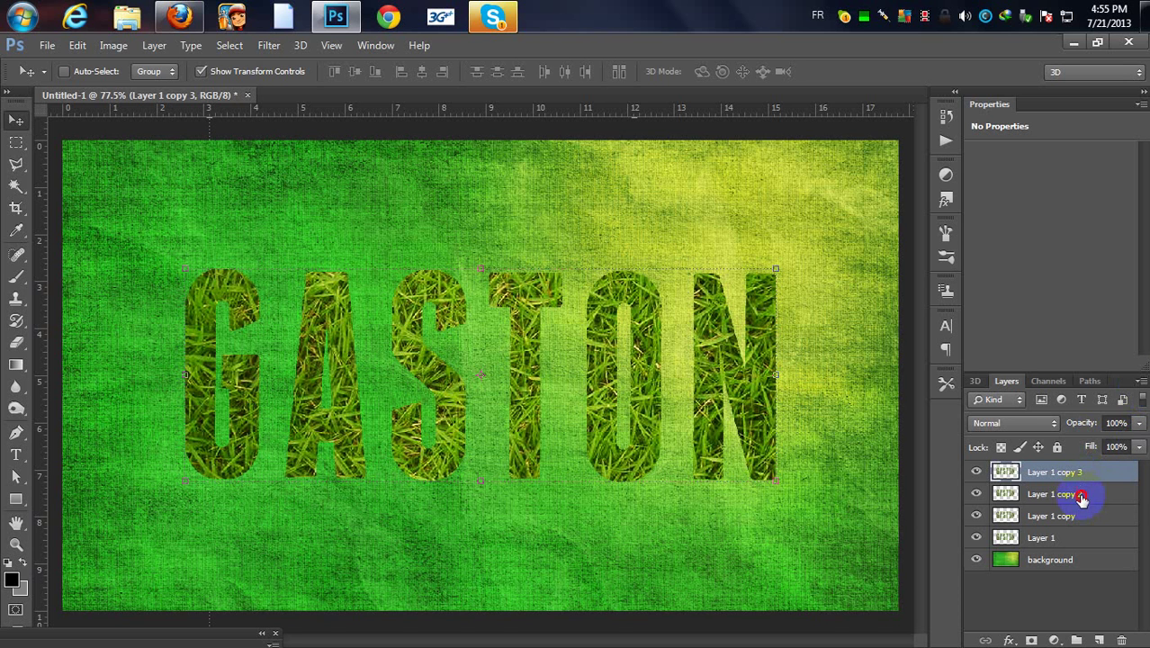
# Group the upper two grass text layers together and the lower two into a second group.
pyautogui.moveTo(1081, 494); pyautogui.dragTo(1076, 640)
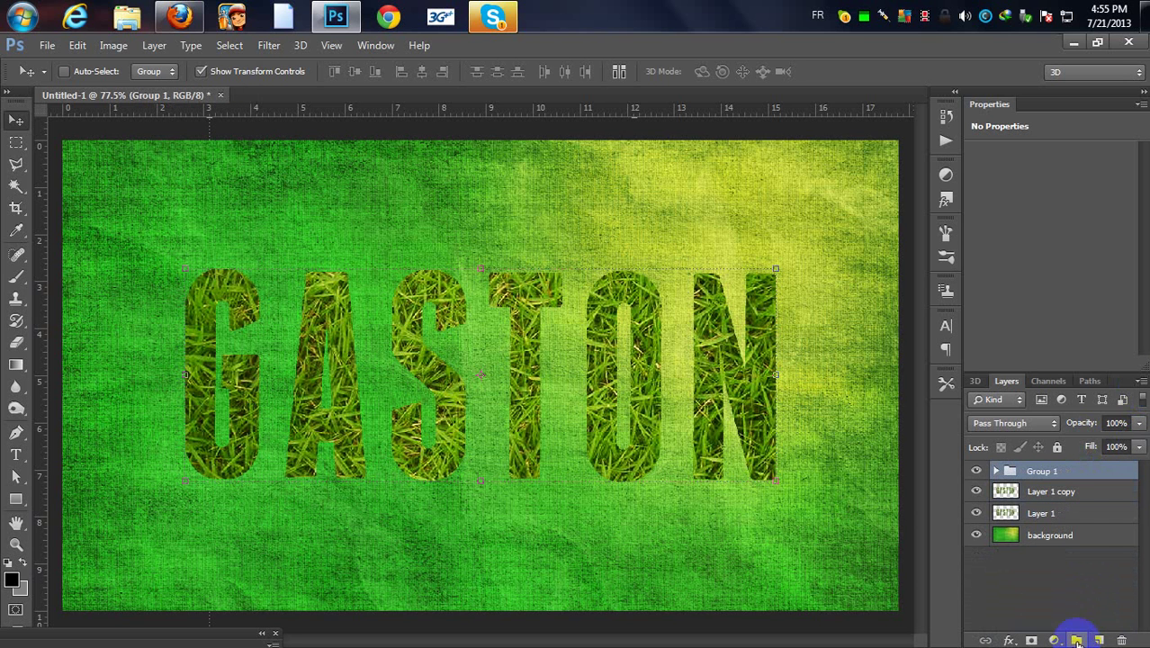
pyautogui.click(1048, 494)
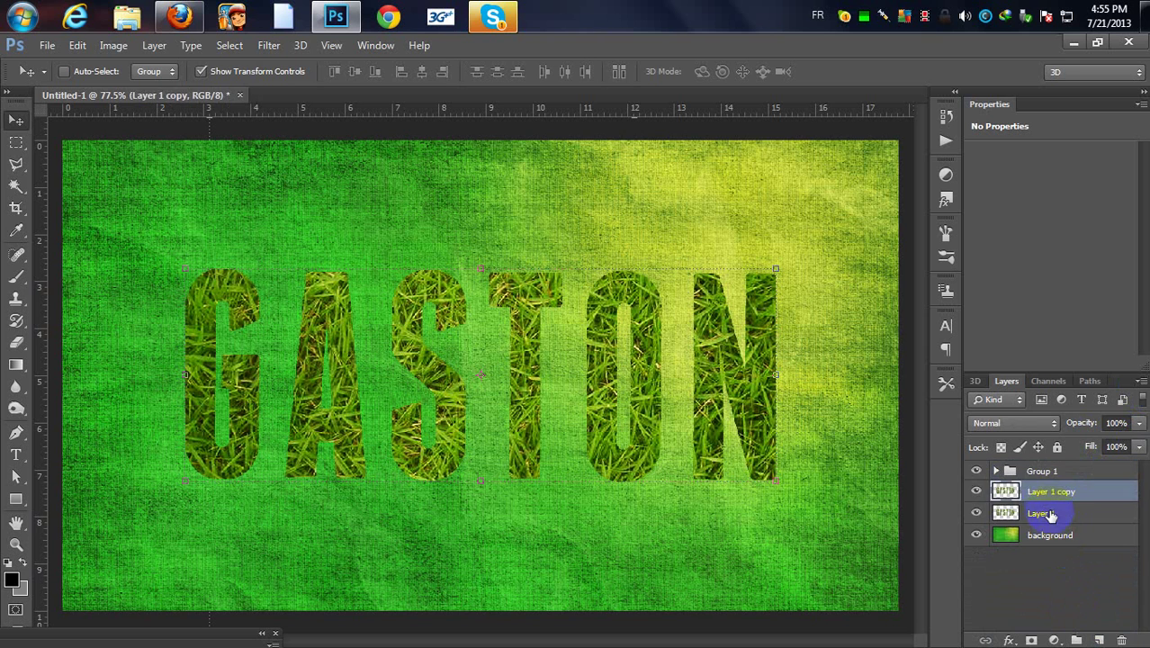
pyautogui.keyDown('shift'); pyautogui.click(1051, 513); pyautogui.keyUp('shift')
pyautogui.moveTo(1051, 513); pyautogui.dragTo(1078, 639)
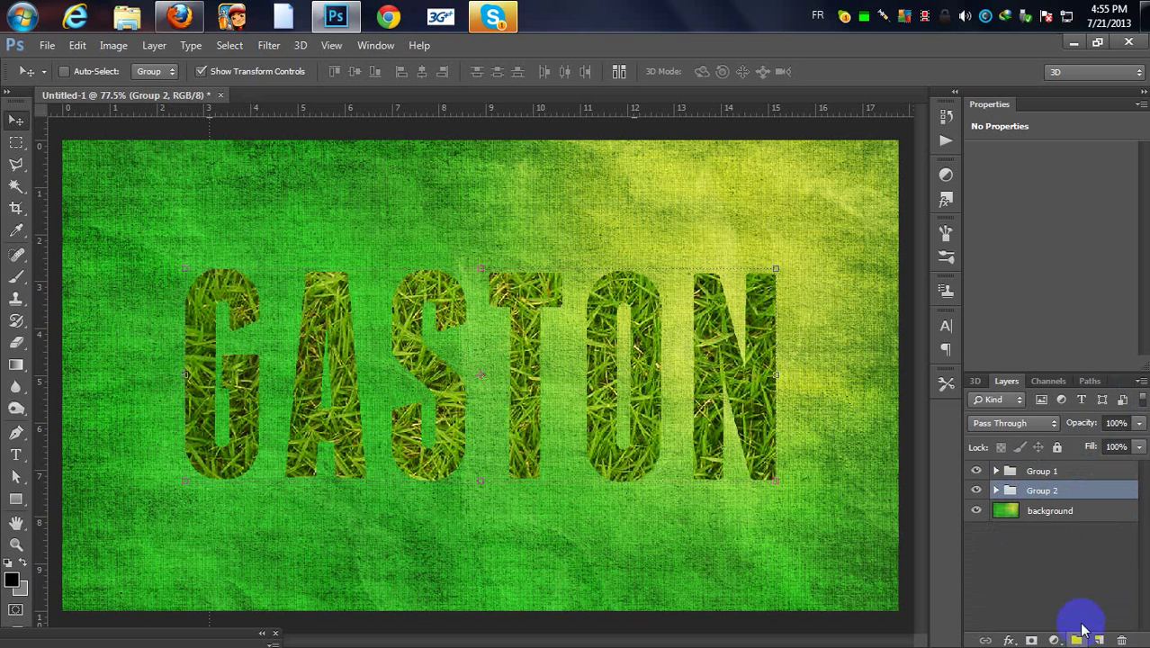
# Expand Group 1 and add a Bevel & Emboss effect with a size of 10 px to Layer 1 copy 2.
pyautogui.click(996, 472)
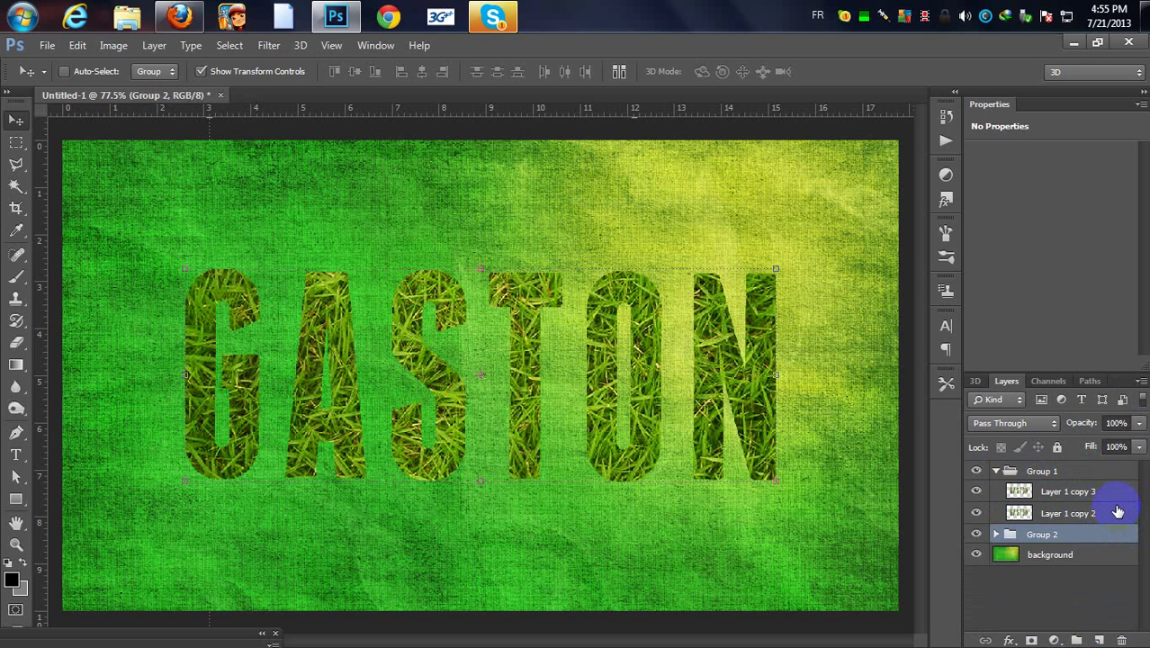
pyautogui.doubleClick(1115, 515)
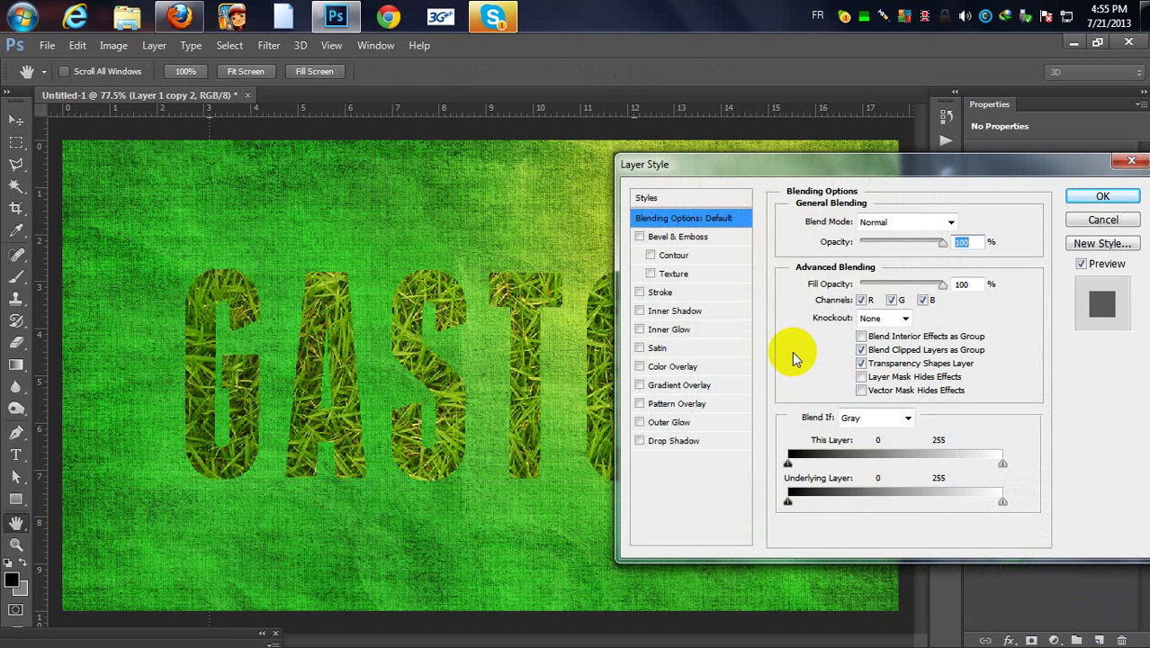
pyautogui.click(670, 236)
pyautogui.click(943, 301)
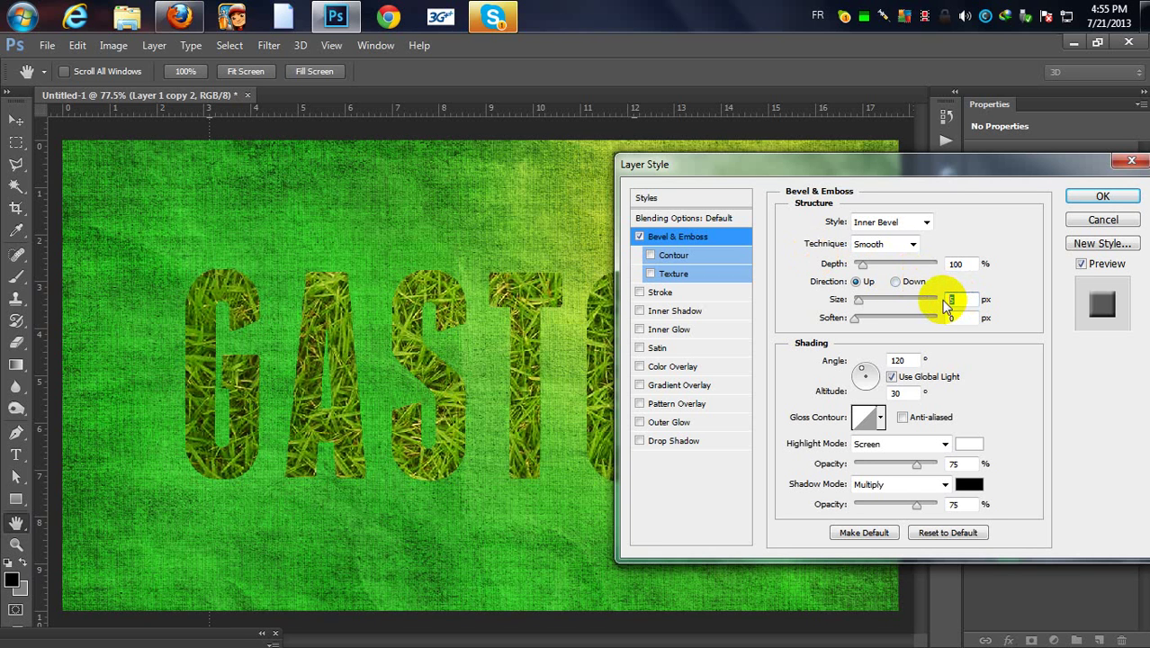
pyautogui.write('10')
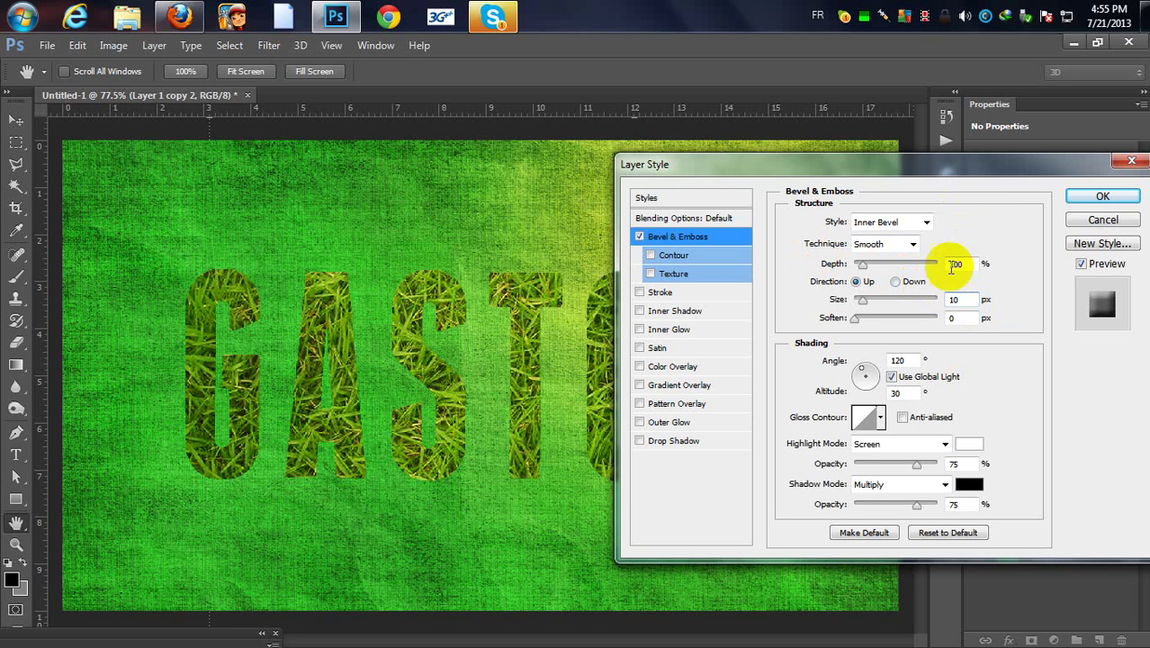
# Turn off global light for the bevel and choose the double-peak gloss contour, first in the preset grid's third row.
pyautogui.click(891, 377)
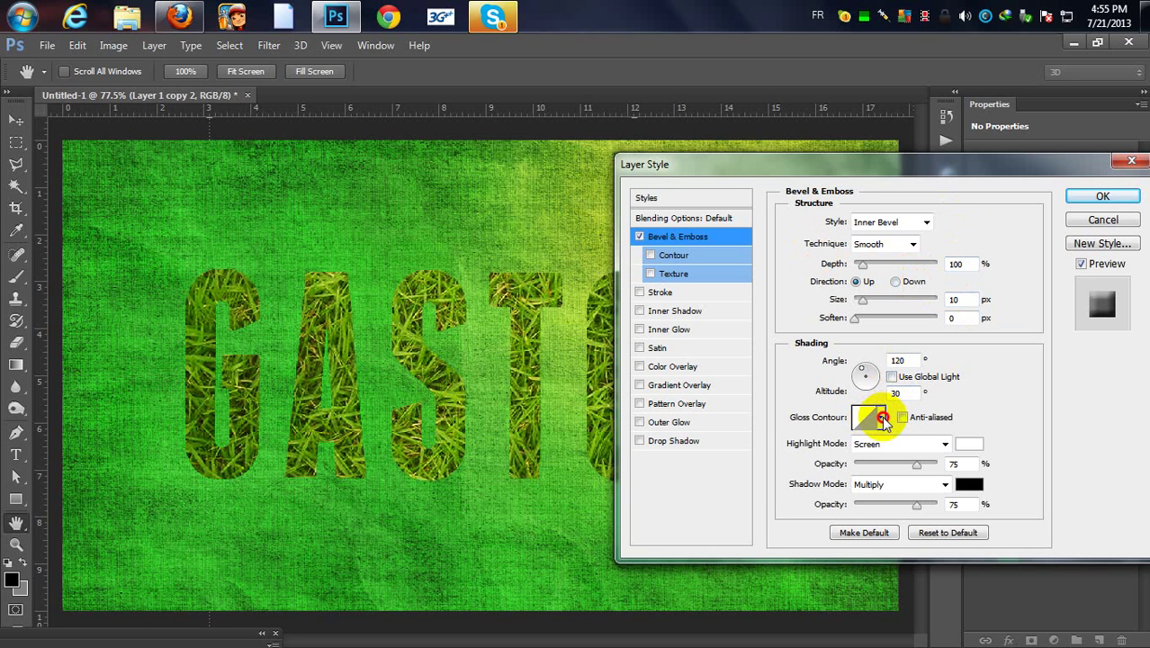
pyautogui.click(880, 416)
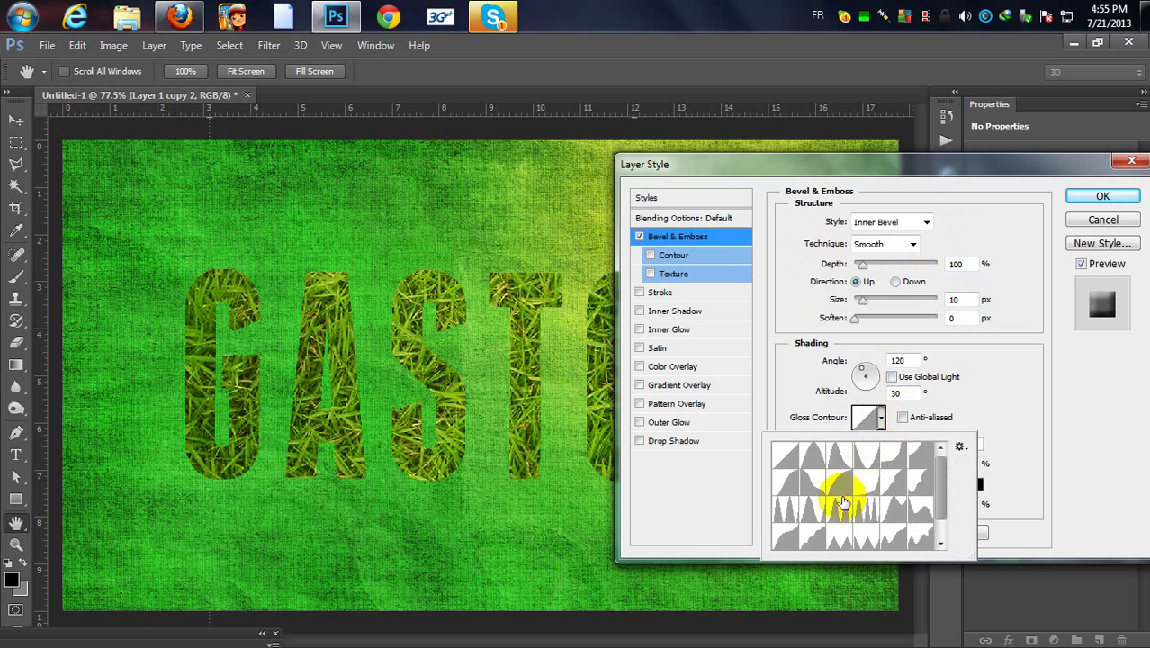
pyautogui.click(784, 515)
pyautogui.click(1007, 414)
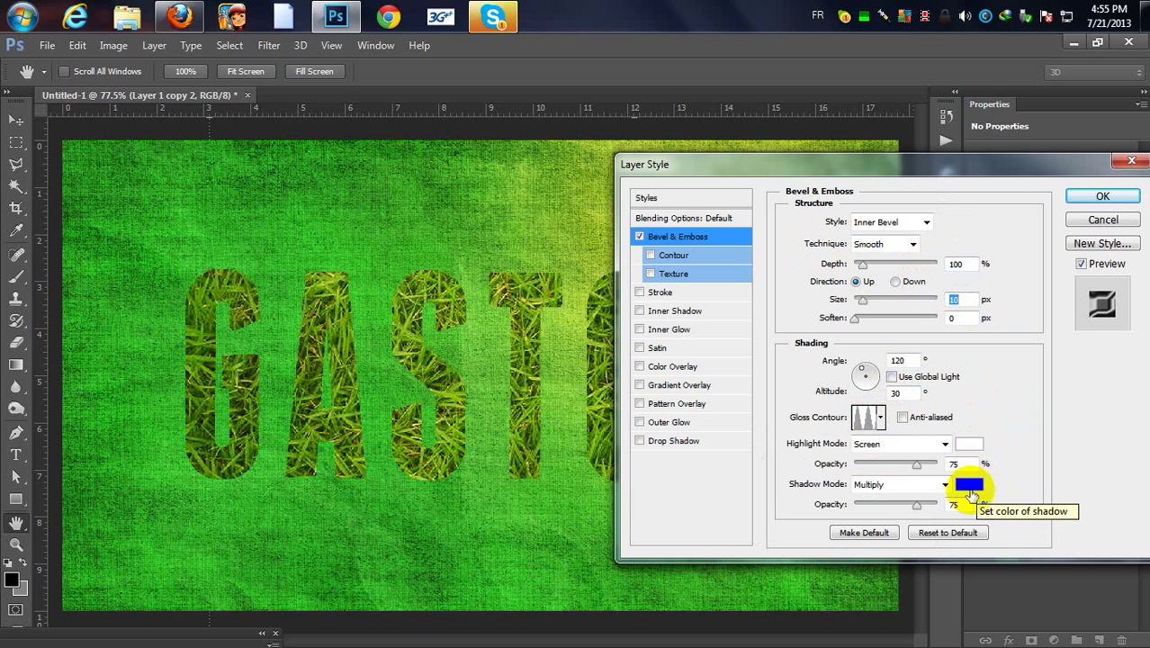
# Set the bevel's highlight opacity to 16% and its shadow opacity to 25%.
pyautogui.moveTo(970, 464); pyautogui.dragTo(938, 466)
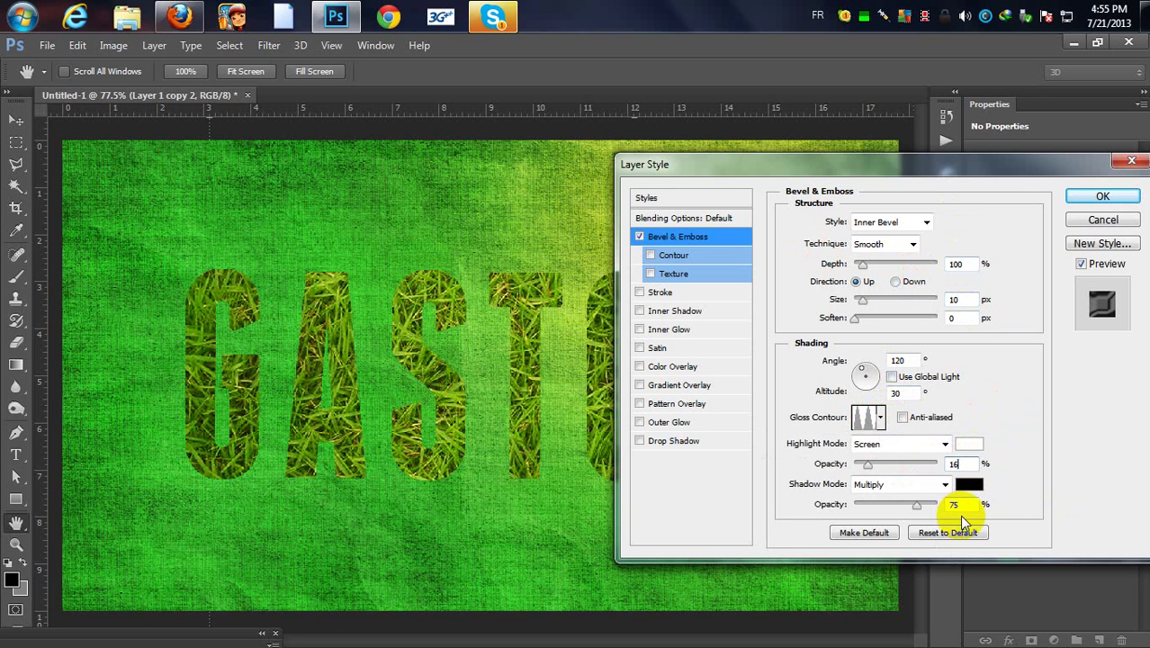
pyautogui.moveTo(955, 504); pyautogui.dragTo(939, 513)
pyautogui.write('52')
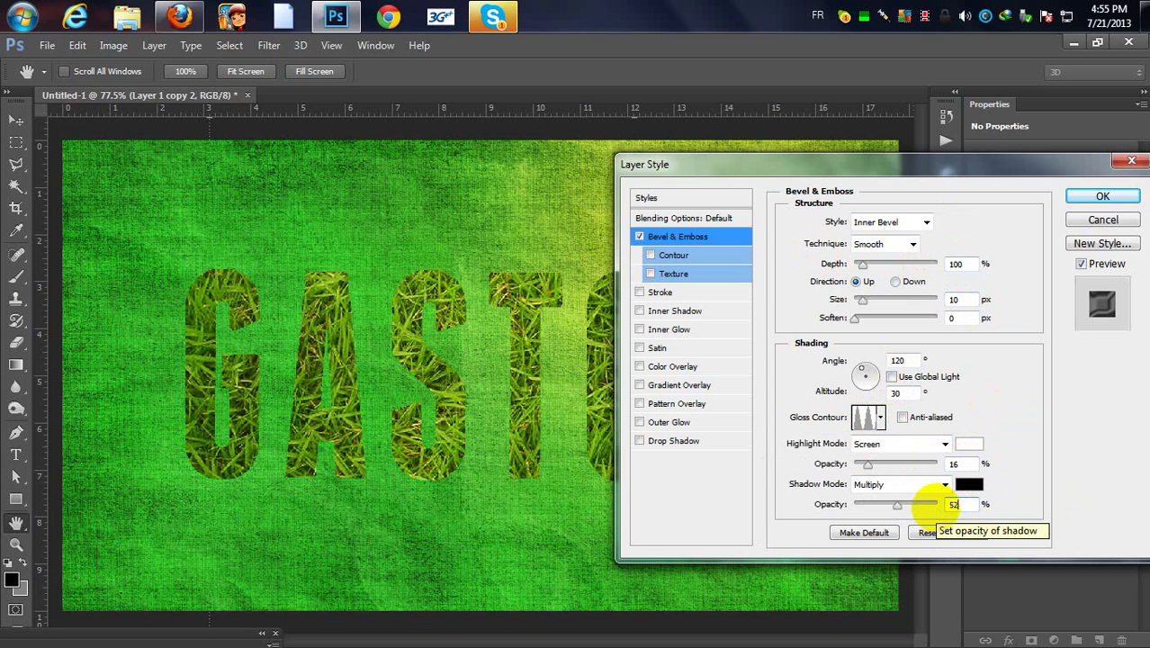
pyautogui.write('5')
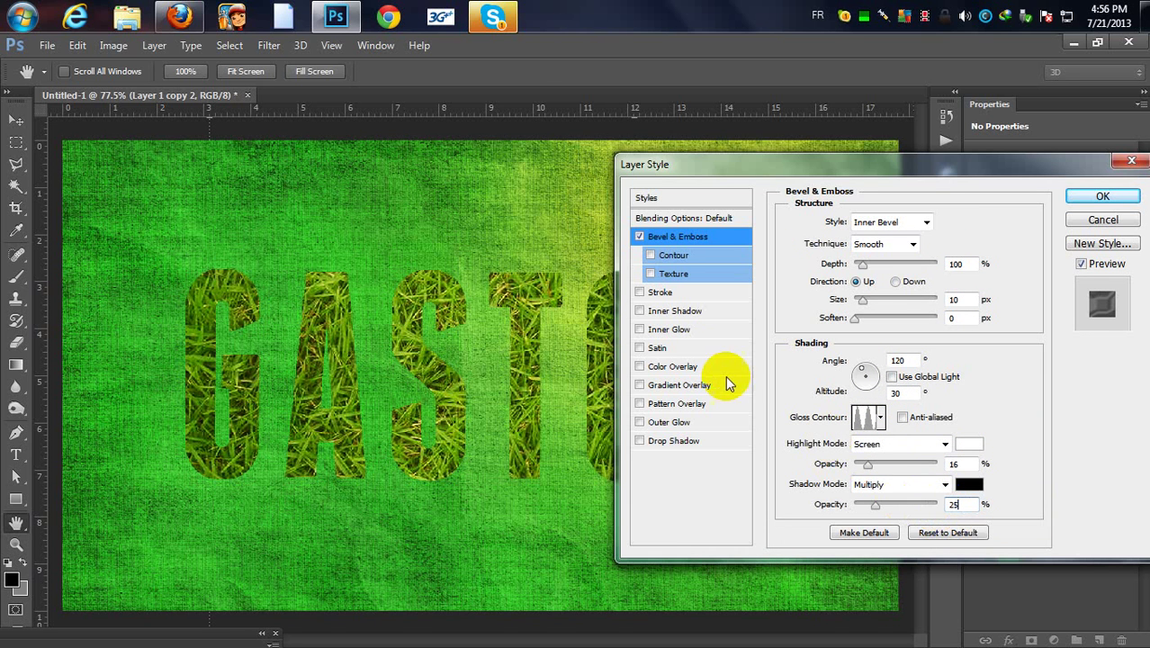
# Add a Satin effect in Screen blend mode, coloured green 148f08 sampled from the background image.
pyautogui.click(710, 345)
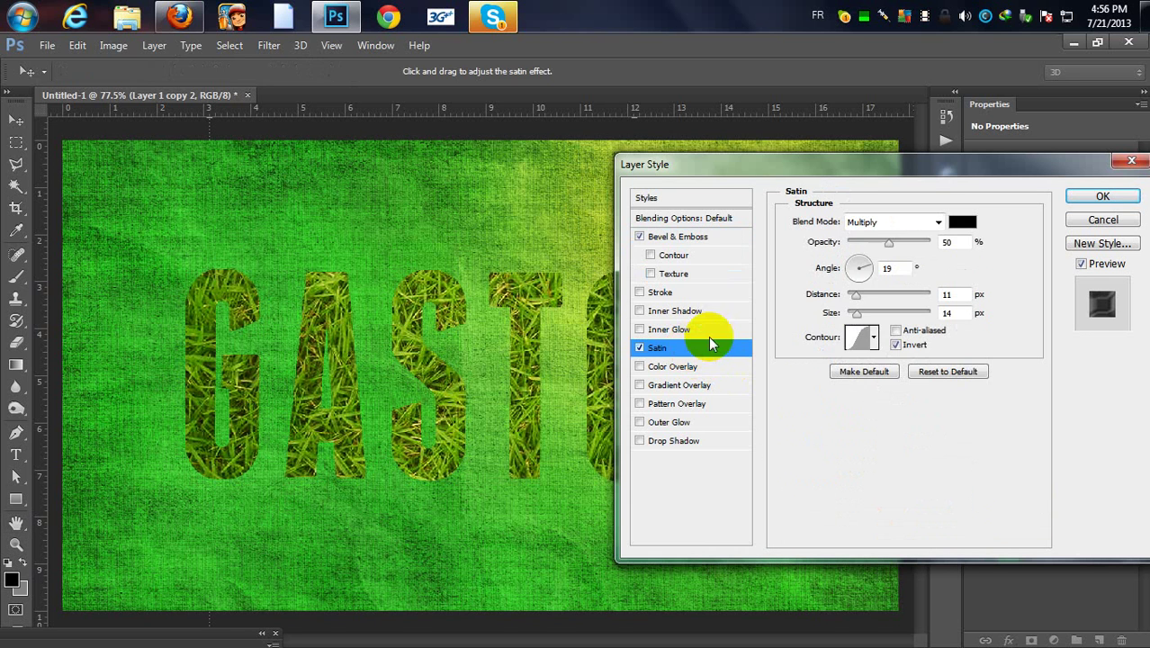
pyautogui.click(913, 222)
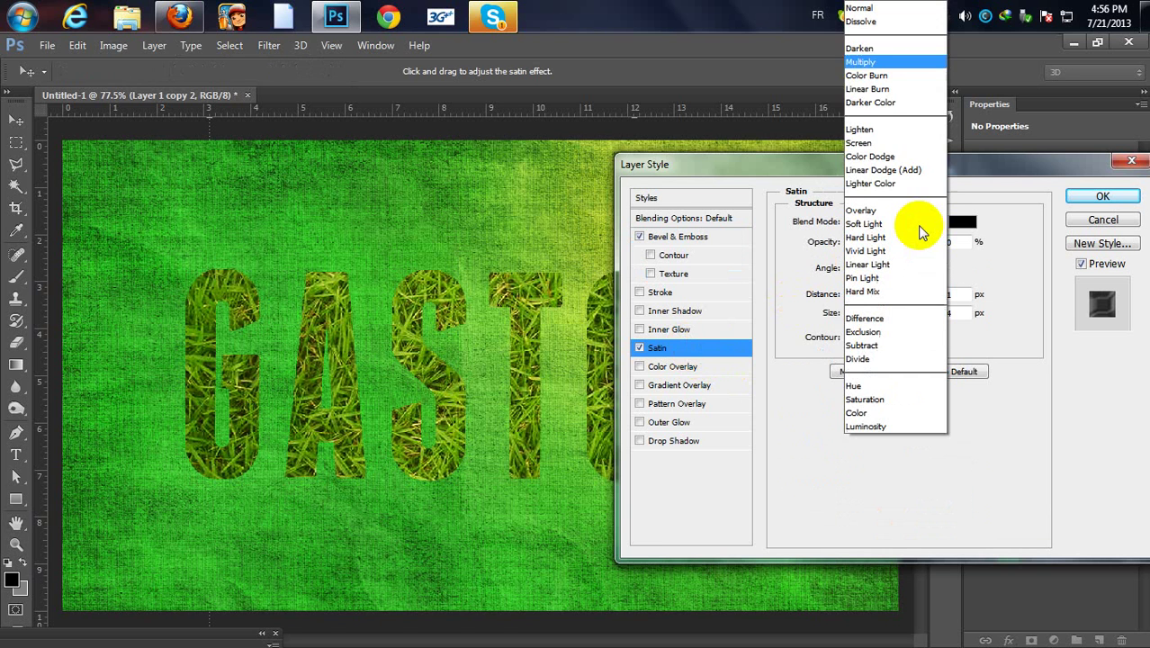
pyautogui.click(891, 143)
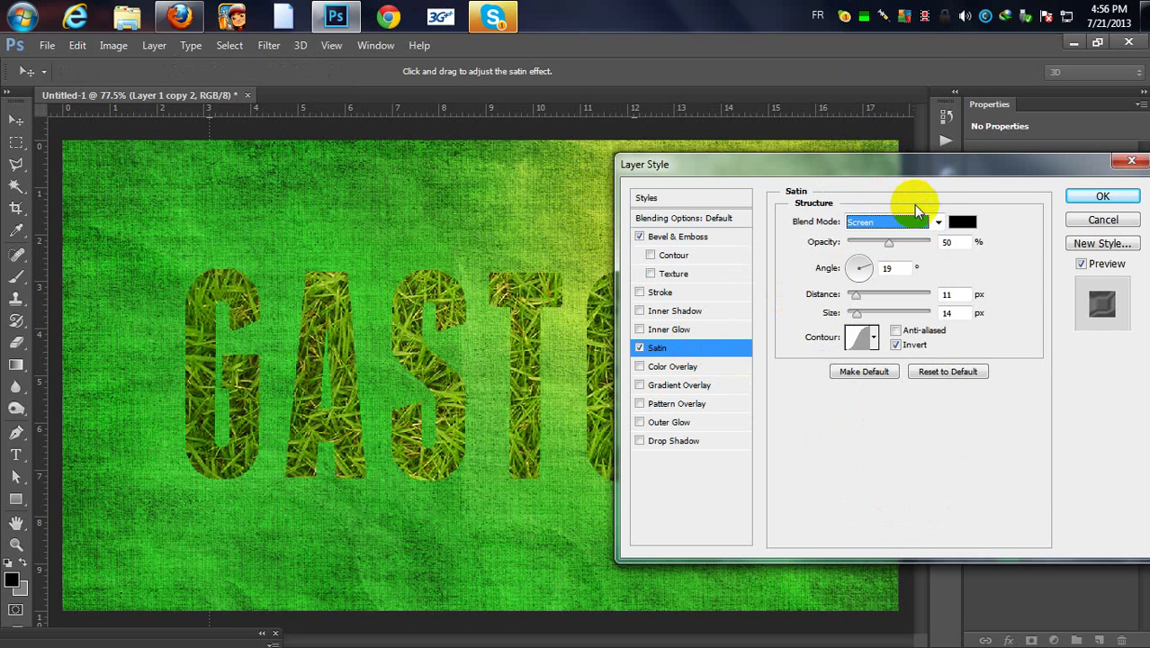
pyautogui.click(970, 223)
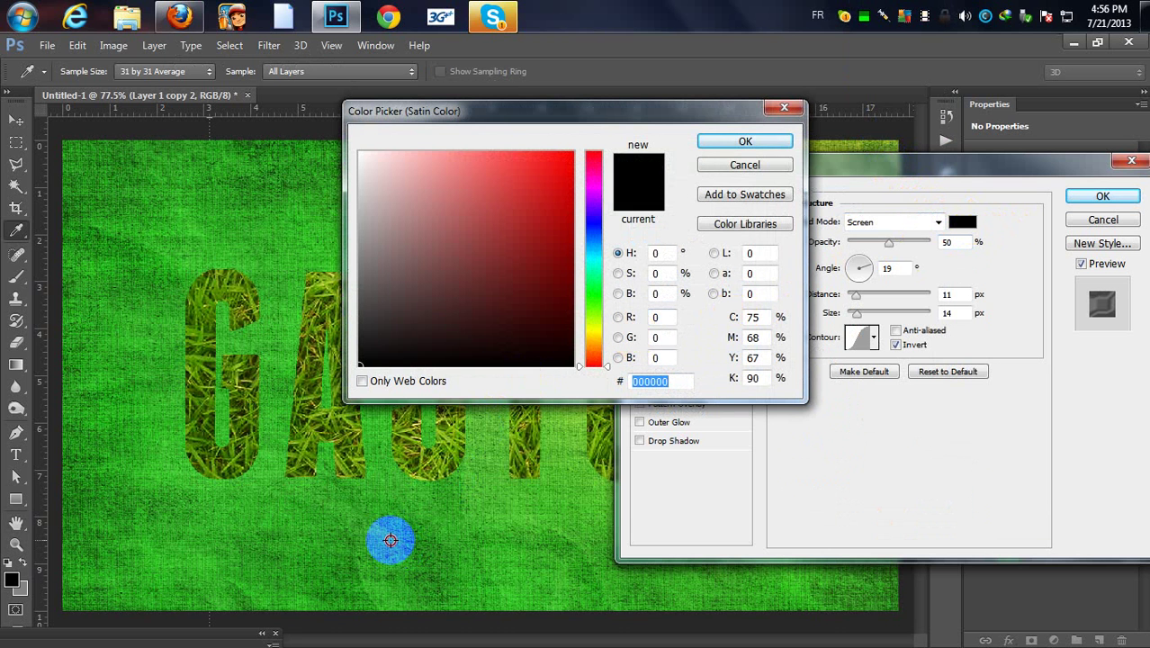
pyautogui.click(390, 540)
pyautogui.click(560, 254)
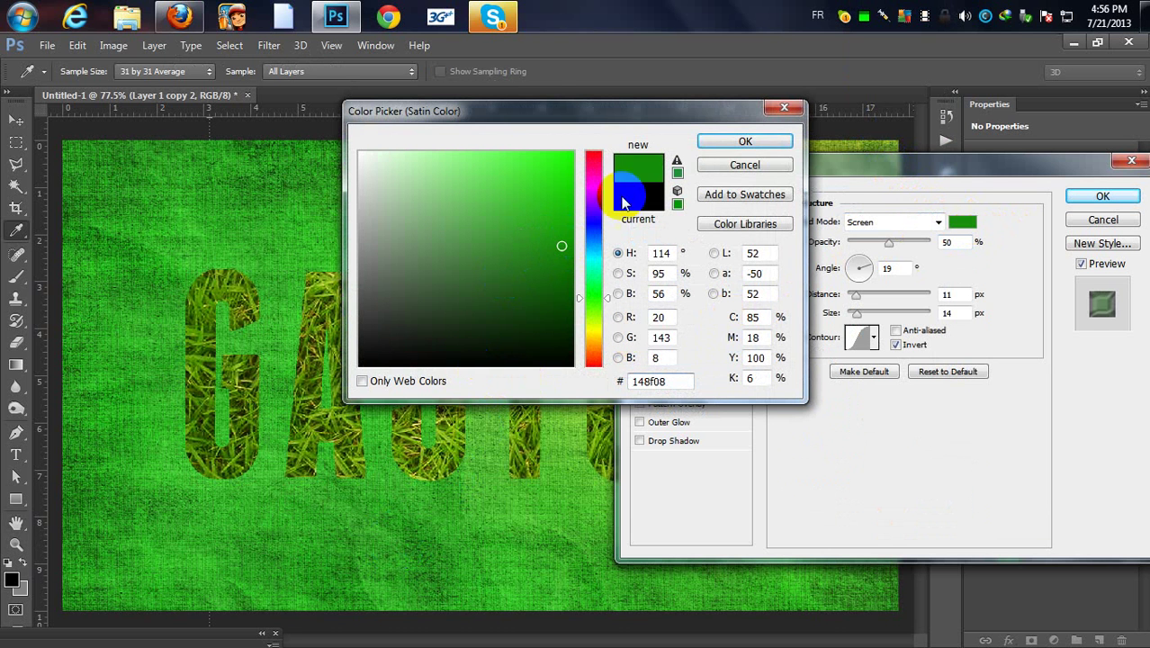
pyautogui.click(745, 141)
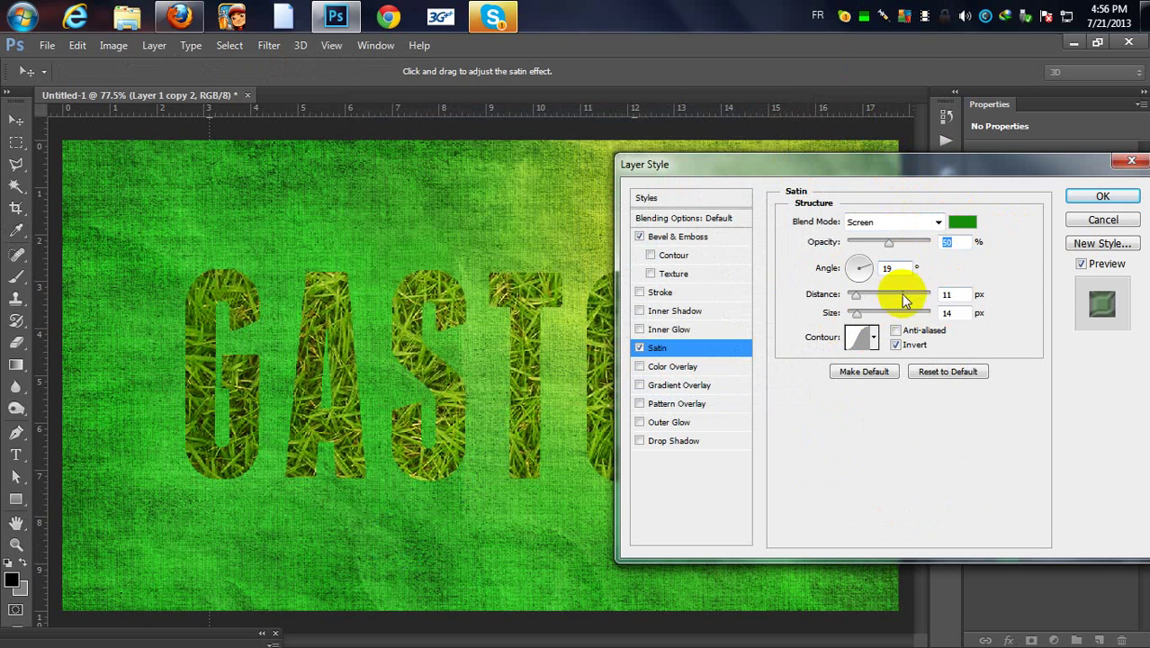
# Set the satin opacity to 13%, choose the second contour in the preset grid's third row, and apply the layer style.
pyautogui.click(963, 241)
pyautogui.write('3')
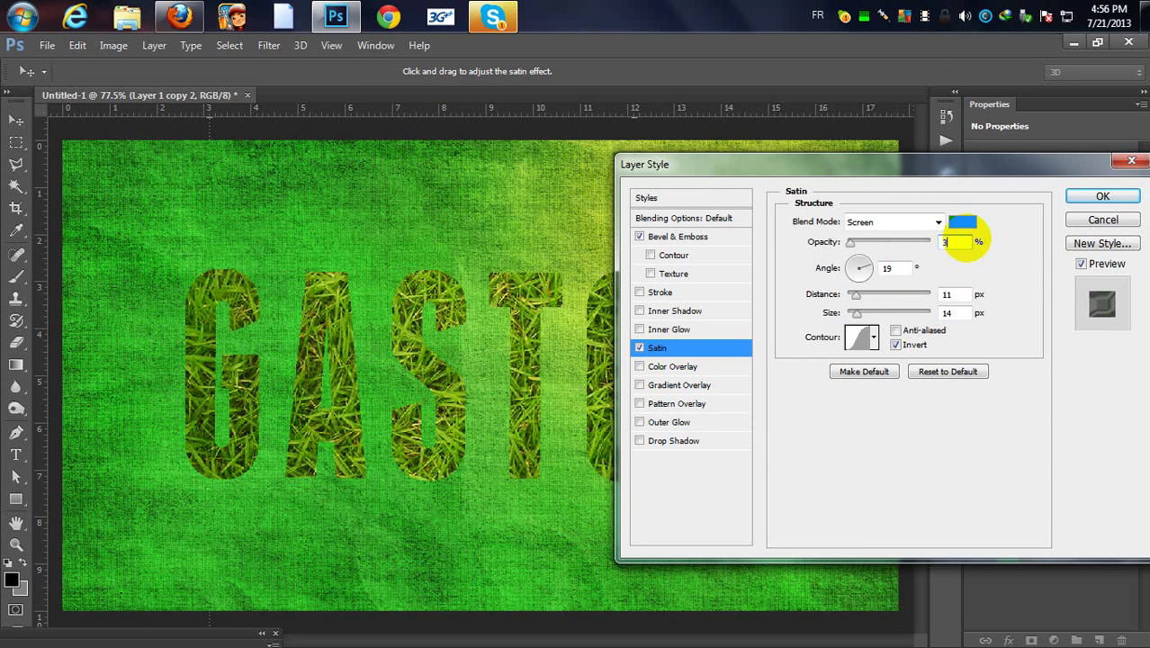
pyautogui.write('4')
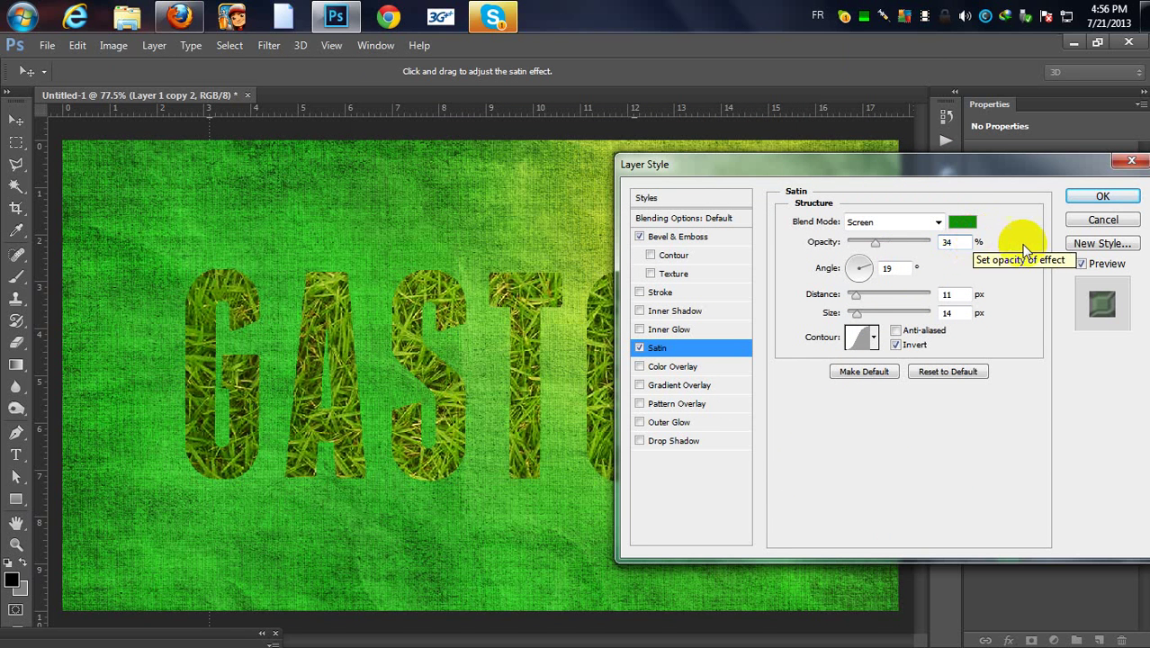
pyautogui.doubleClick(950, 242)
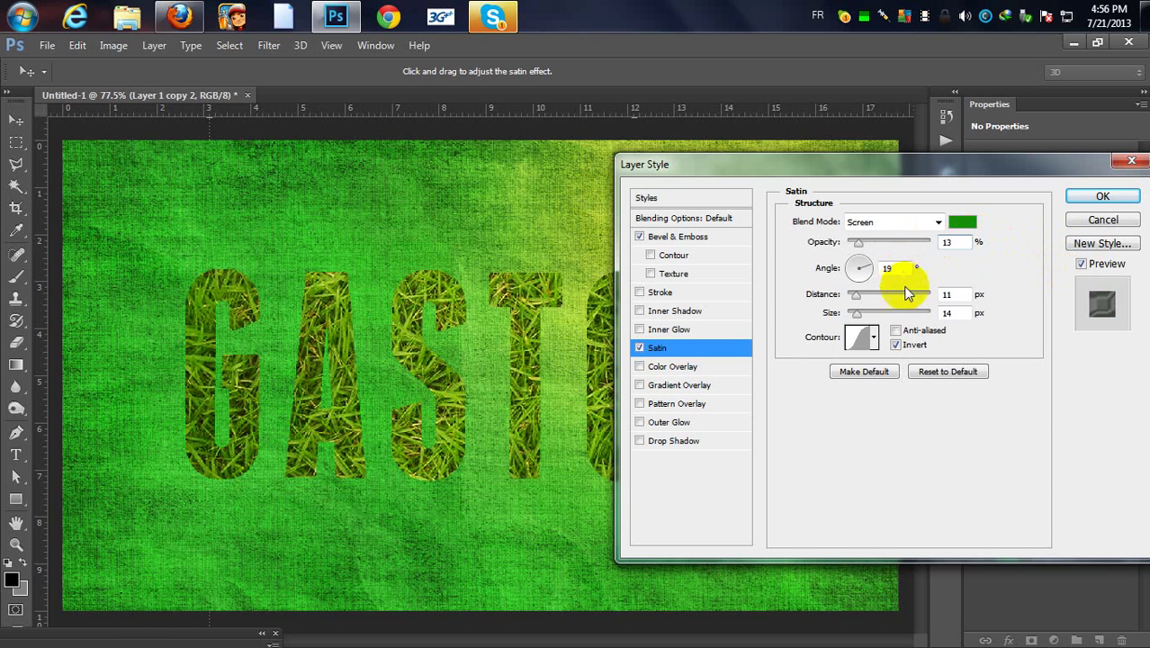
pyautogui.click(874, 338)
pyautogui.click(804, 426)
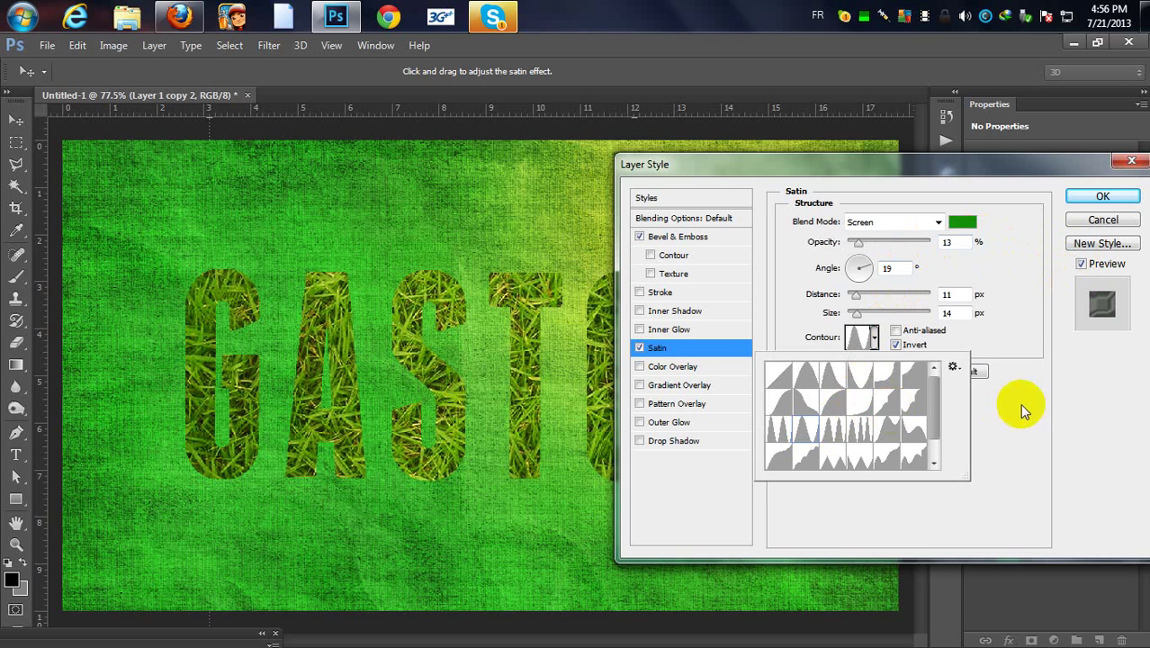
pyautogui.click(1020, 403)
pyautogui.click(1083, 199)
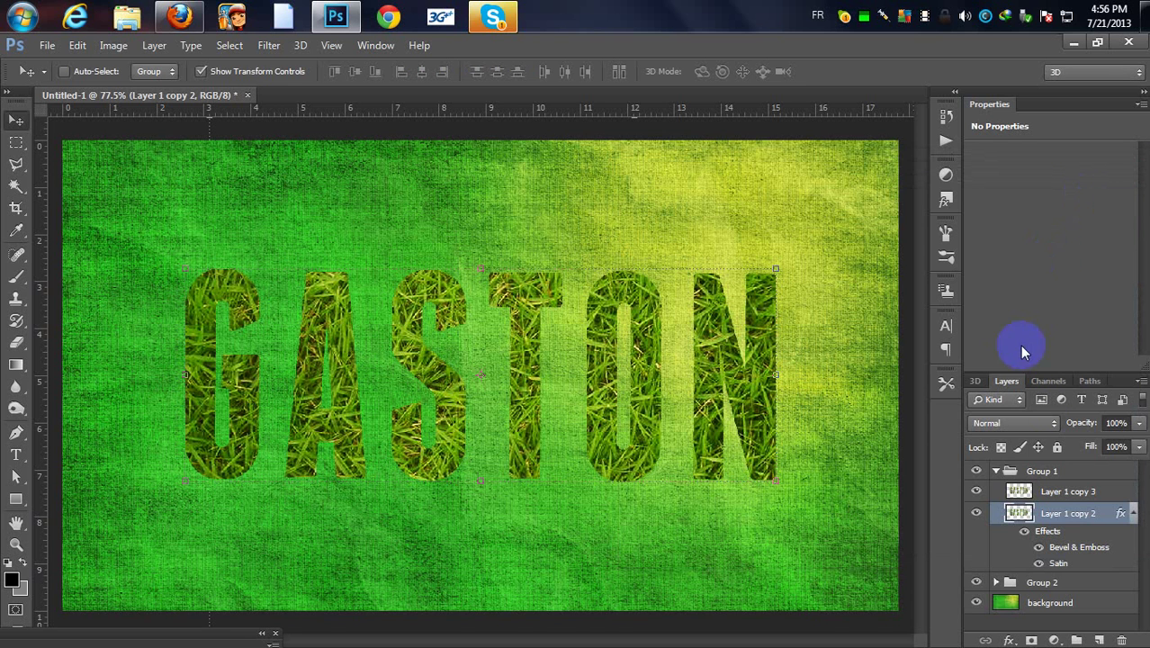
# Add a Drop Shadow effect to Layer 1 copy 3, keeping the Multiply blend mode.
pyautogui.doubleClick(1112, 493)
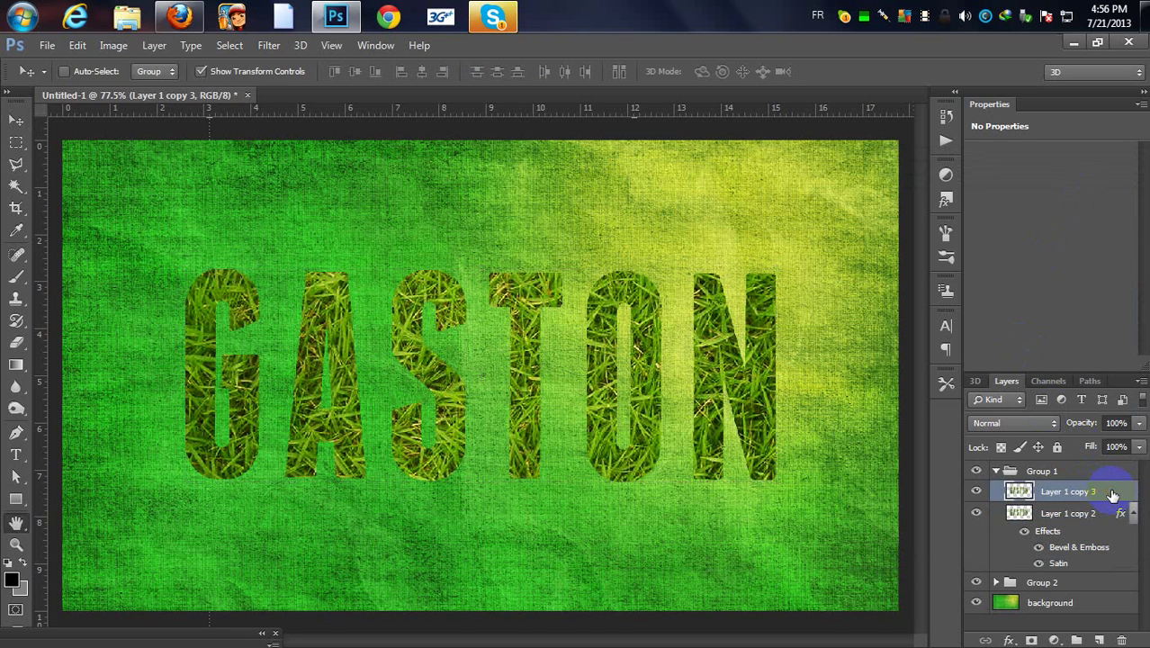
pyautogui.moveTo(834, 174); pyautogui.dragTo(763, 205)
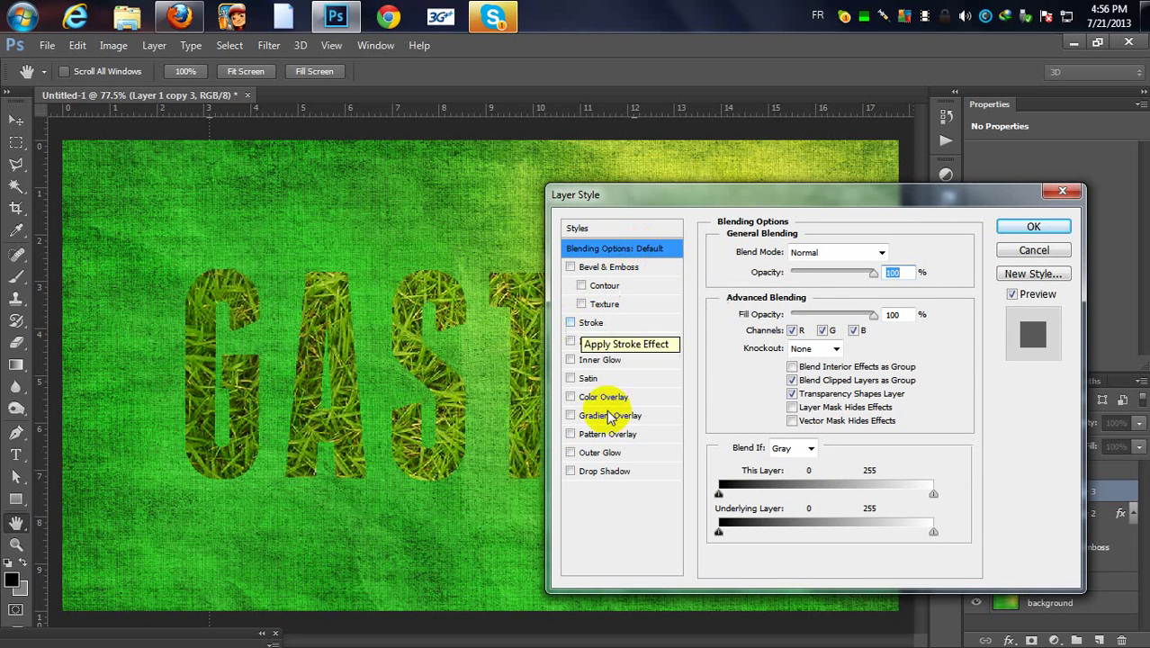
pyautogui.click(608, 471)
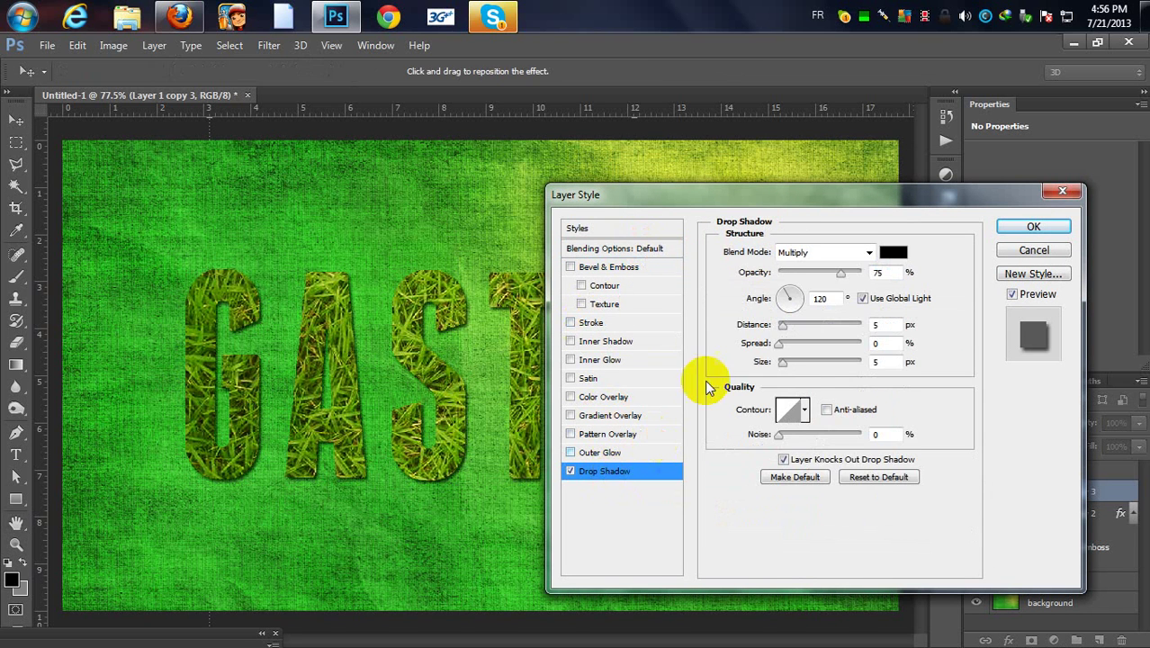
pyautogui.click(852, 262)
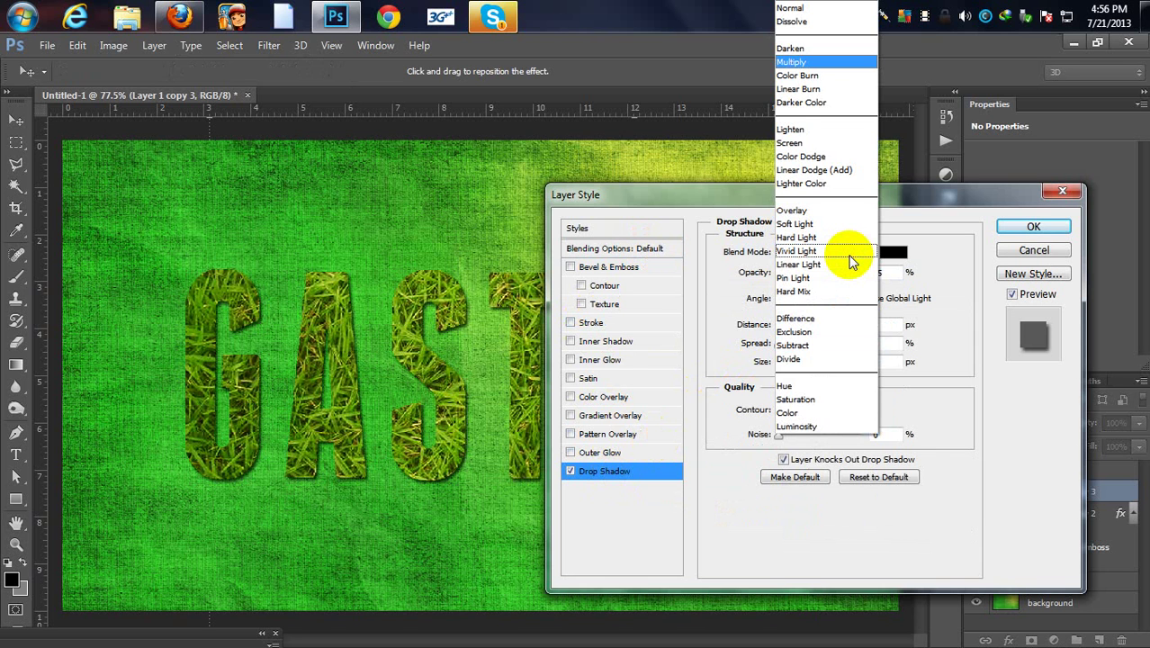
pyautogui.click(933, 270)
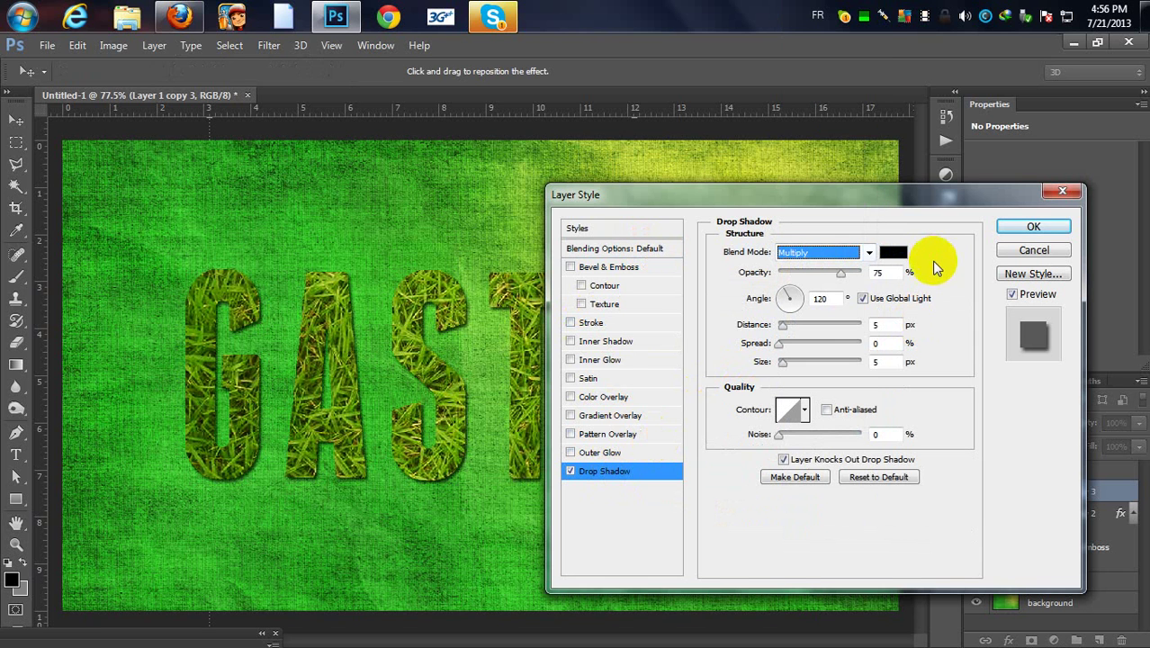
# Set the drop shadow to distance 2 px, size 1 px and opacity 34%, with global light turned off.
pyautogui.click(881, 324)
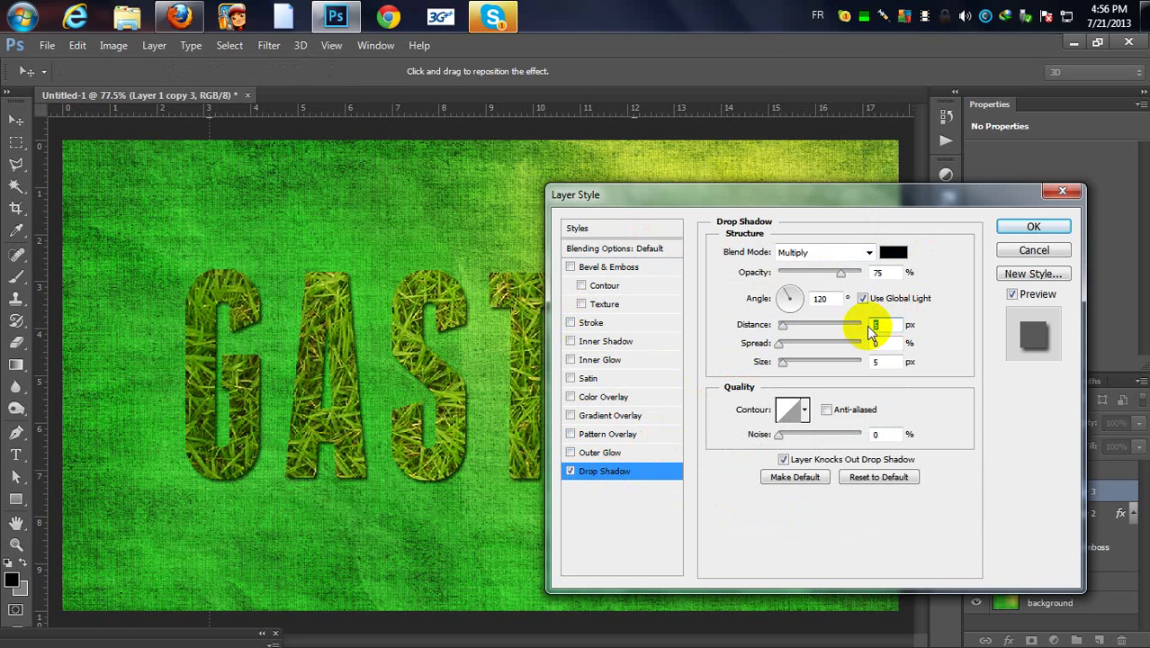
pyautogui.write('2')
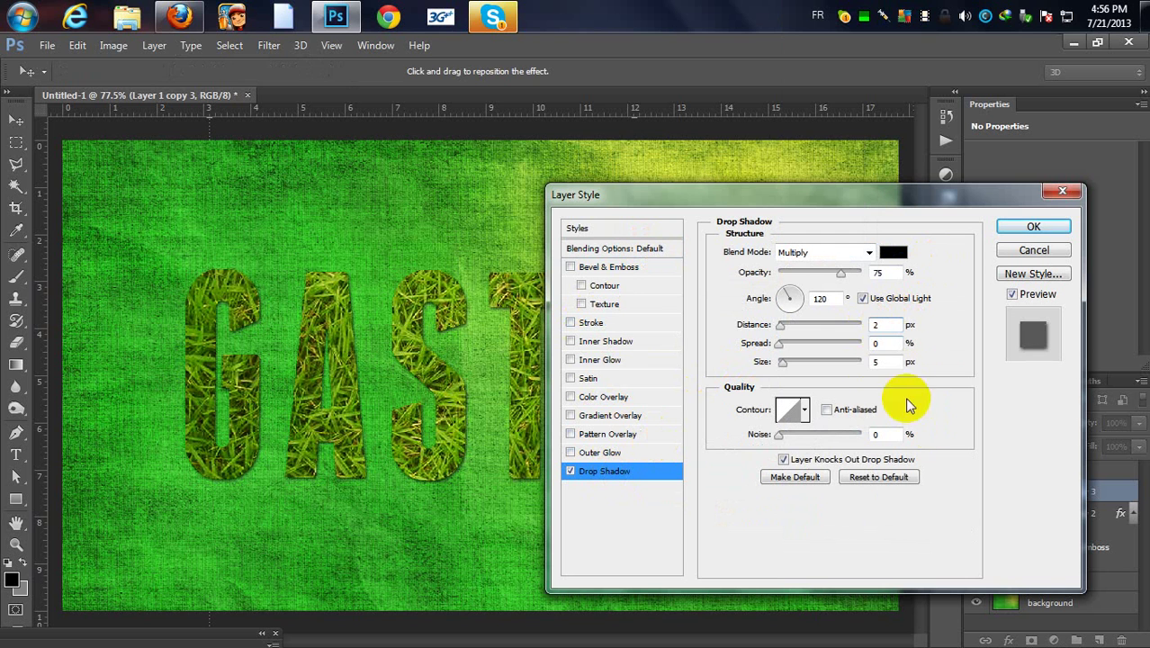
pyautogui.click(875, 361)
pyautogui.write('1')
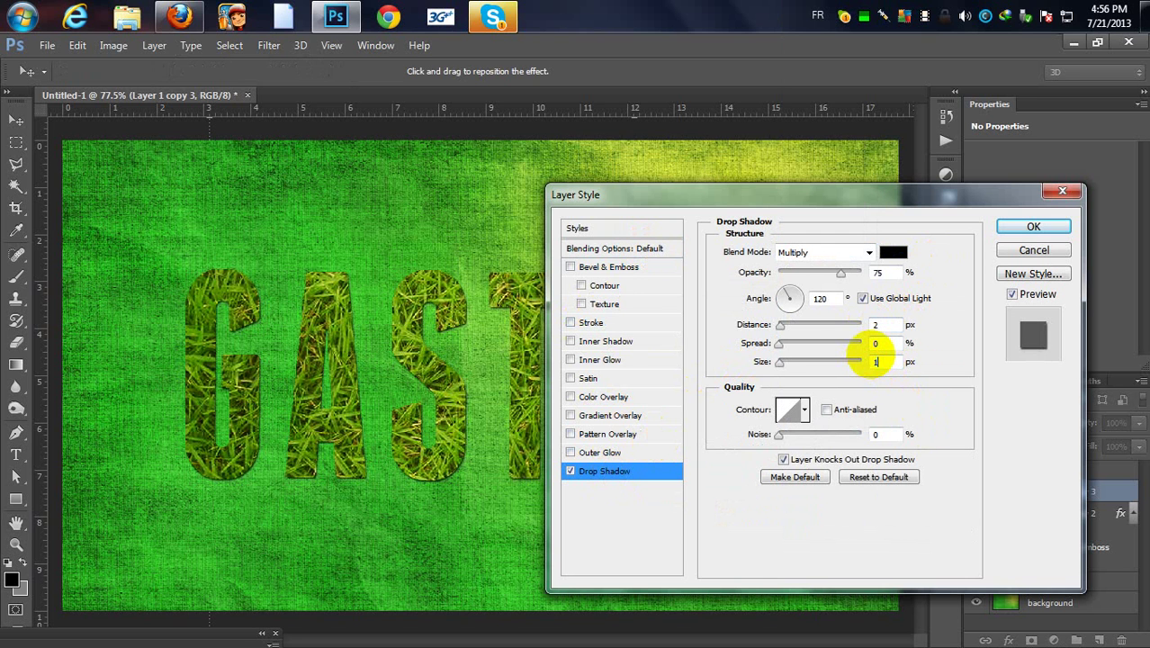
pyautogui.click(874, 272)
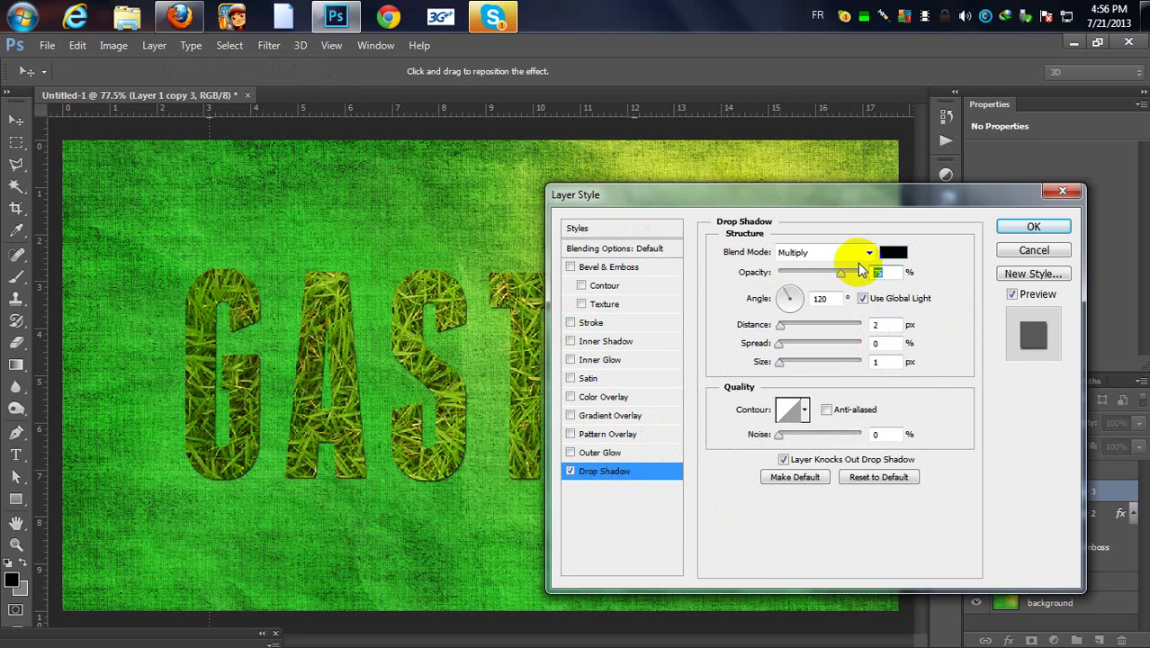
pyautogui.write('34')
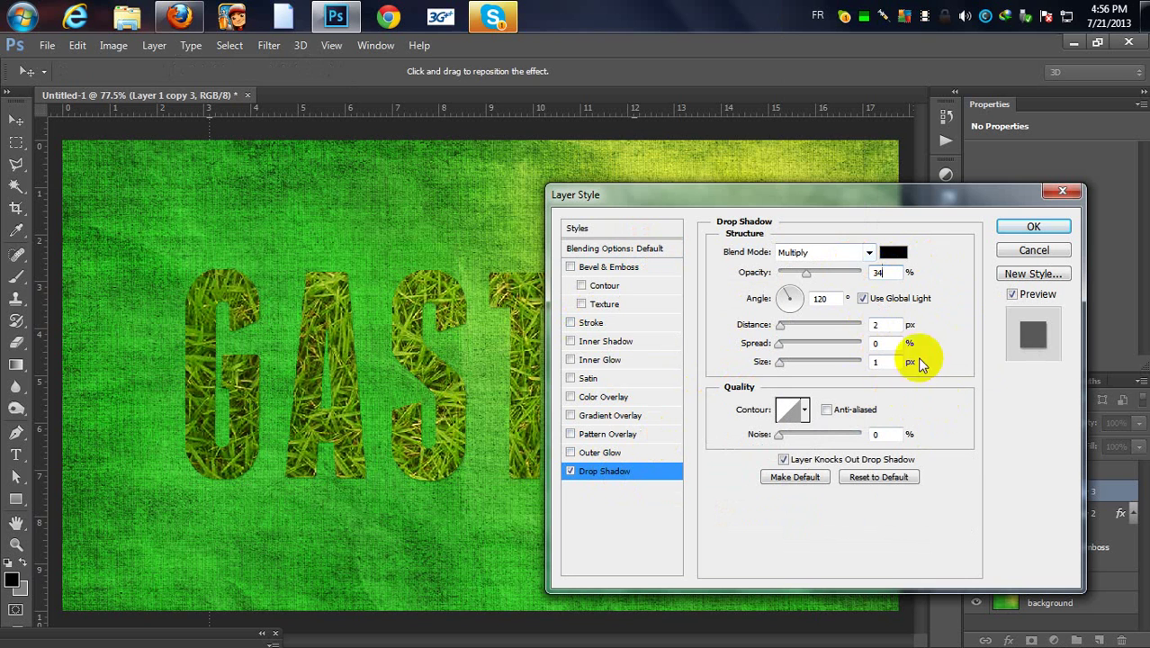
pyautogui.click(861, 299)
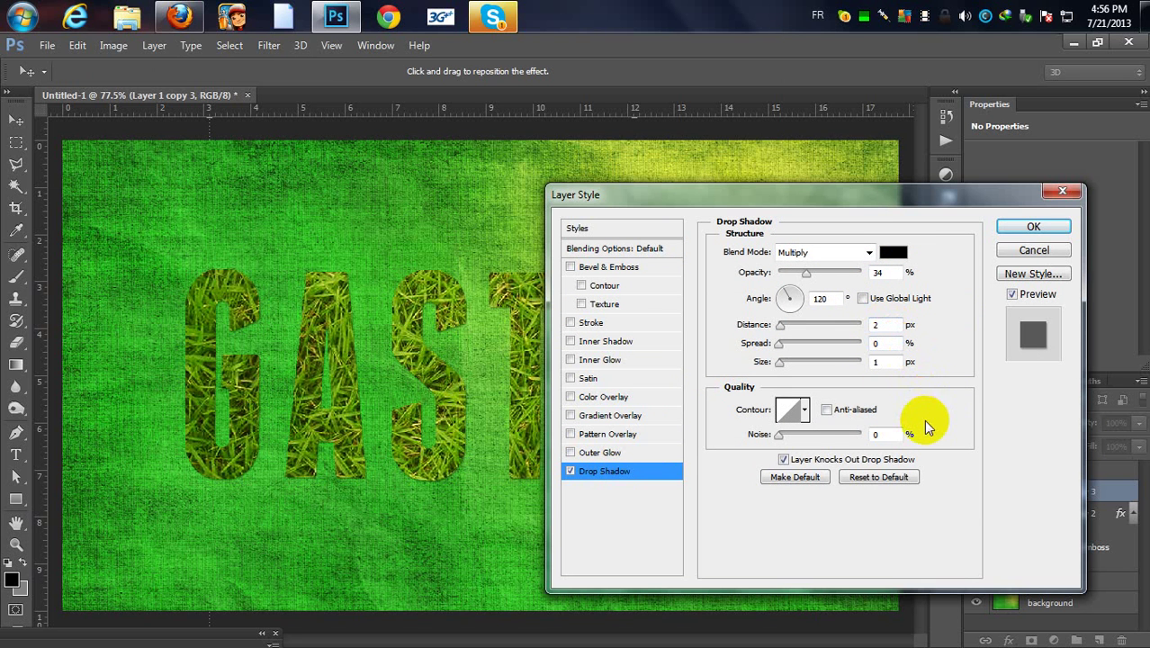
# Add a Bevel & Emboss effect to Layer 1 copy 3 with a size of 1 px.
pyautogui.click(608, 267)
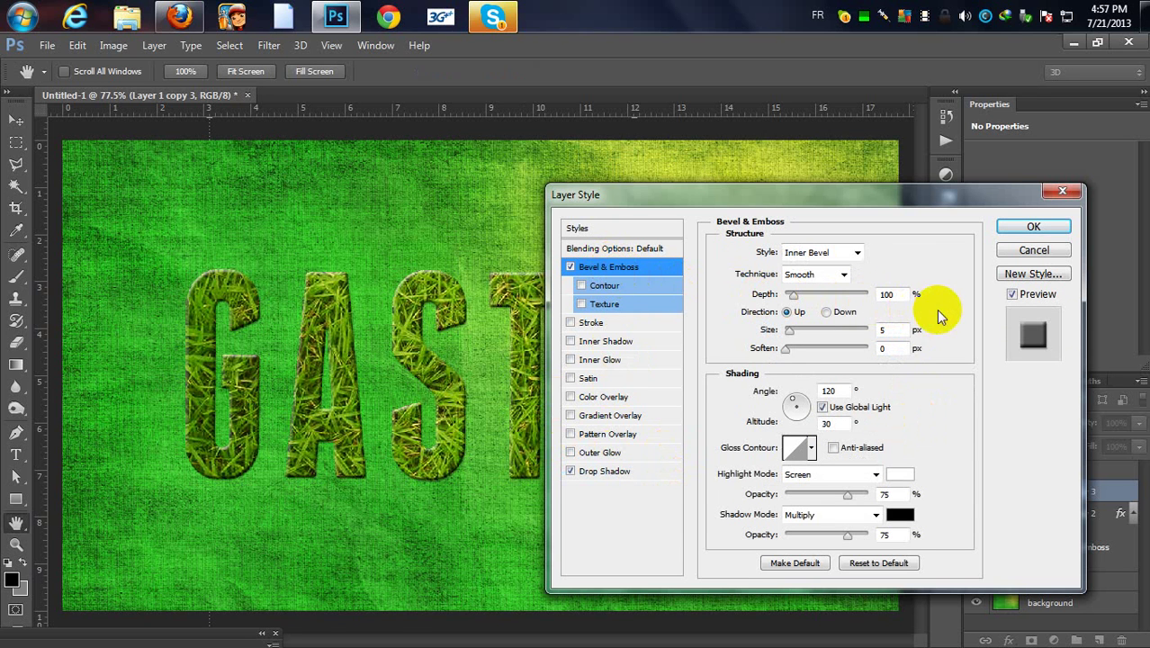
pyautogui.doubleClick(882, 330)
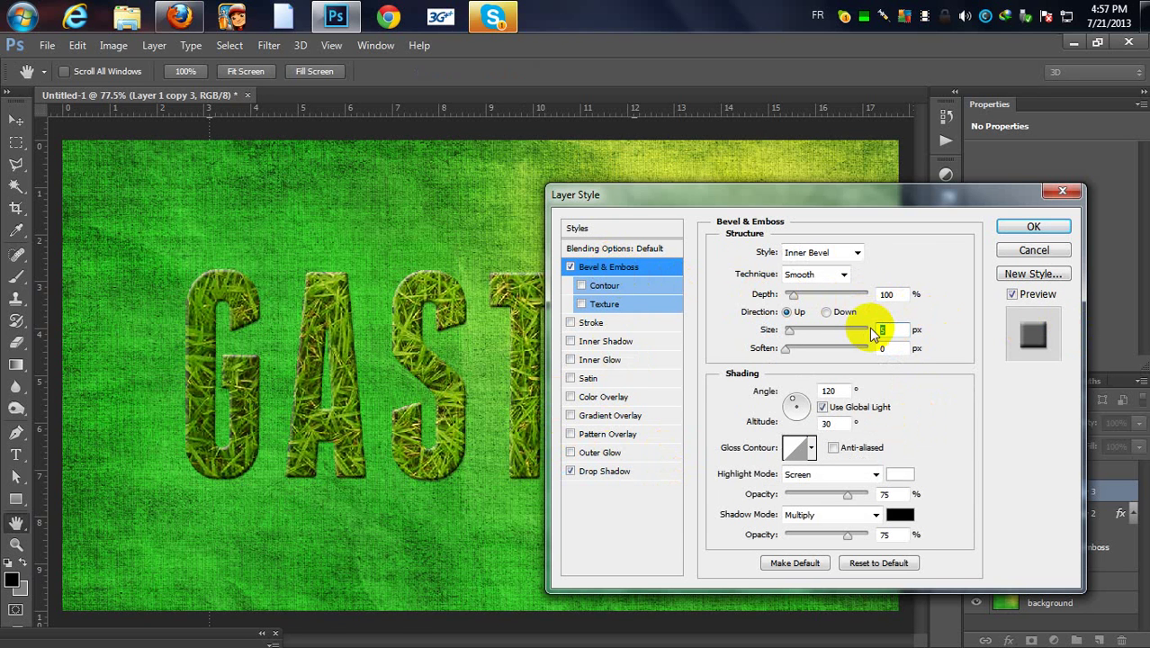
pyautogui.write('1')
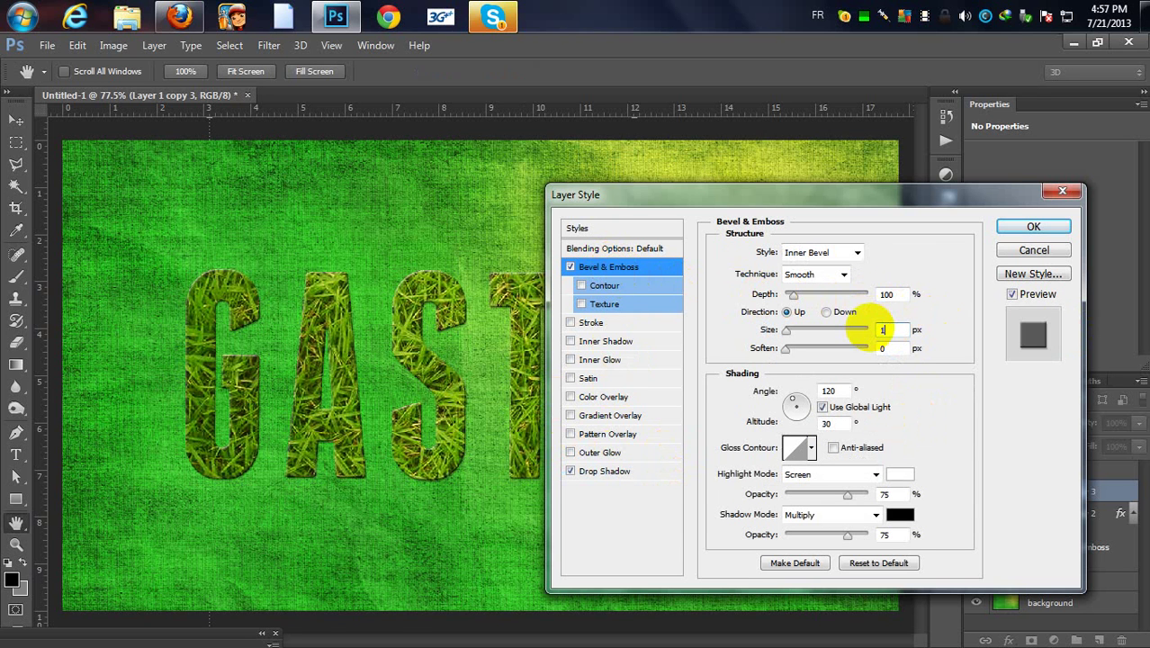
# Set the Bevel & Emboss highlight opacity to 0% and the shadow opacity to 100%.
pyautogui.doubleClick(881, 494)
pyautogui.write('0')
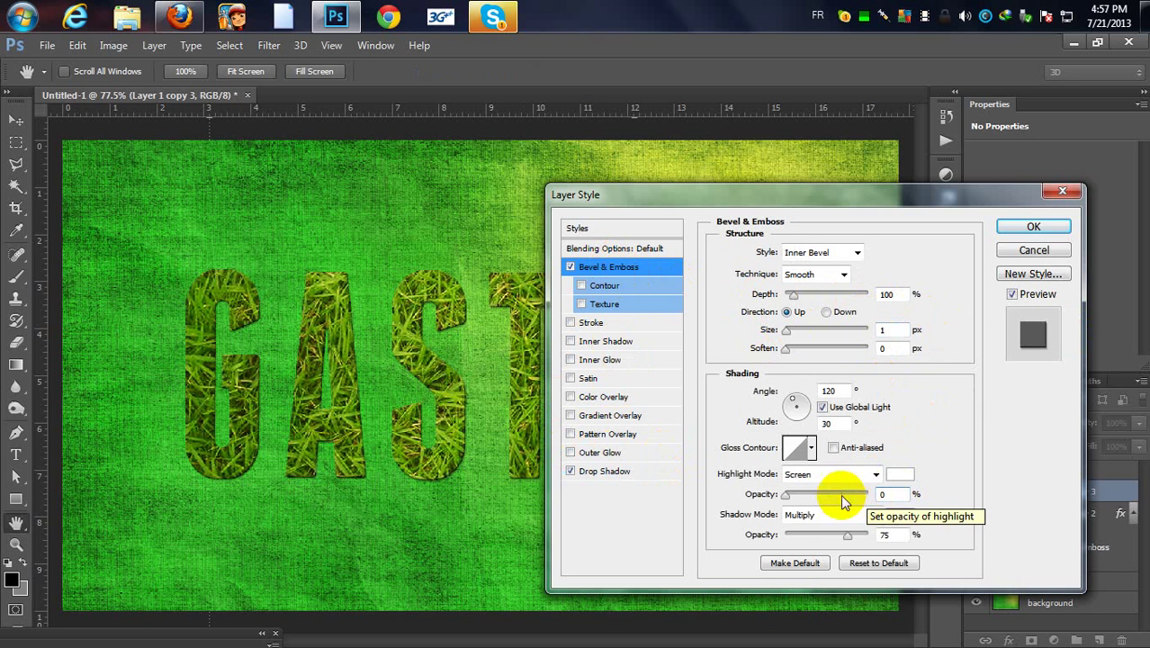
pyautogui.doubleClick(882, 534)
pyautogui.write('100')
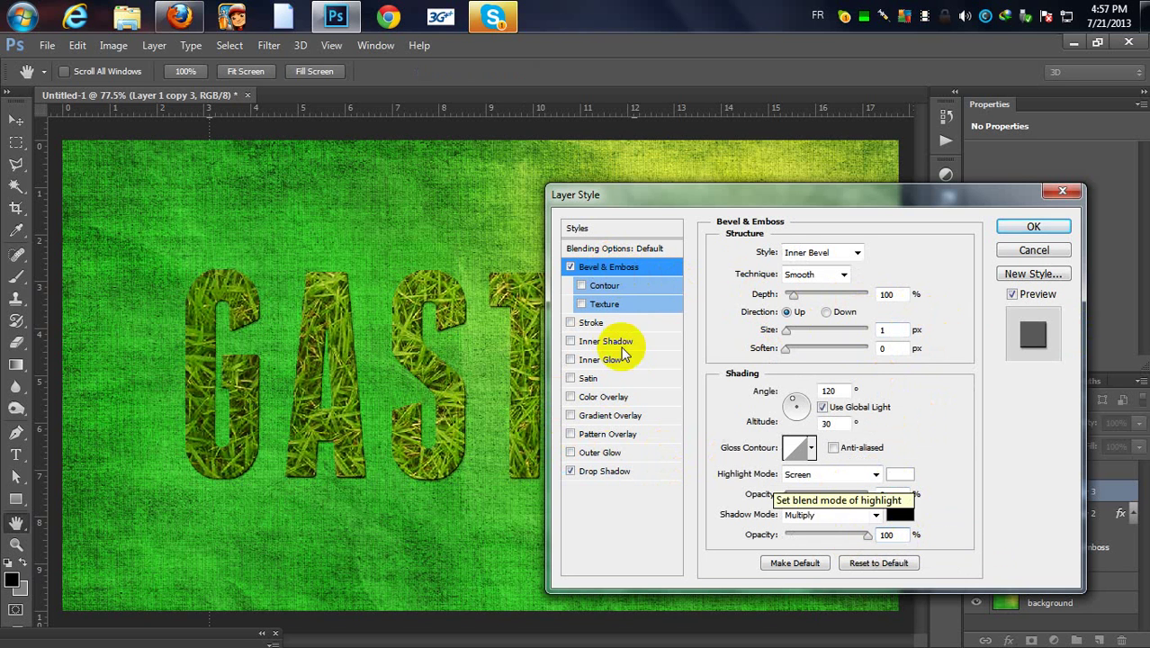
# Set the general blending opacity of Layer 1 copy 3 to 50% and apply the layer style.
pyautogui.click(634, 249)
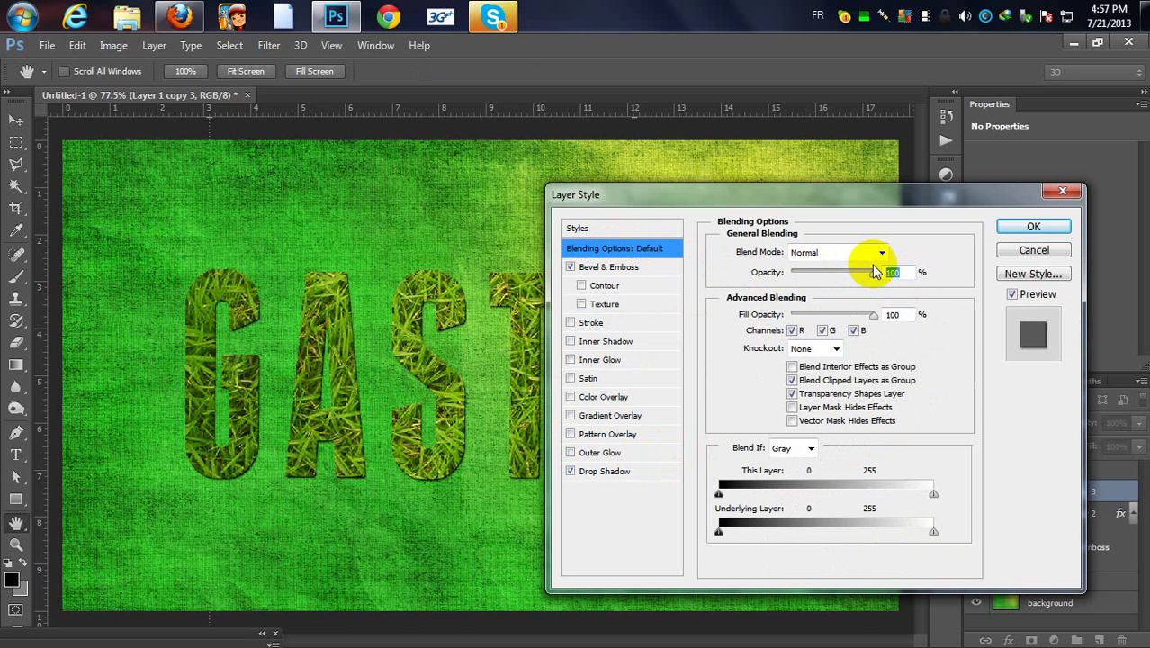
pyautogui.write('50')
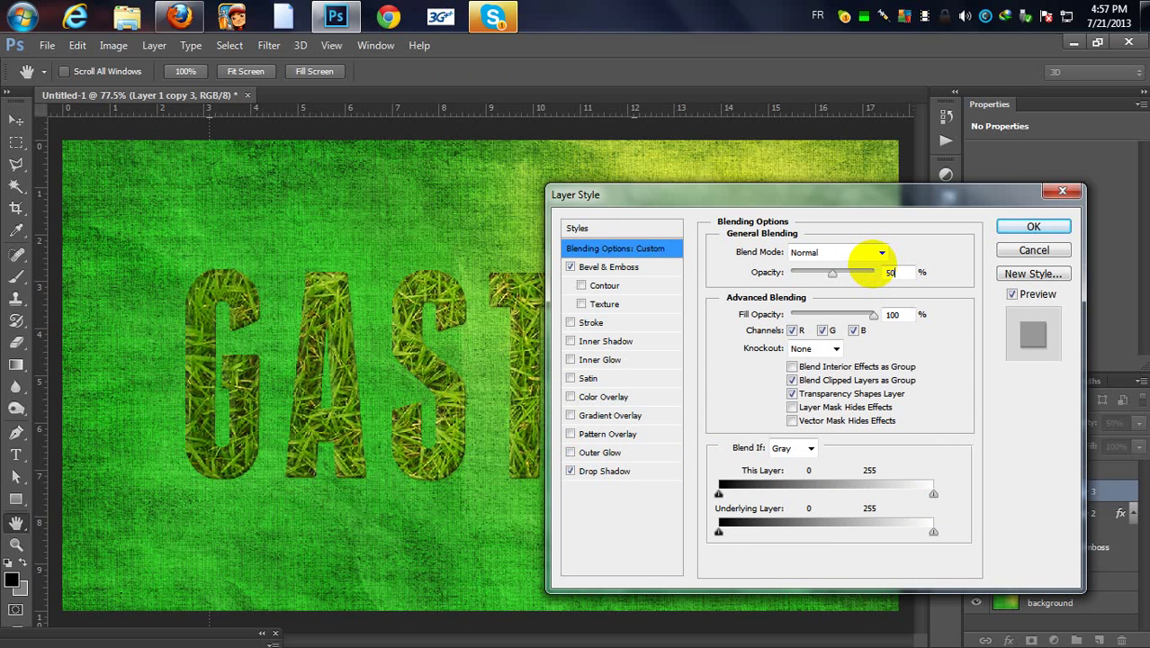
pyautogui.click(1053, 228)
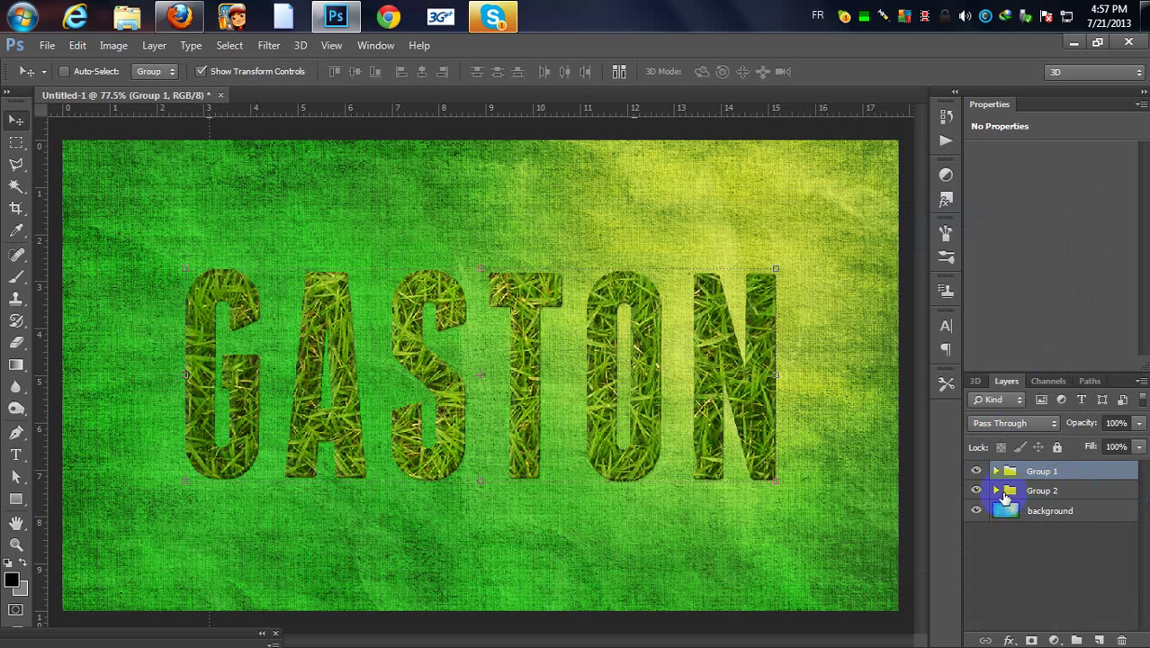
# Load the letter shapes of Layer 1 copy in Group 2 as a selection and fill them with black on that layer.
pyautogui.click(996, 491)
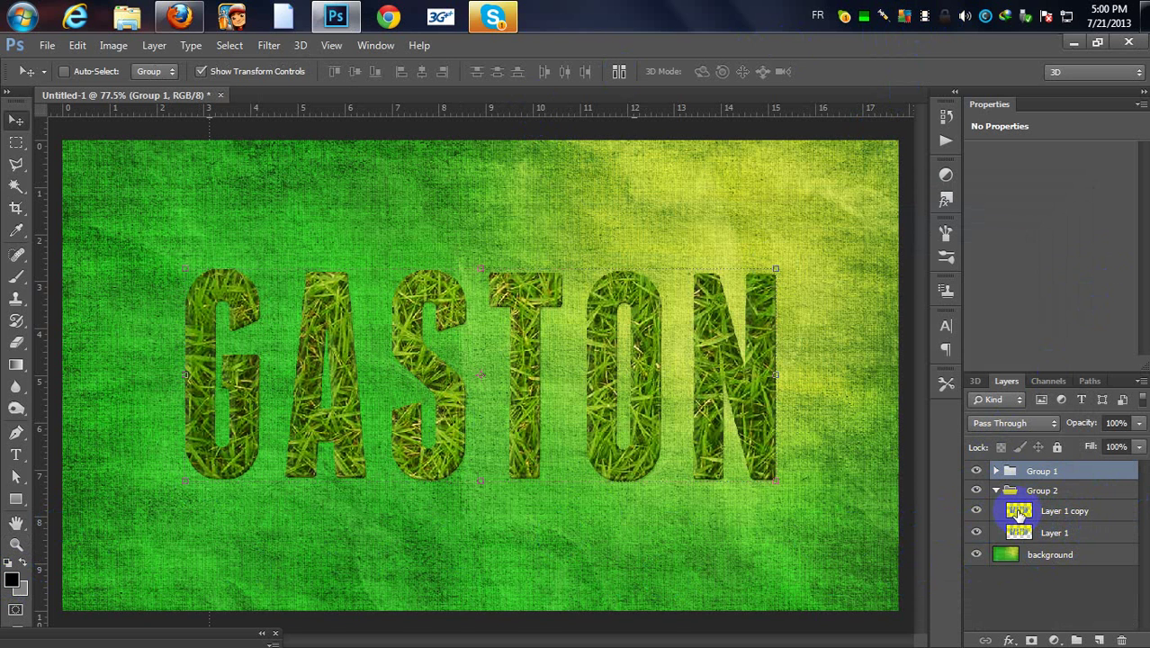
pyautogui.keyDown('ctrl'); pyautogui.click(1017, 512); pyautogui.keyUp('ctrl')
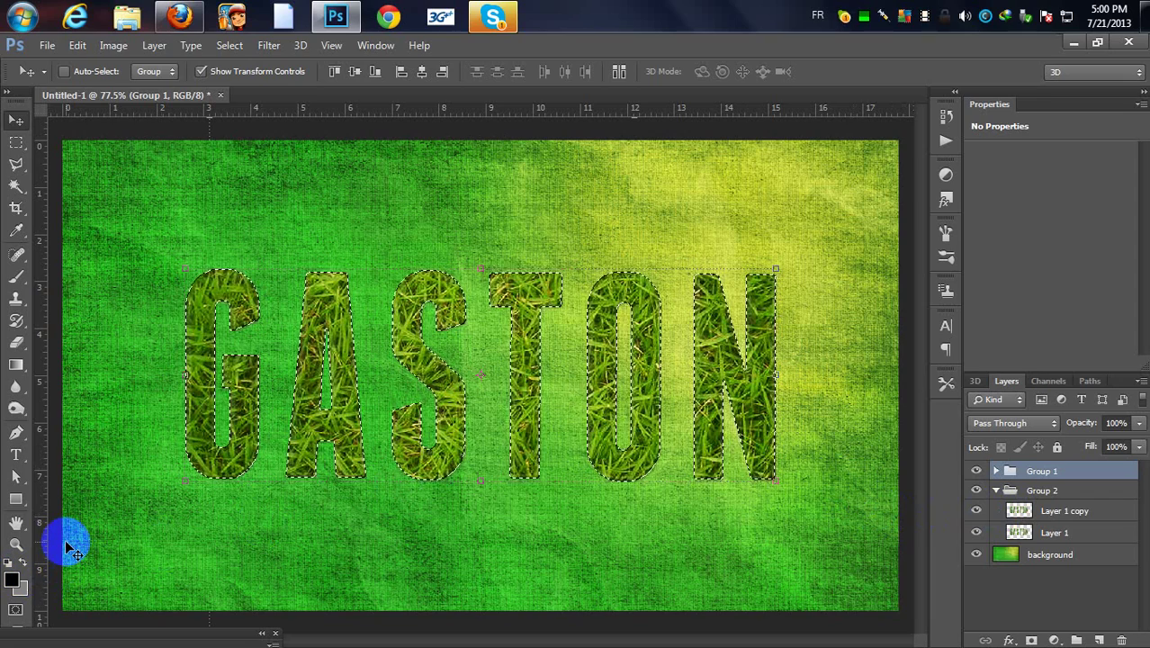
pyautogui.hotkey('alt', 'BackSpace')
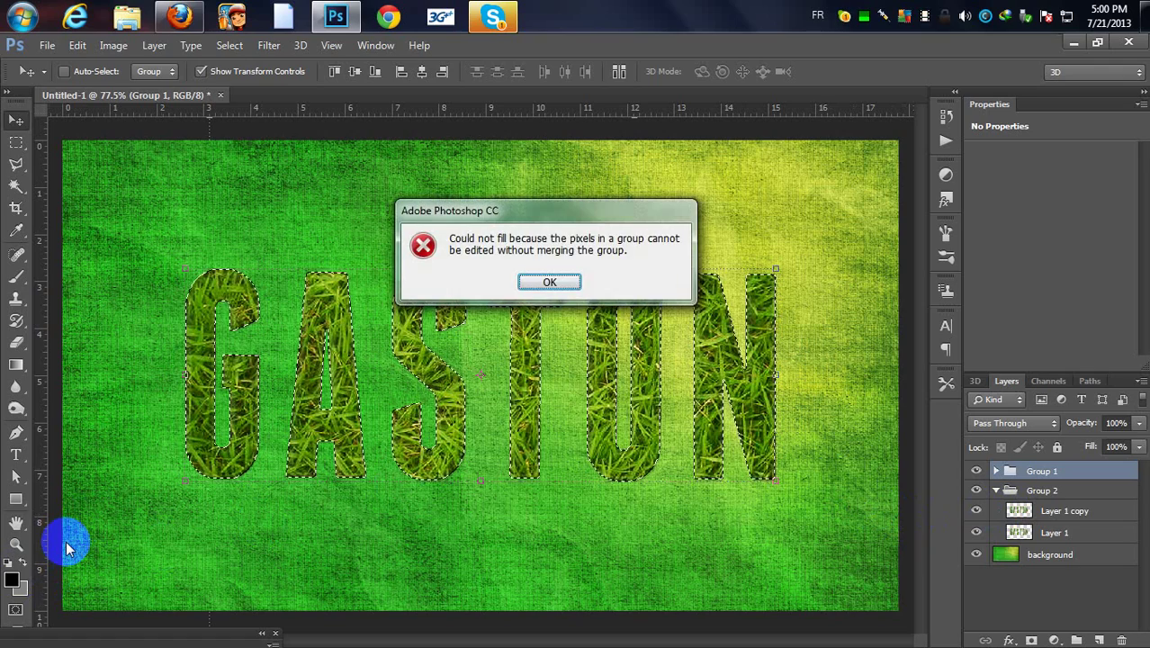
pyautogui.click(548, 281)
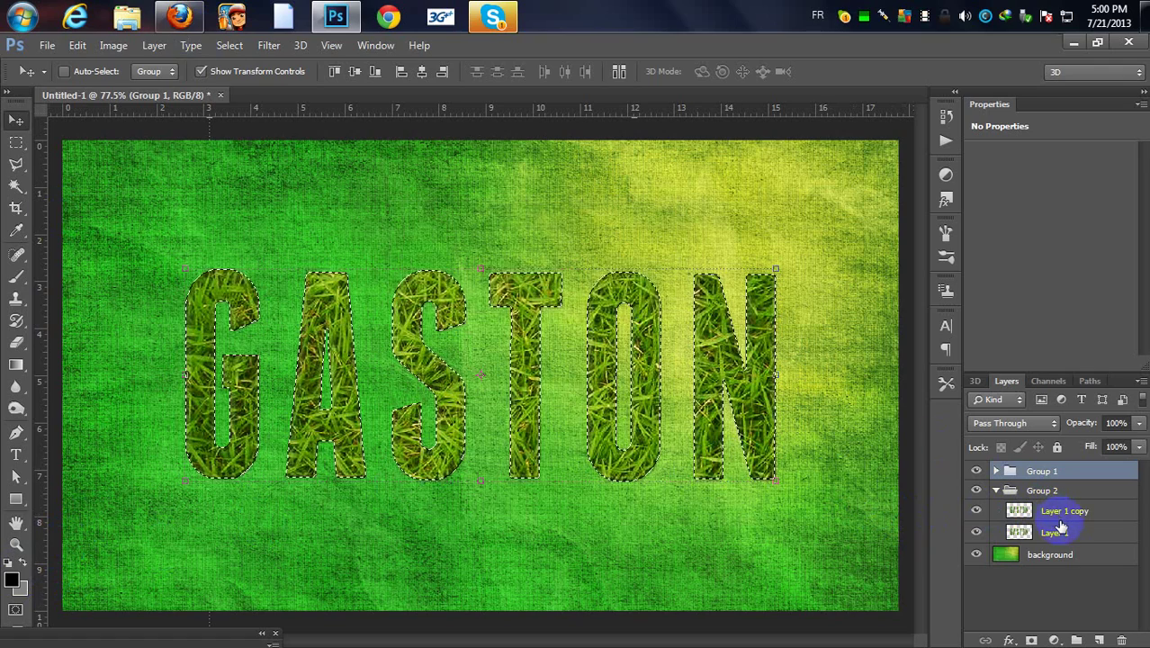
pyautogui.click(1052, 518)
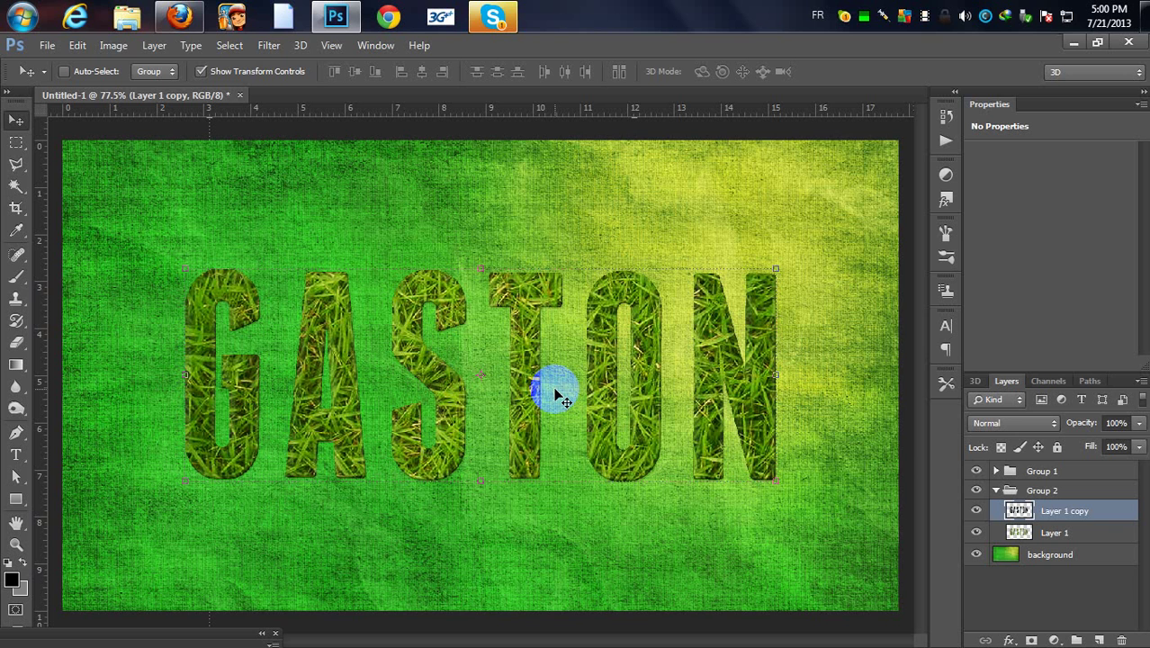
# Shift the black Layer 1 copy a few pixels left and down so it peeks out behind the grass letters.
pyautogui.press('Left')
pyautogui.press('Left')
pyautogui.press('Left')
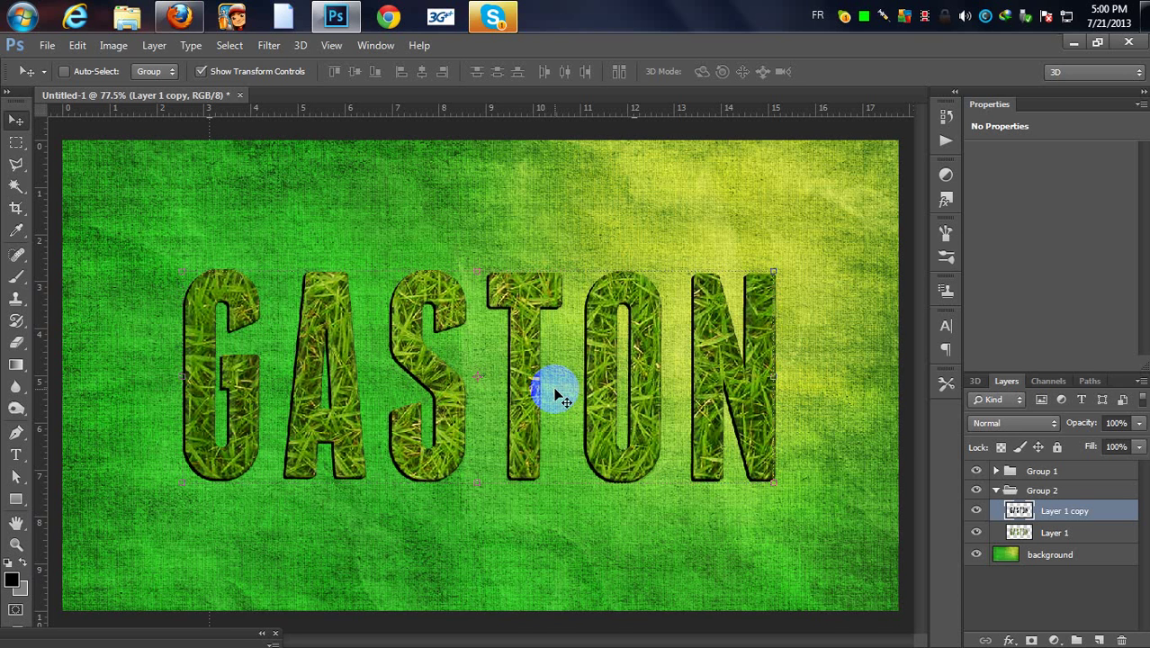
pyautogui.moveTo(560, 397); pyautogui.dragTo(556, 396)
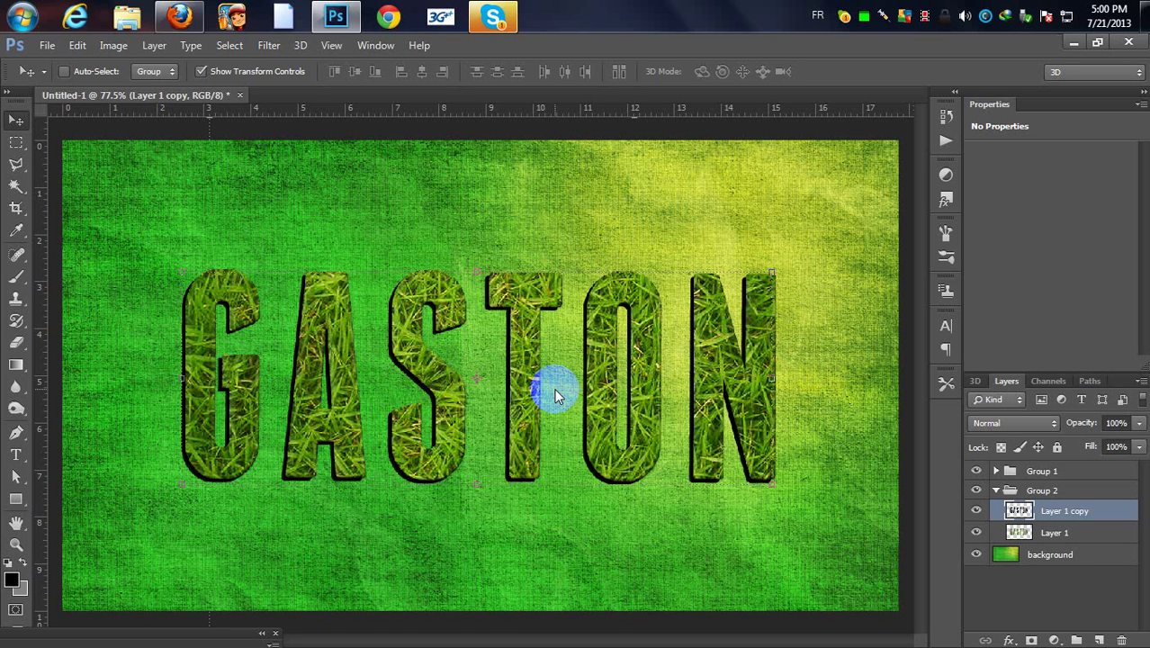
# Apply a Motion Blur to Layer 1 copy with an angle of 45° and a distance of 40 pixels.
pyautogui.click(269, 49)
pyautogui.moveTo(331, 236)
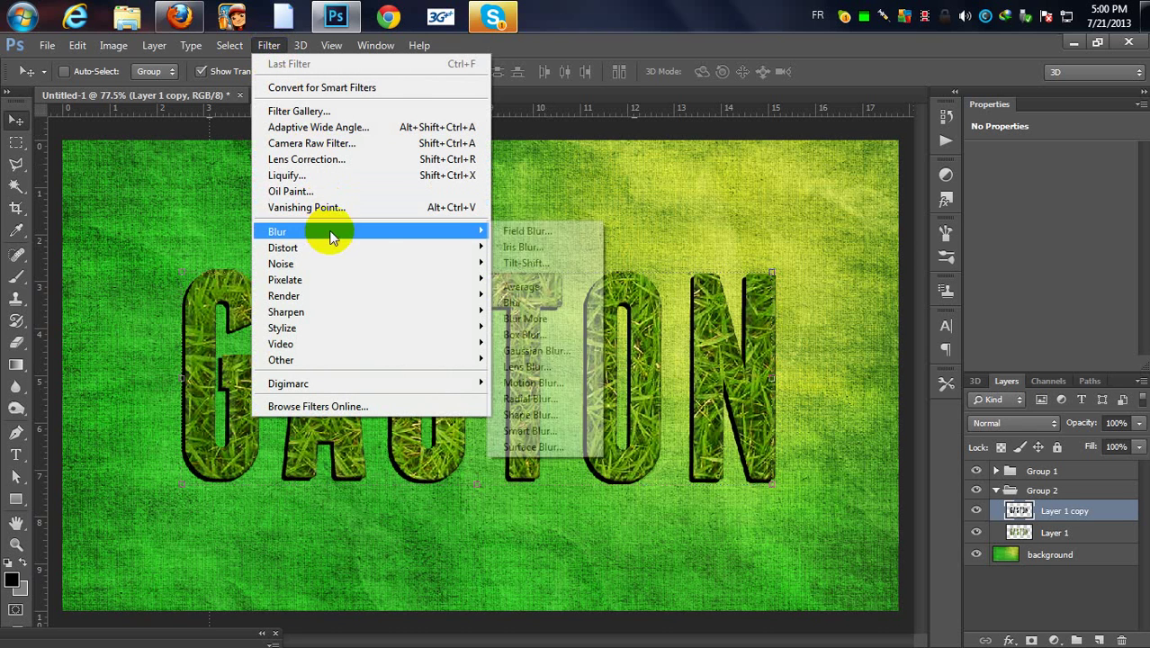
pyautogui.click(544, 385)
pyautogui.moveTo(600, 55); pyautogui.dragTo(690, 133)
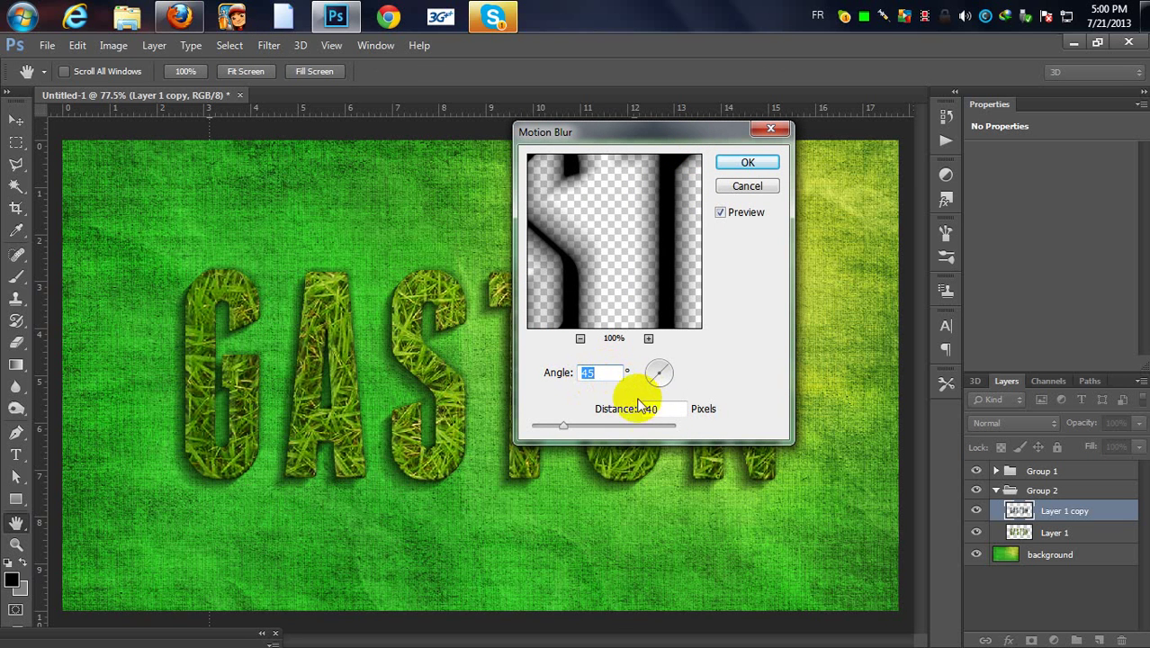
pyautogui.click(739, 162)
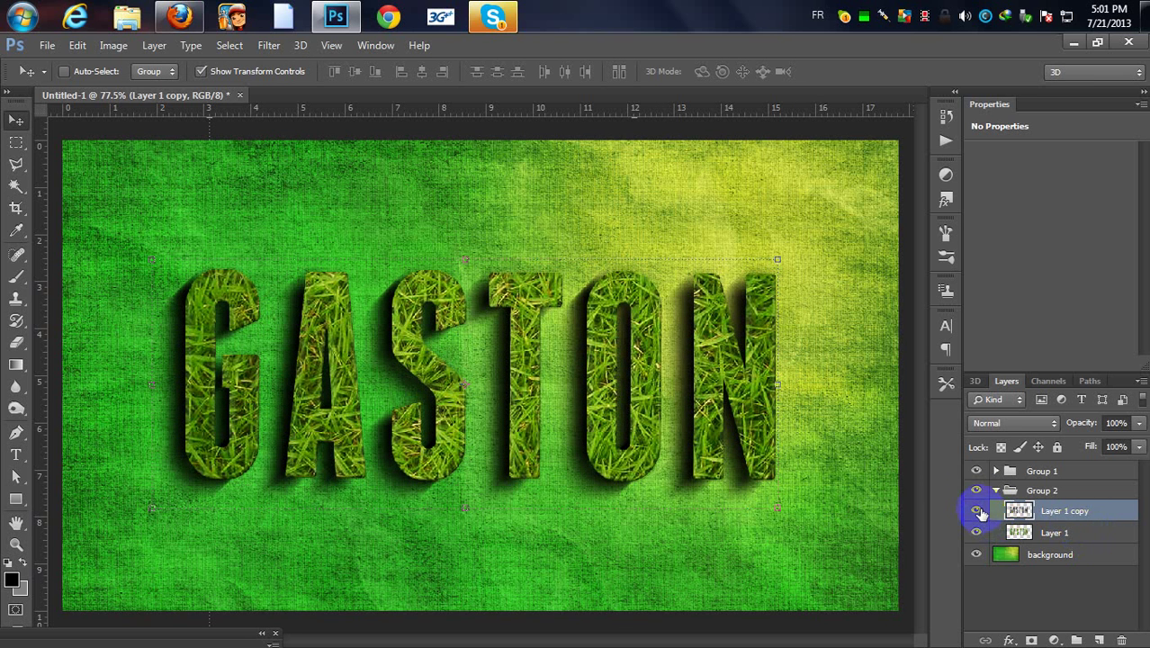
# Hide Group 1 and Layer 1 copy, and darken the grass letters on Layer 1 with the Burn tool at 50% midtones exposure.
pyautogui.click(976, 473)
pyautogui.click(975, 511)
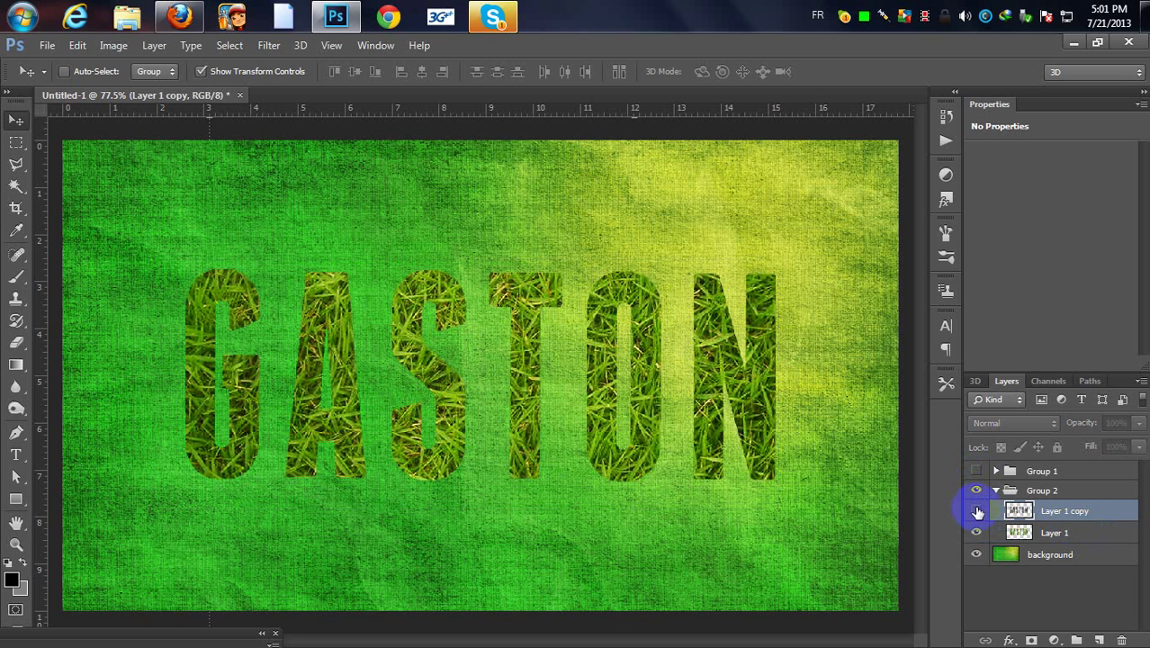
pyautogui.click(1066, 535)
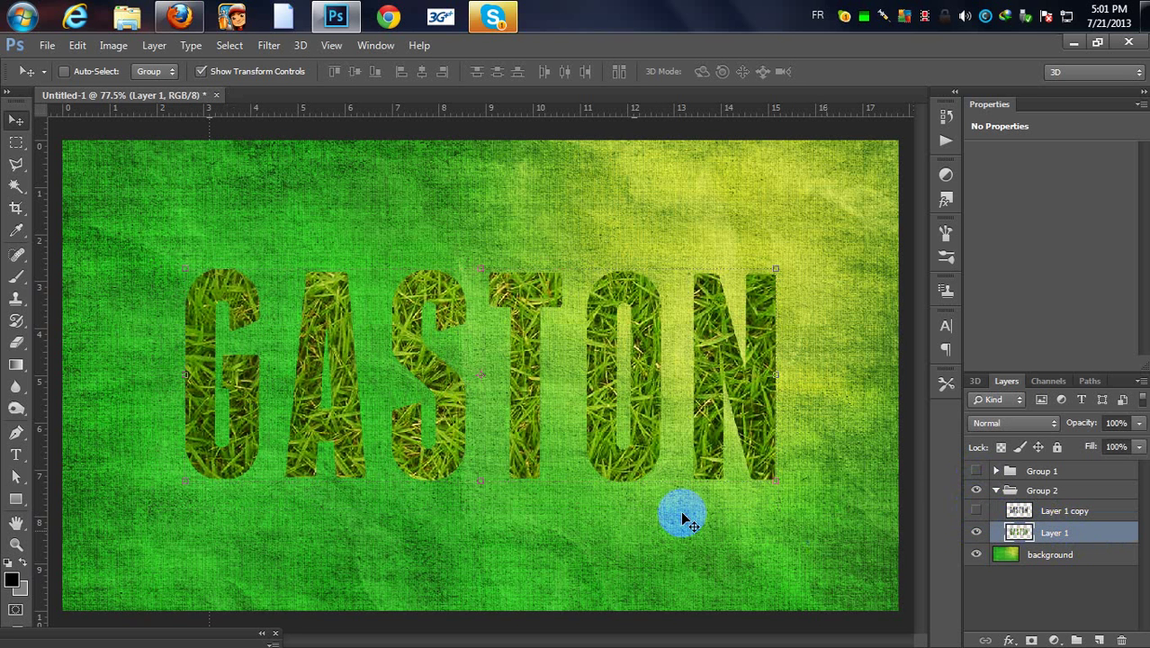
pyautogui.click(16, 407)
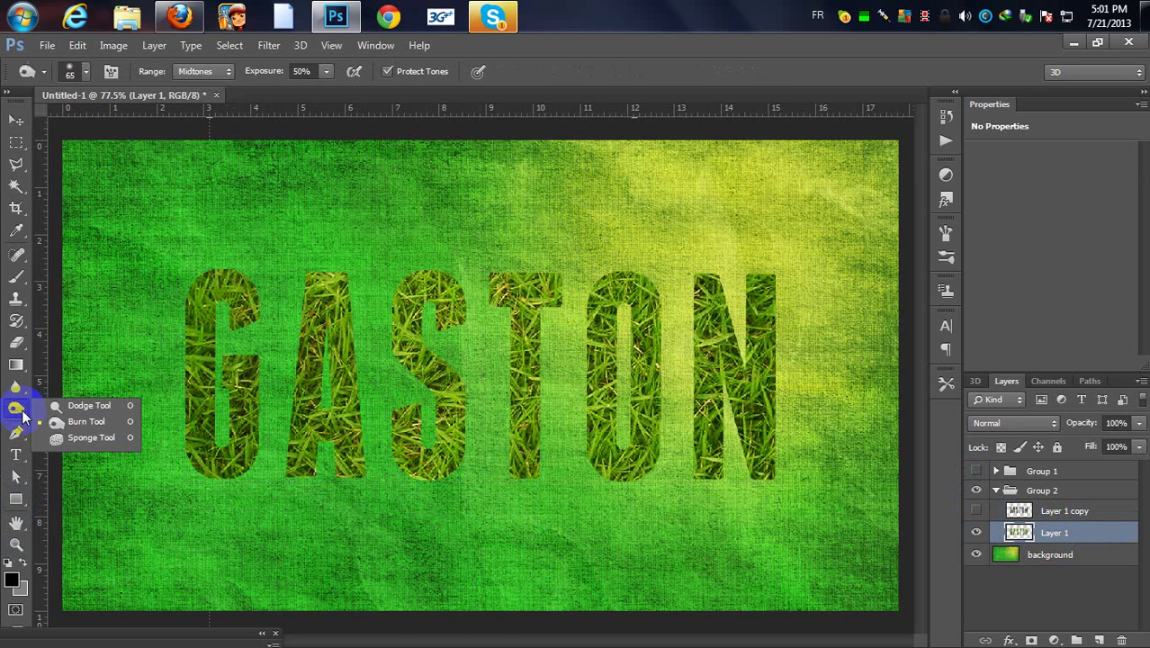
pyautogui.click(77, 398)
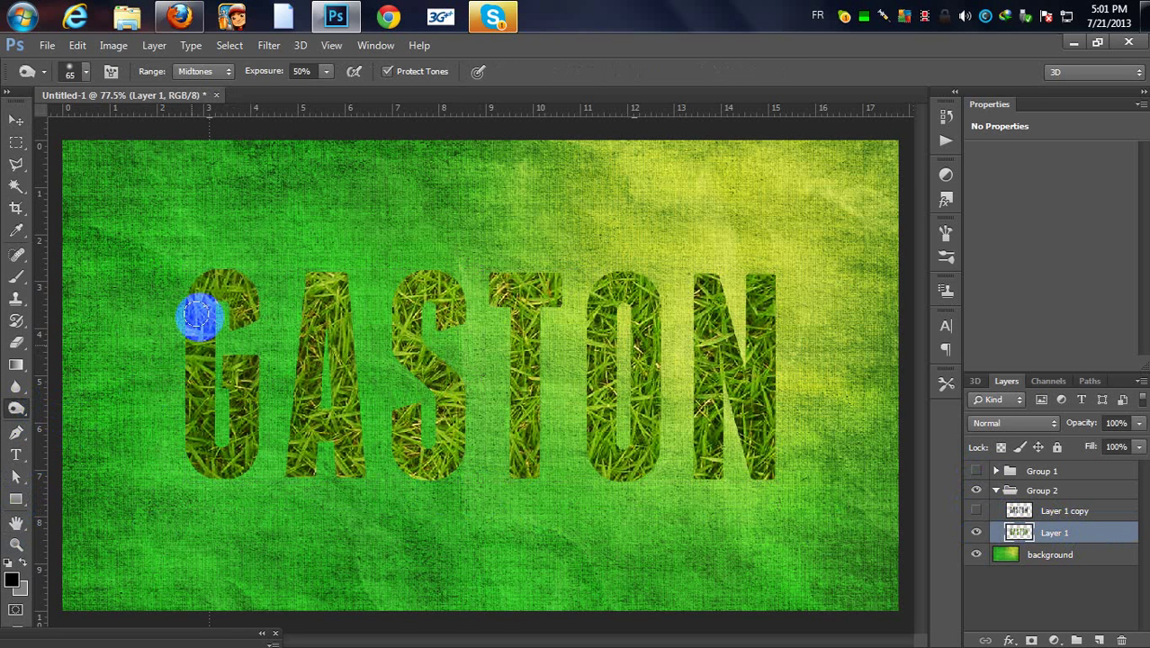
pyautogui.moveTo(187, 313)
pyautogui.mouseDown()
pyautogui.moveTo(244, 313)
pyautogui.moveTo(231, 272)
pyautogui.moveTo(202, 326)
pyautogui.moveTo(196, 457)
pyautogui.moveTo(232, 369)
pyautogui.moveTo(240, 457)
pyautogui.moveTo(199, 287)
pyautogui.mouseUp()
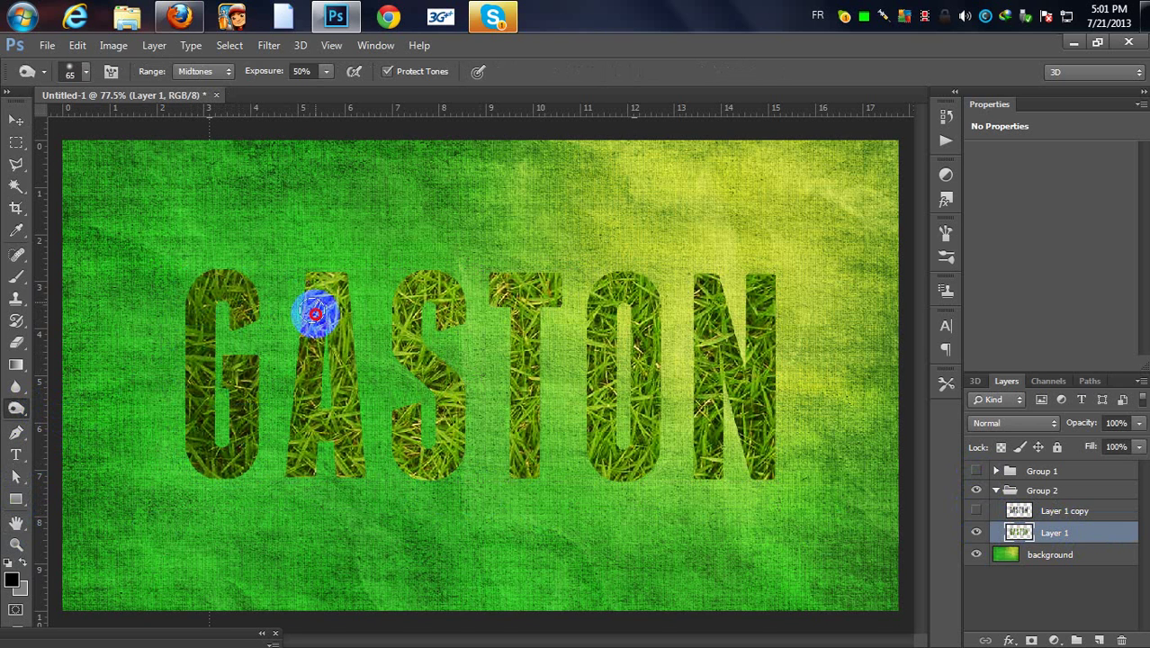
pyautogui.moveTo(316, 311)
pyautogui.mouseDown()
pyautogui.moveTo(318, 377)
pyautogui.moveTo(335, 263)
pyautogui.moveTo(350, 453)
pyautogui.moveTo(325, 401)
pyautogui.moveTo(302, 466)
pyautogui.moveTo(293, 443)
pyautogui.moveTo(459, 360)
pyautogui.moveTo(460, 295)
pyautogui.moveTo(407, 286)
pyautogui.moveTo(416, 354)
pyautogui.moveTo(455, 440)
pyautogui.moveTo(430, 456)
pyautogui.moveTo(406, 428)
pyautogui.moveTo(428, 473)
pyautogui.moveTo(453, 371)
pyautogui.moveTo(408, 322)
pyautogui.moveTo(454, 303)
pyautogui.moveTo(418, 351)
pyautogui.moveTo(451, 454)
pyautogui.moveTo(449, 407)
pyautogui.moveTo(523, 299)
pyautogui.moveTo(559, 297)
pyautogui.moveTo(501, 285)
pyautogui.moveTo(531, 294)
pyautogui.moveTo(524, 429)
pyautogui.moveTo(617, 446)
pyautogui.moveTo(598, 403)
pyautogui.moveTo(613, 281)
pyautogui.moveTo(649, 367)
pyautogui.moveTo(627, 453)
pyautogui.moveTo(612, 459)
pyautogui.moveTo(596, 306)
pyautogui.moveTo(712, 295)
pyautogui.moveTo(704, 394)
pyautogui.moveTo(715, 428)
pyautogui.moveTo(709, 313)
pyautogui.moveTo(753, 447)
pyautogui.moveTo(750, 351)
pyautogui.moveTo(763, 384)
pyautogui.moveTo(763, 296)
pyautogui.moveTo(763, 503)
pyautogui.moveTo(761, 284)
pyautogui.mouseUp()
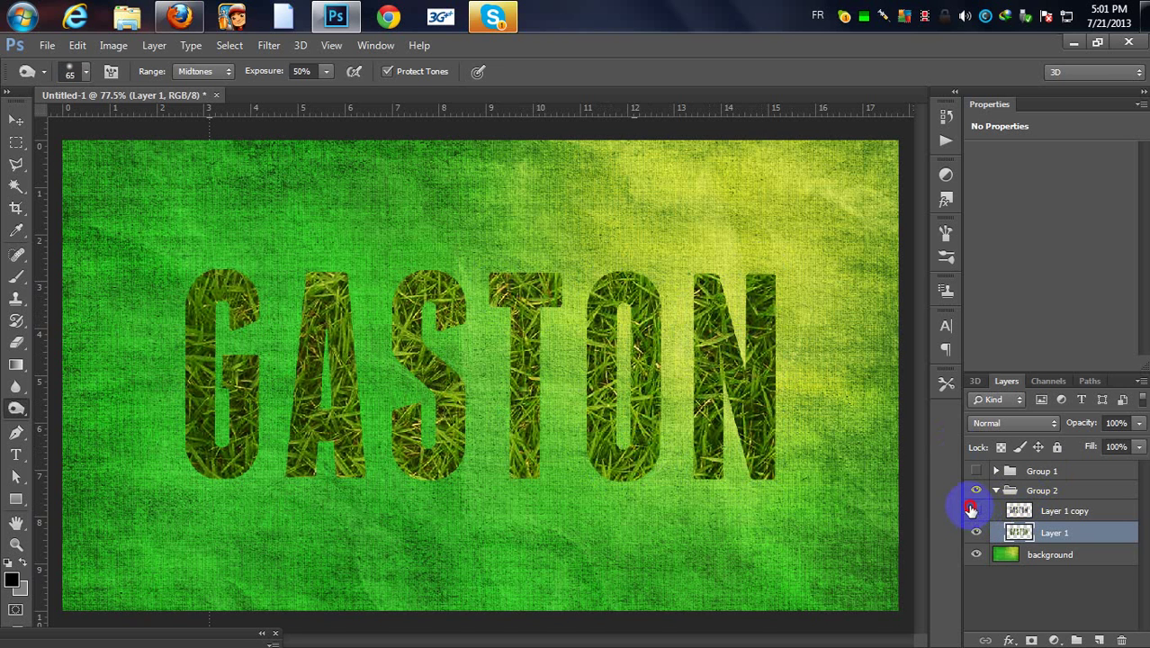
# Show Layer 1 copy and Group 1 again, and burn the upper right edge of the letter N on Layer 1.
pyautogui.click(975, 510)
pyautogui.click(977, 470)
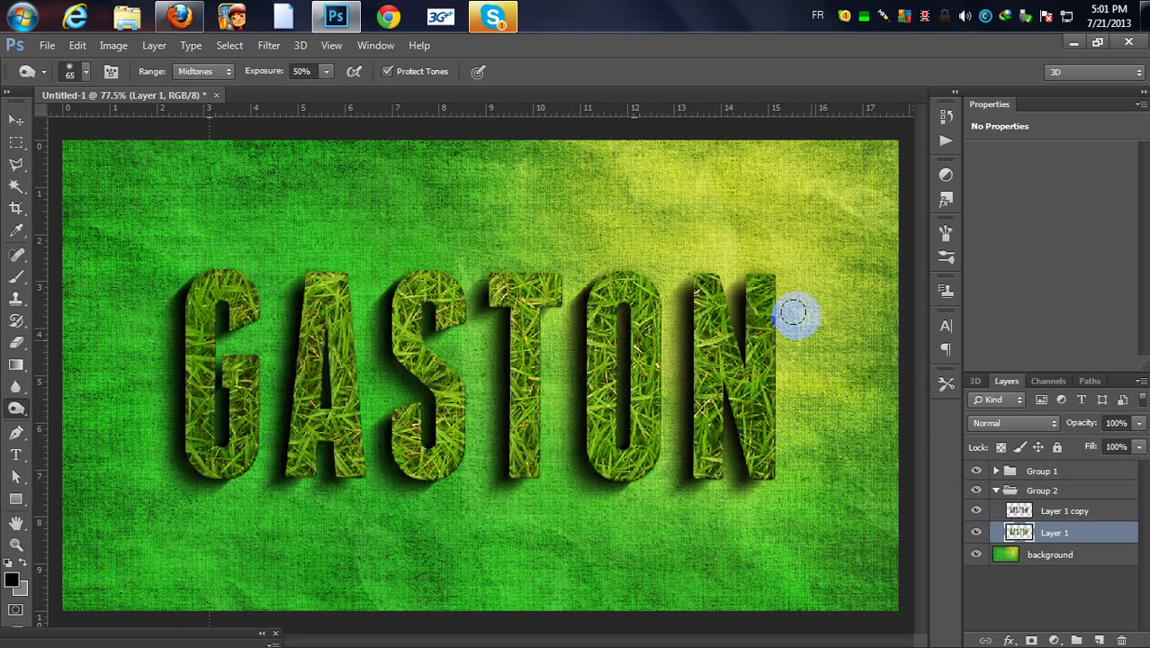
pyautogui.moveTo(792, 312); pyautogui.dragTo(770, 310)
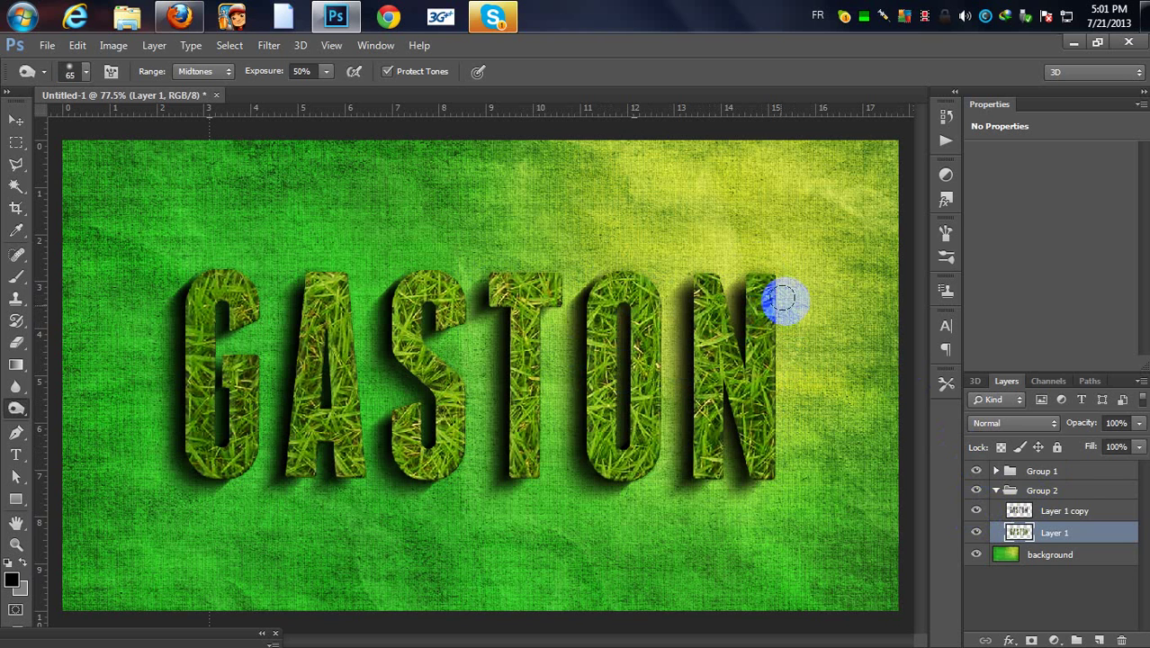
# Collapse Group 2 and add a new empty layer above Group 1.
pyautogui.click(996, 490)
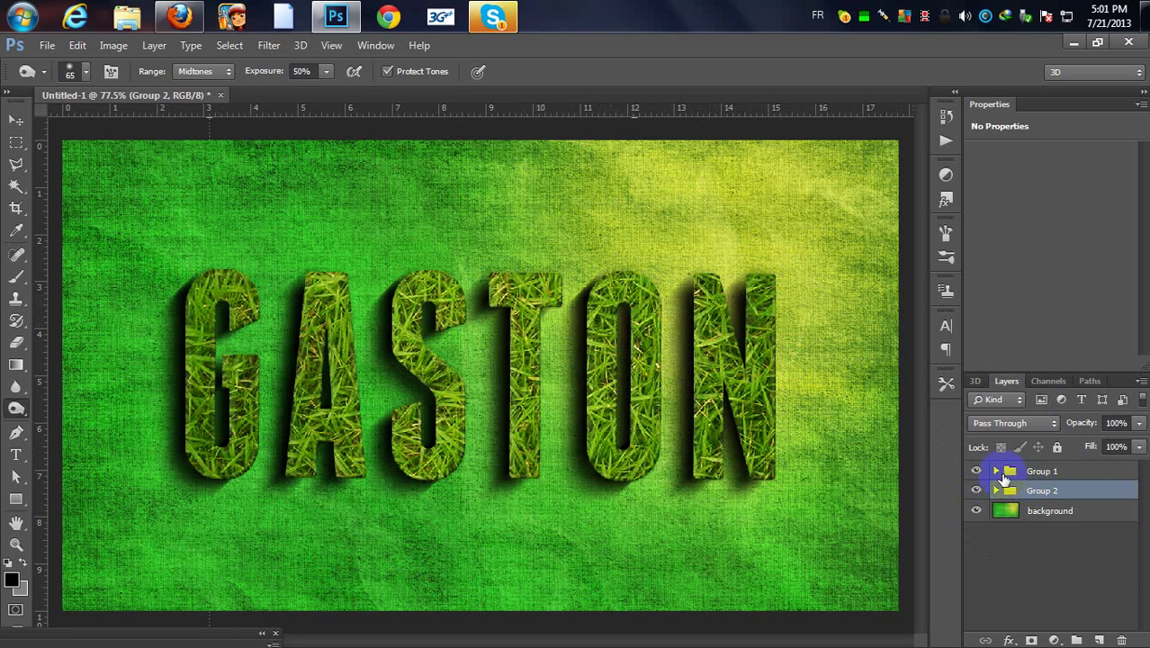
pyautogui.click(996, 471)
pyautogui.click(996, 472)
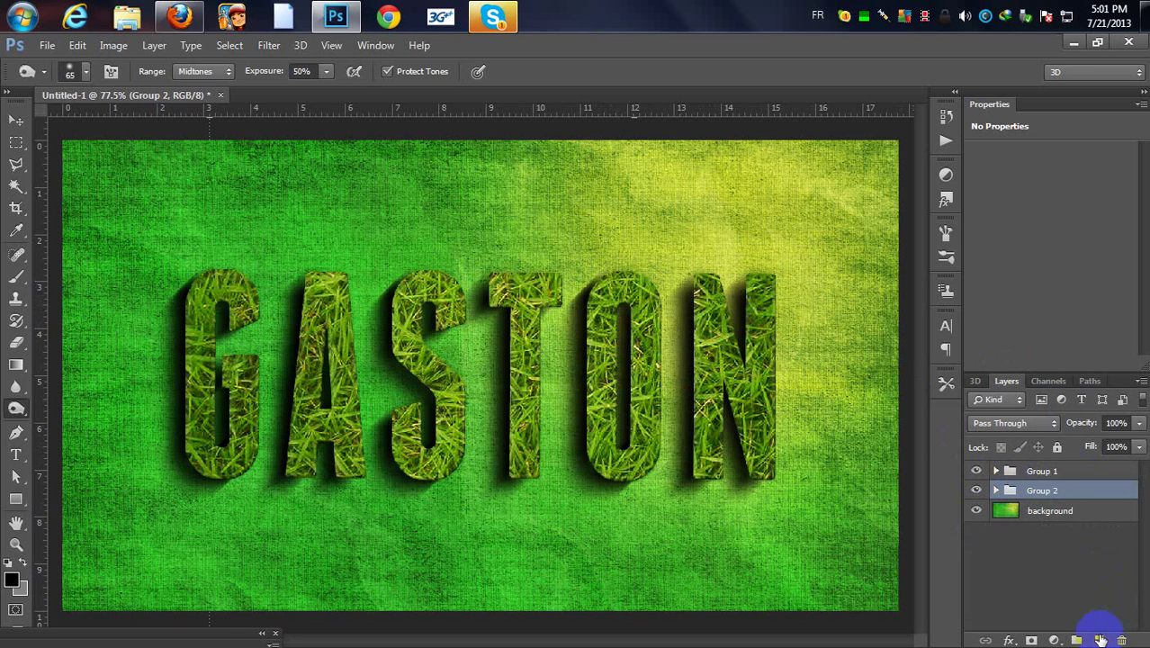
pyautogui.click(1070, 474)
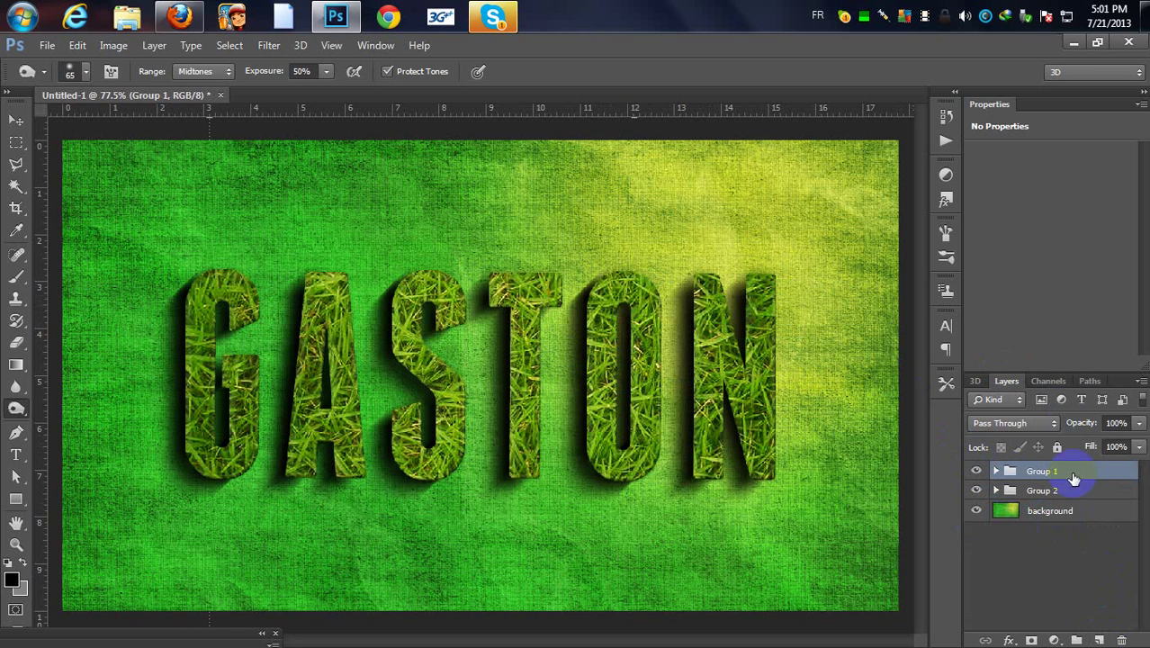
pyautogui.click(1097, 638)
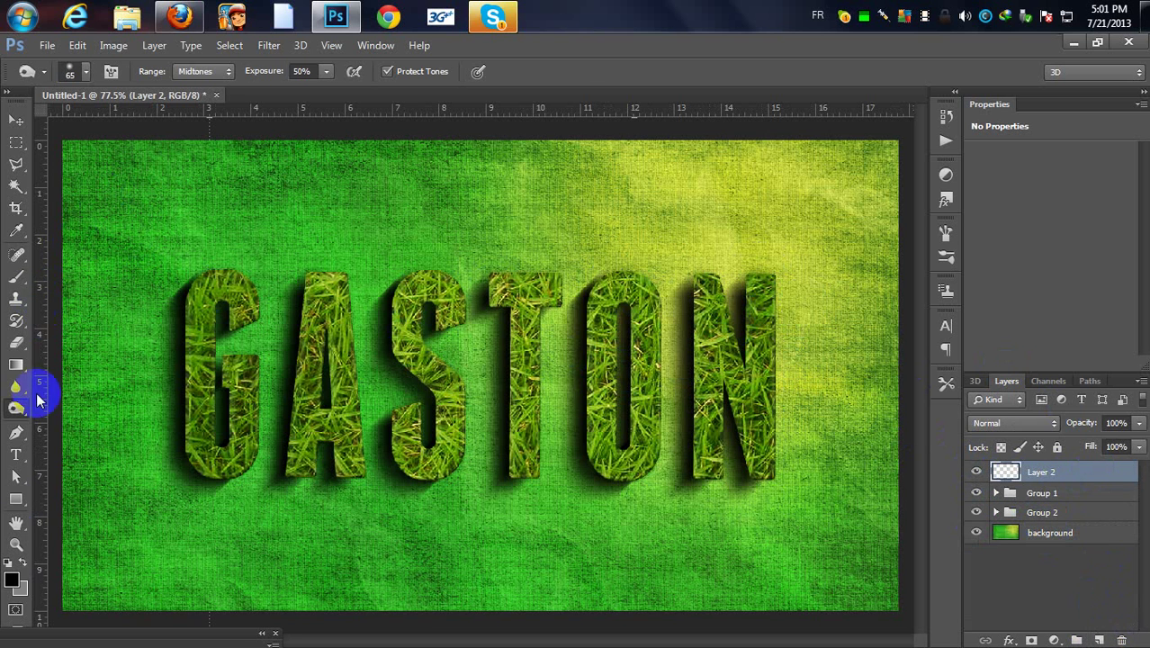
# Edit the Gradient tool's gradient so that both its start and end color stops are white.
pyautogui.click(15, 365)
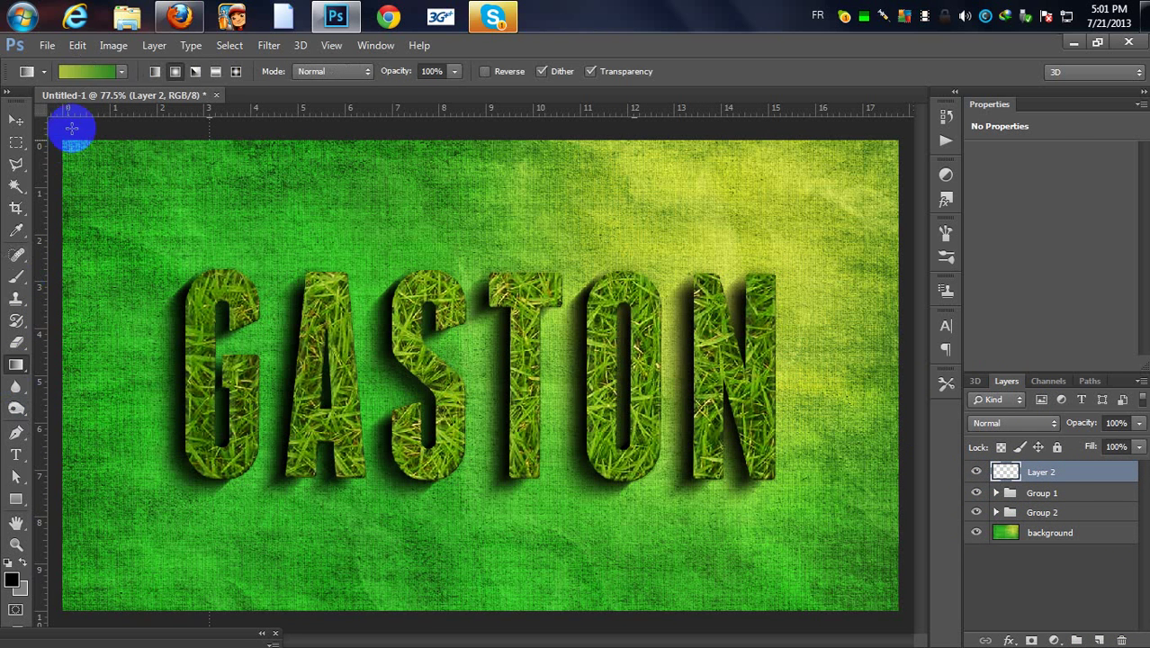
pyautogui.click(99, 72)
pyautogui.doubleClick(727, 435)
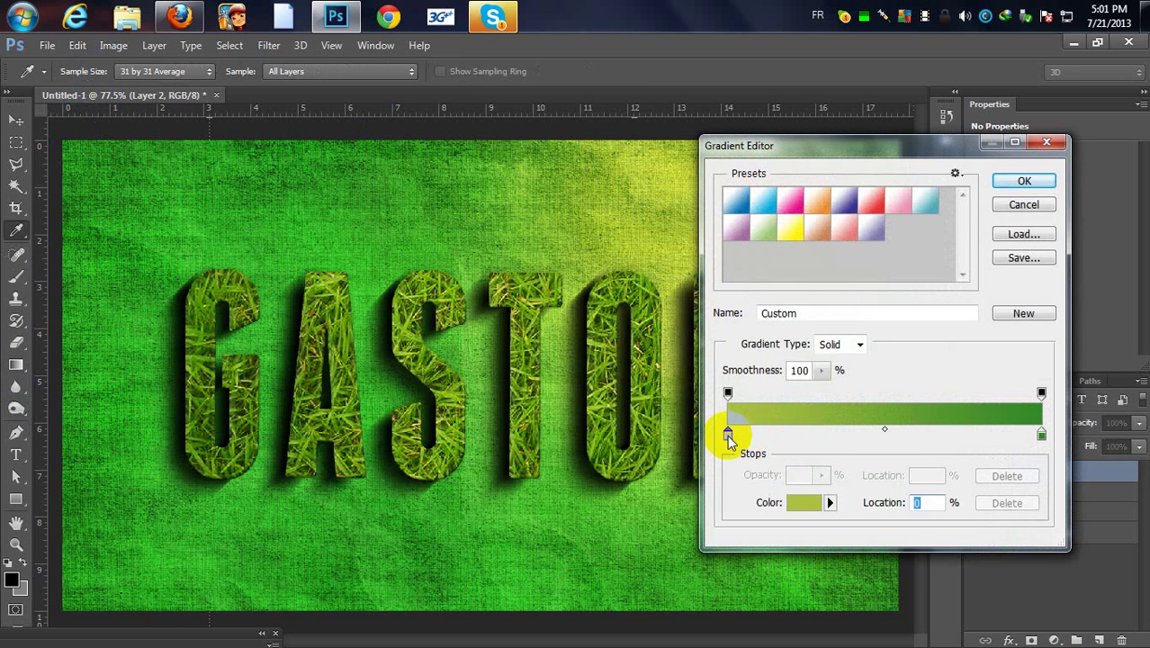
pyautogui.moveTo(467, 253); pyautogui.dragTo(322, 141)
pyautogui.click(756, 141)
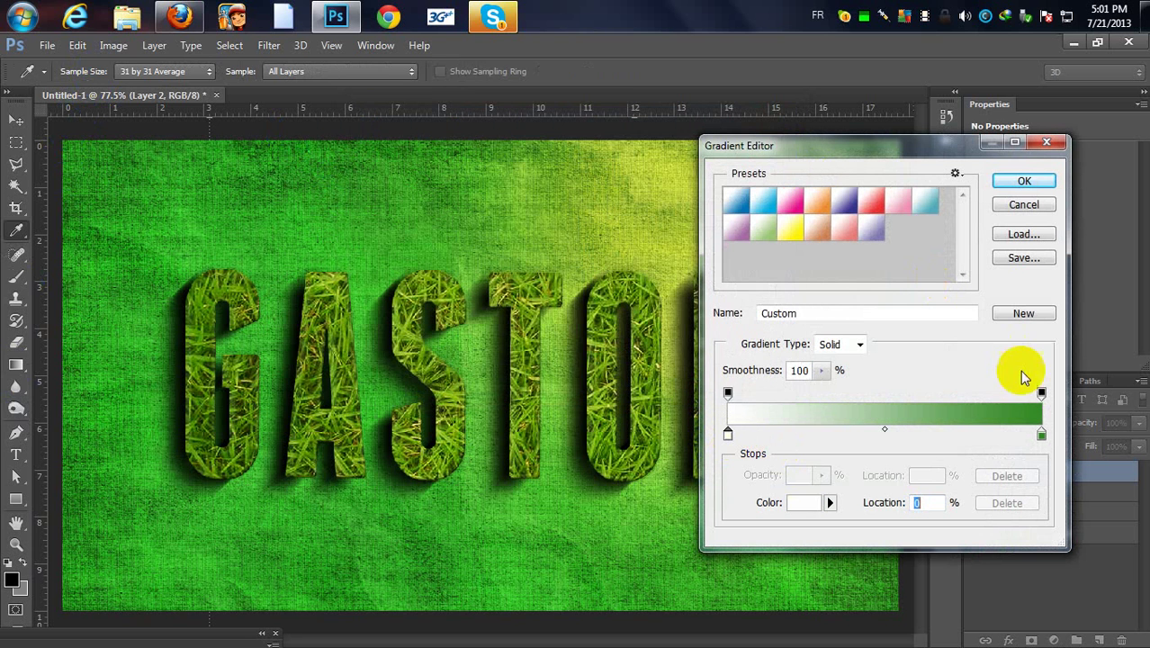
pyautogui.doubleClick(1041, 435)
pyautogui.moveTo(244, 224); pyautogui.dragTo(308, 134)
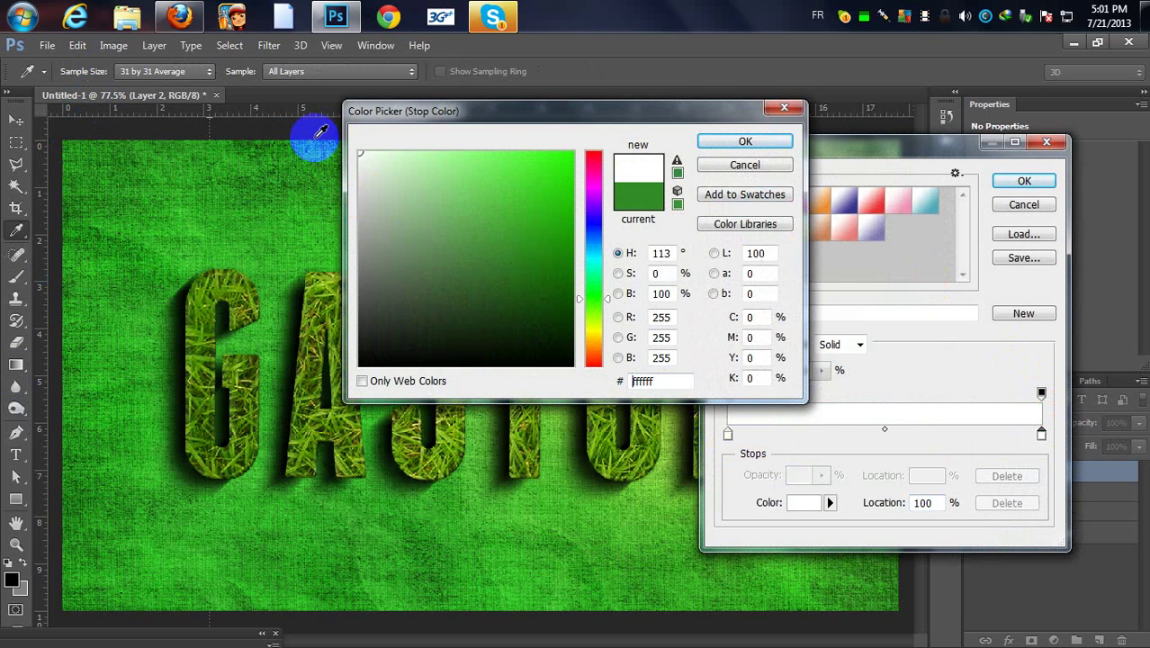
pyautogui.click(761, 144)
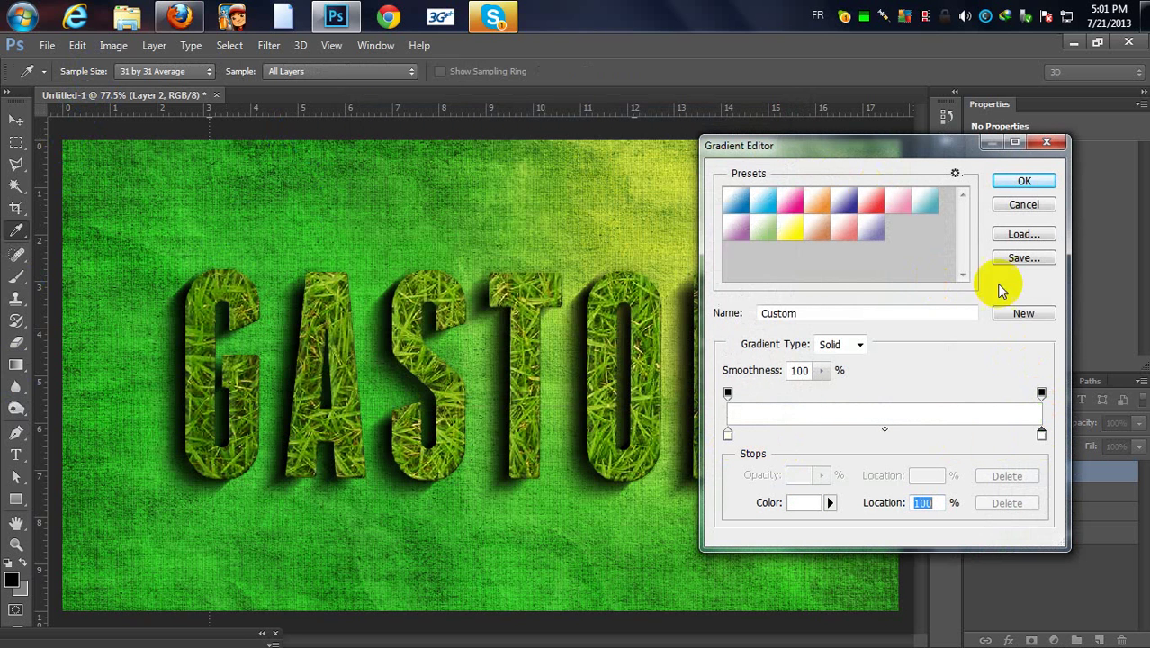
# Make the gradient's end opacity stop fully transparent and accept the white-to-transparent gradient.
pyautogui.click(1041, 393)
pyautogui.click(820, 475)
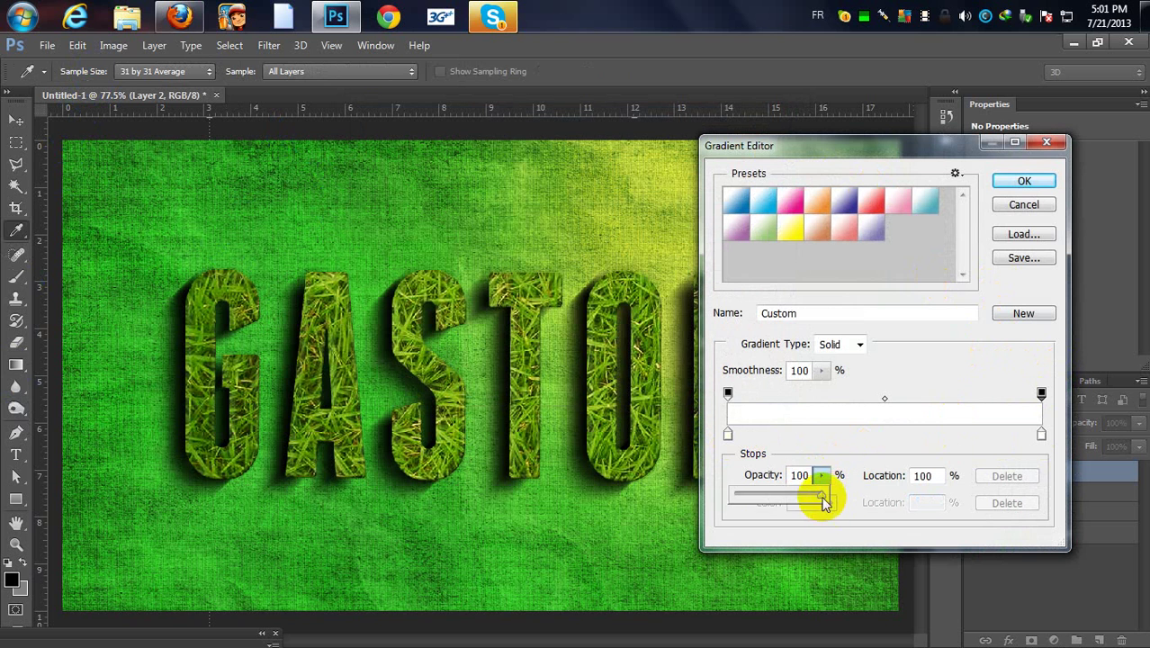
pyautogui.moveTo(824, 504); pyautogui.dragTo(698, 496)
pyautogui.click(1024, 181)
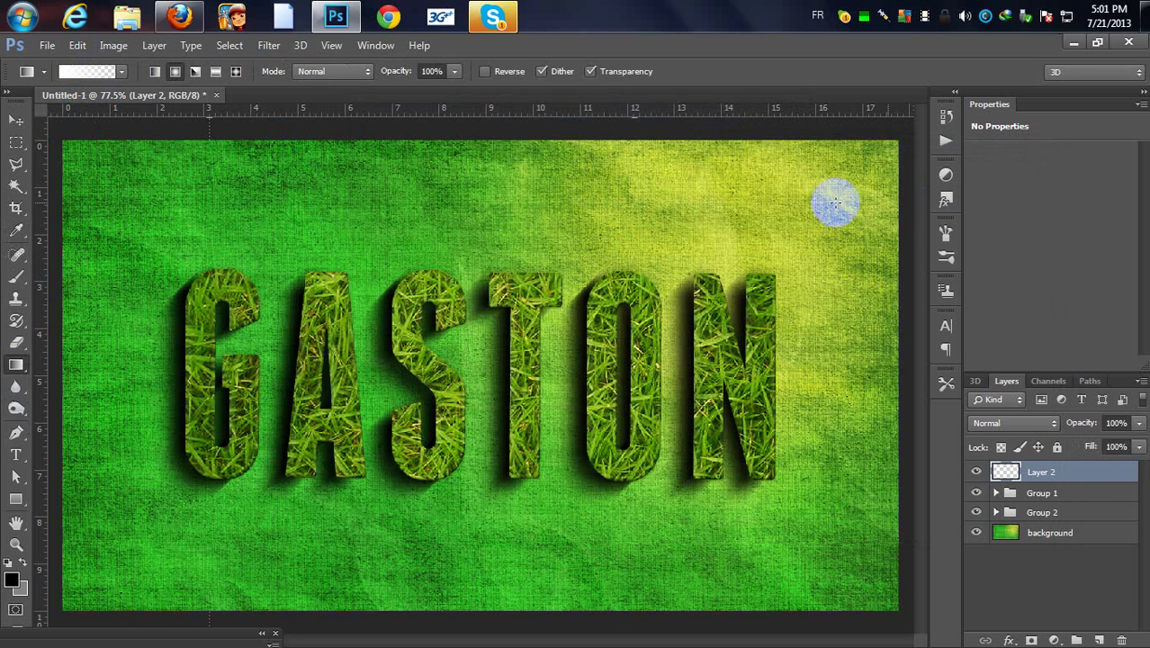
# Draw white radial gradients in the canvas's upper right corner and along its left side on Layer 2, blended as Overlay.
pyautogui.moveTo(834, 205); pyautogui.dragTo(713, 321)
pyautogui.moveTo(801, 210); pyautogui.dragTo(659, 352)
pyautogui.click(1015, 423)
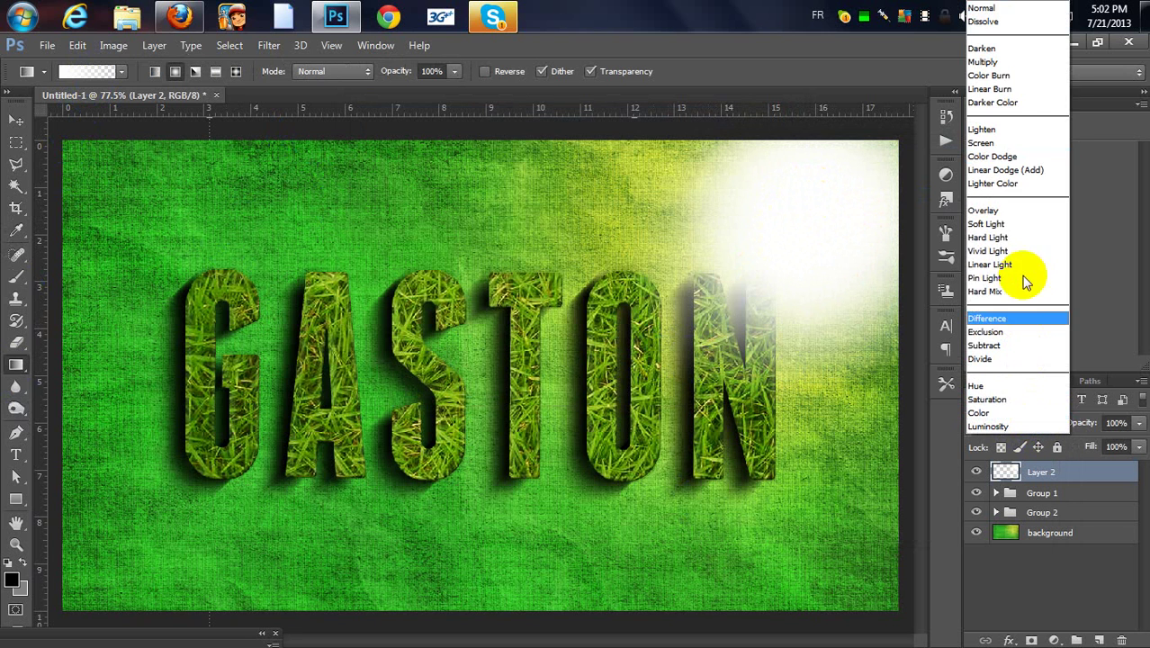
pyautogui.click(990, 211)
pyautogui.moveTo(758, 358); pyautogui.dragTo(858, 360)
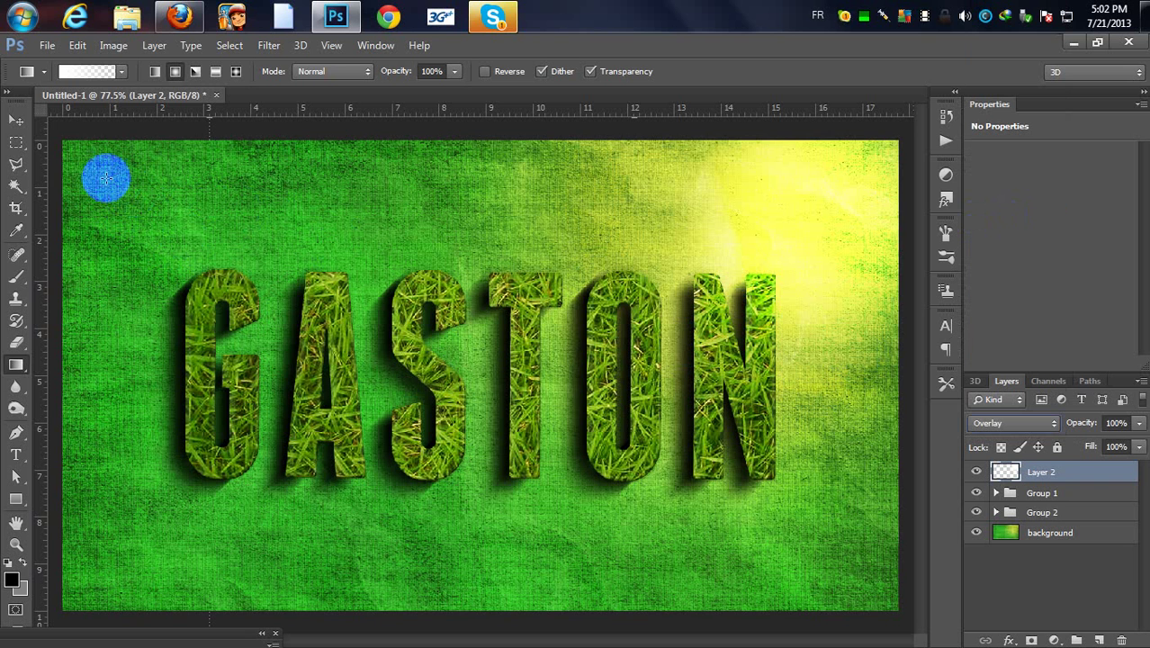
pyautogui.moveTo(93, 178); pyautogui.dragTo(200, 297)
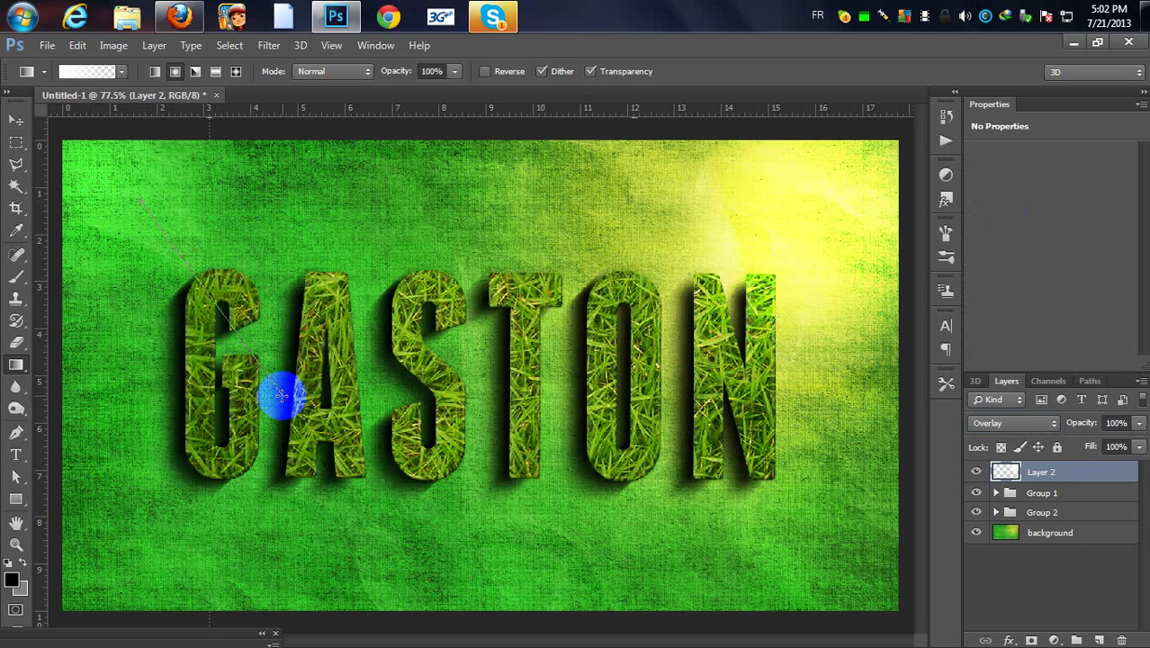
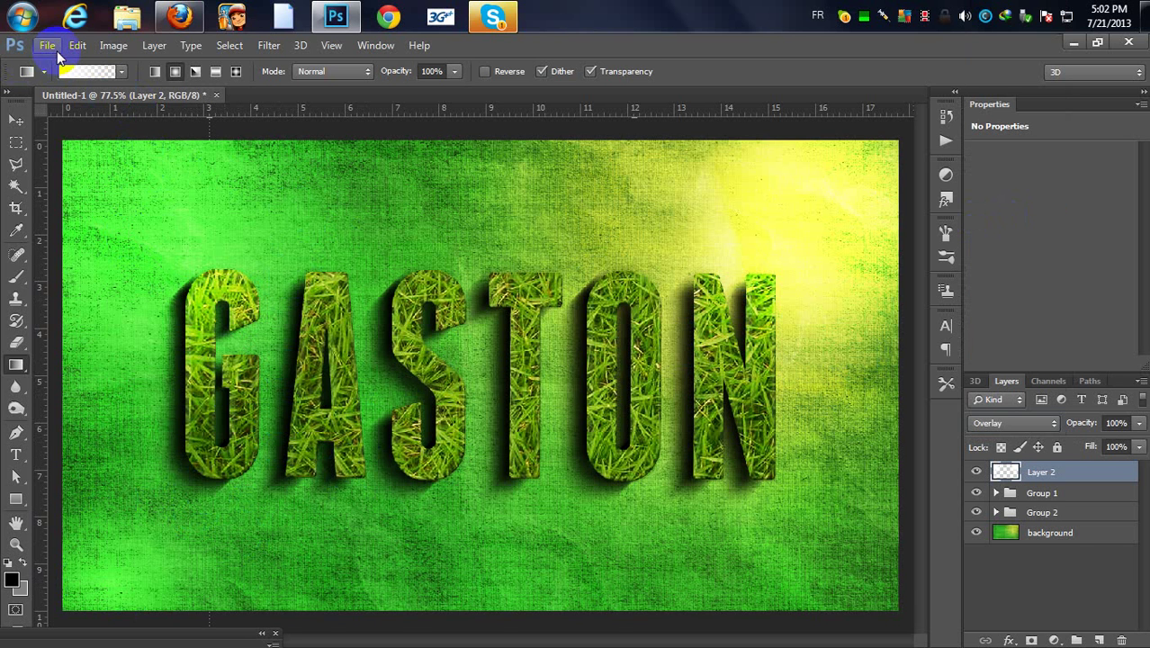
# Open the ladybug image qaz and the butterfly image qsd from the Grass Text Effect Photoshop folder.
pyautogui.hotkey('ctrl', 'o')
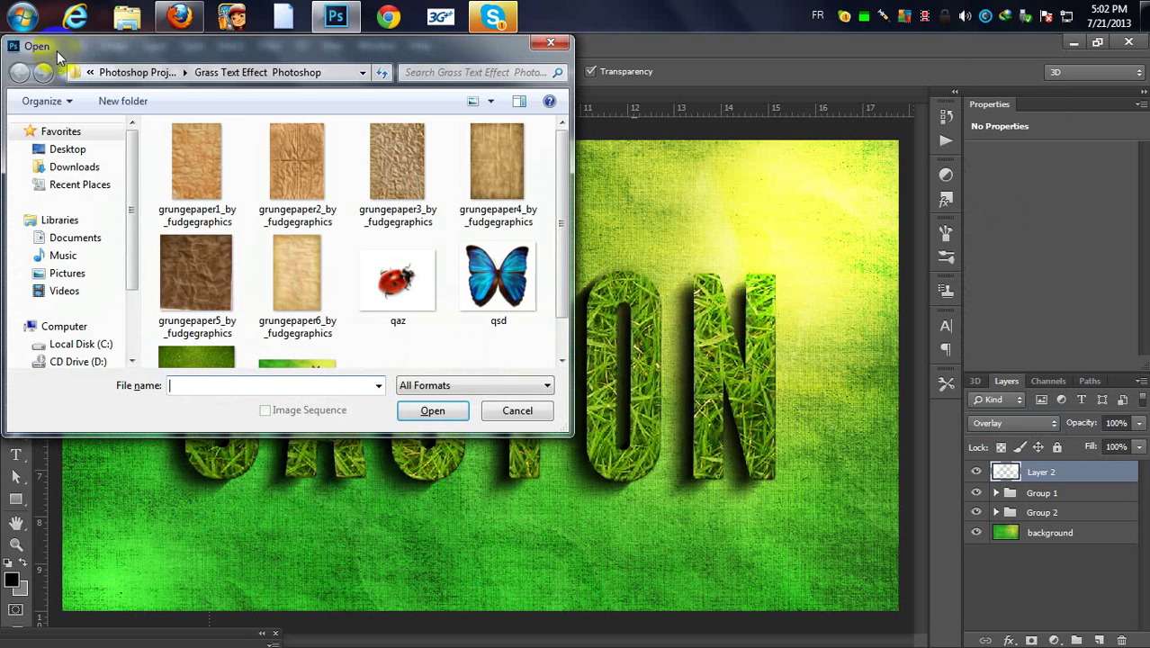
pyautogui.click(428, 316)
pyautogui.click(432, 410)
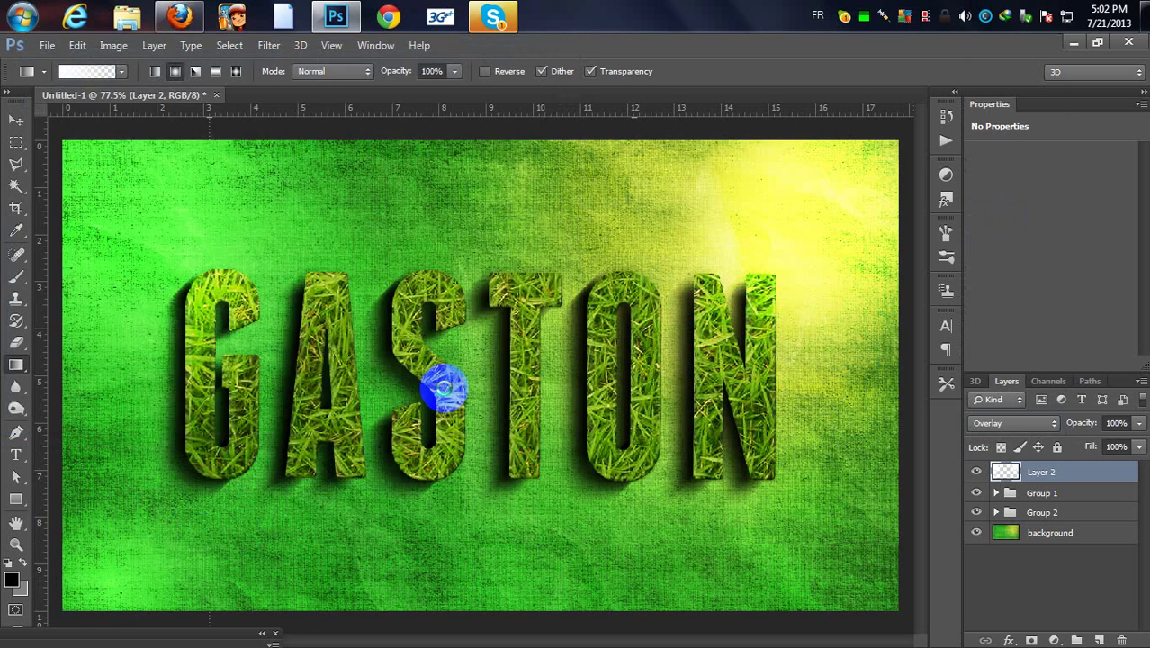
pyautogui.hotkey('ctrl', 'o')
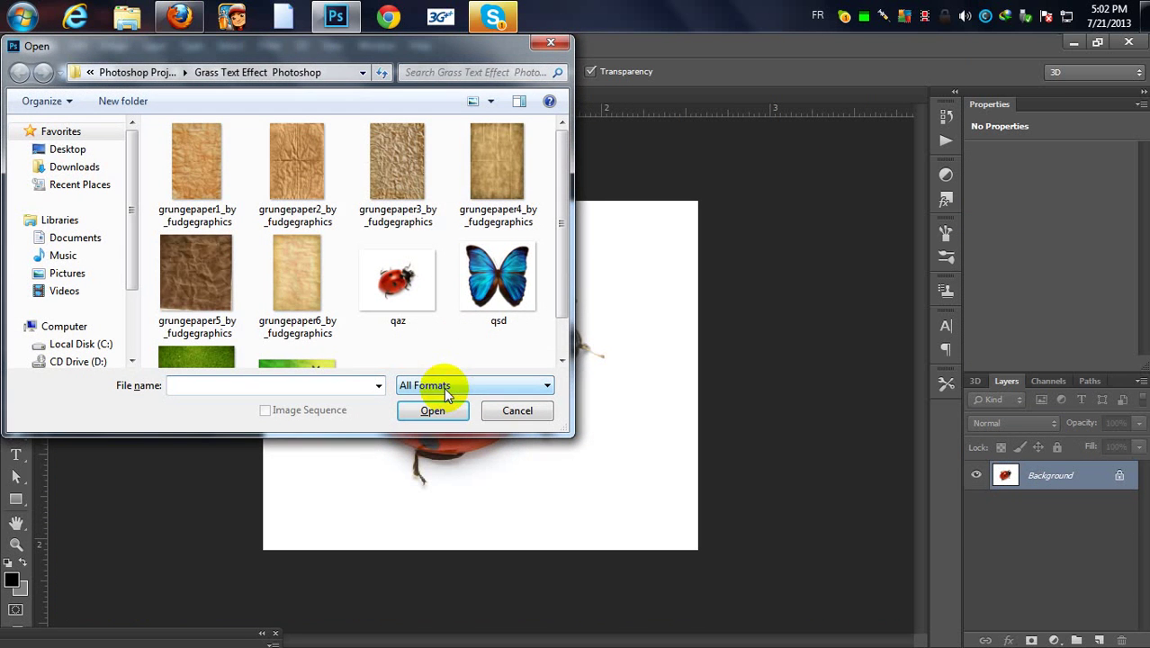
pyautogui.click(504, 305)
pyautogui.click(436, 411)
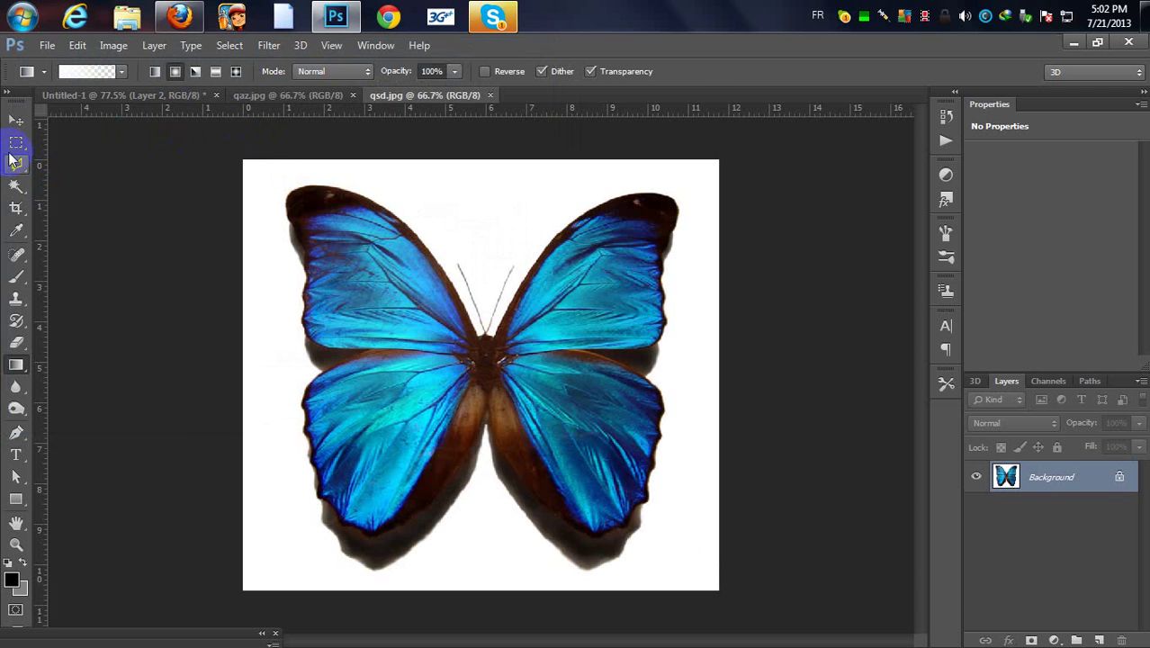
# Select the ladybug in qaz.jpg by inverting a Magic Wand selection of the white background, and move it into Untitled-1.
pyautogui.click(14, 187)
pyautogui.click(319, 95)
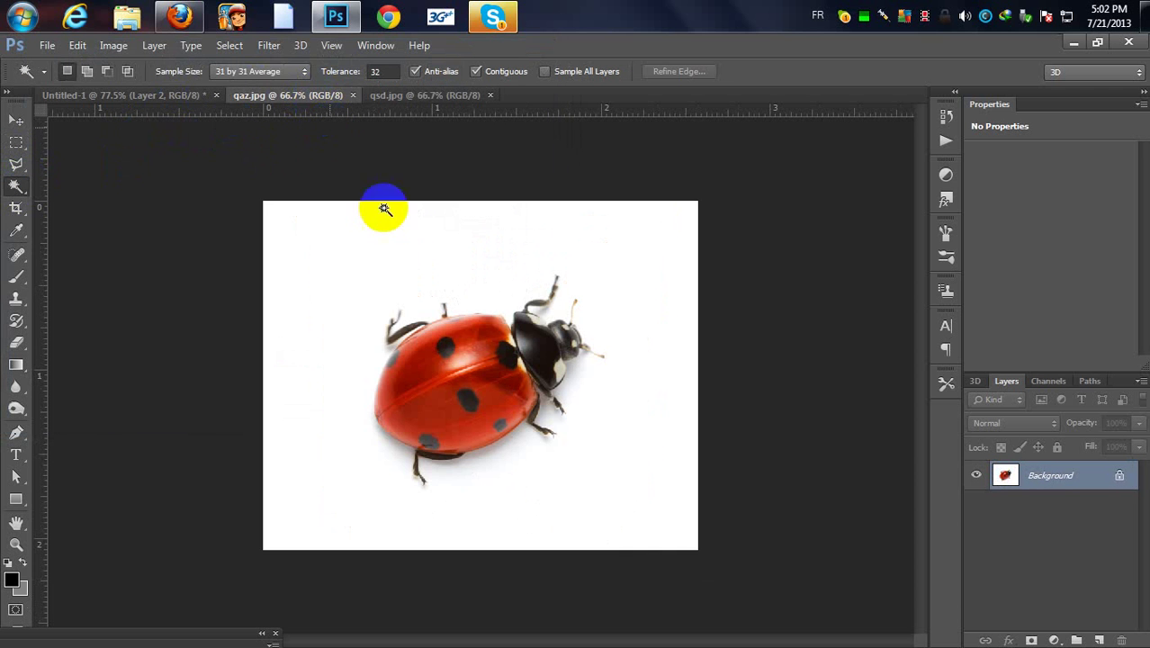
pyautogui.click(314, 249)
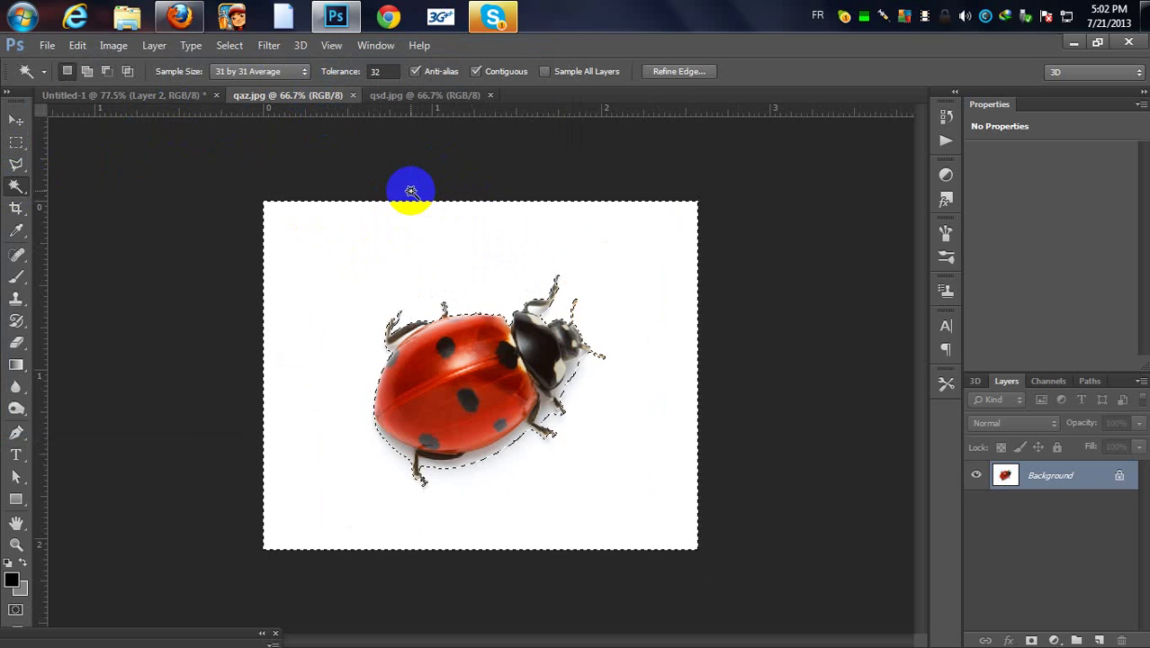
pyautogui.hotkey('ctrl', 'shift', 'i')
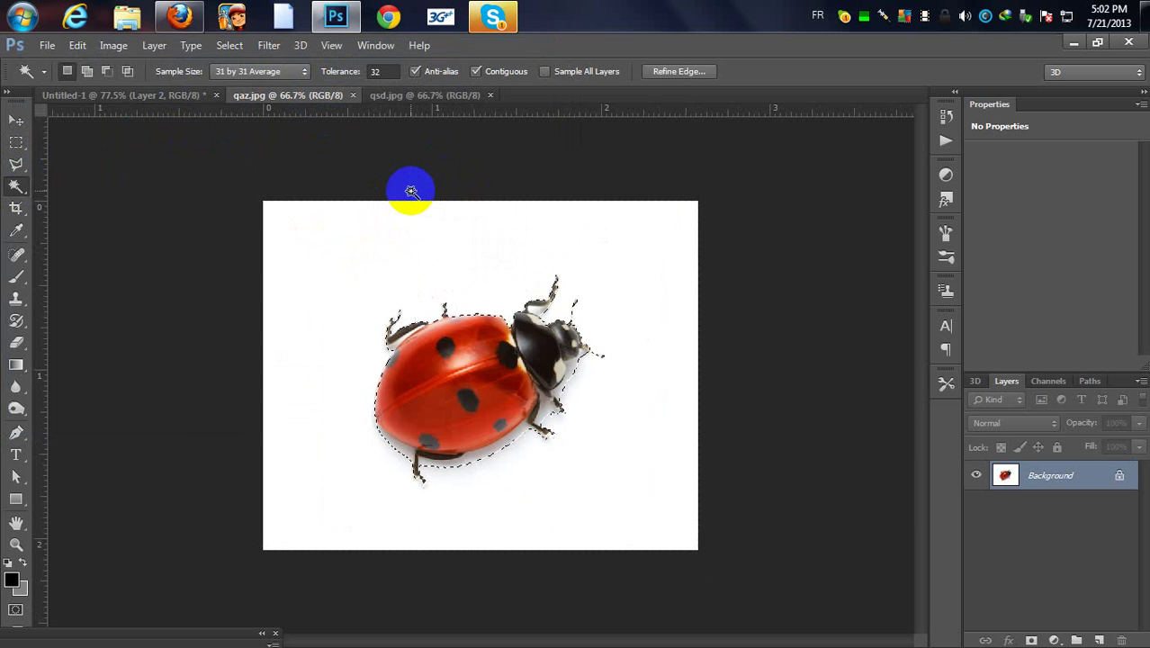
pyautogui.click(16, 119)
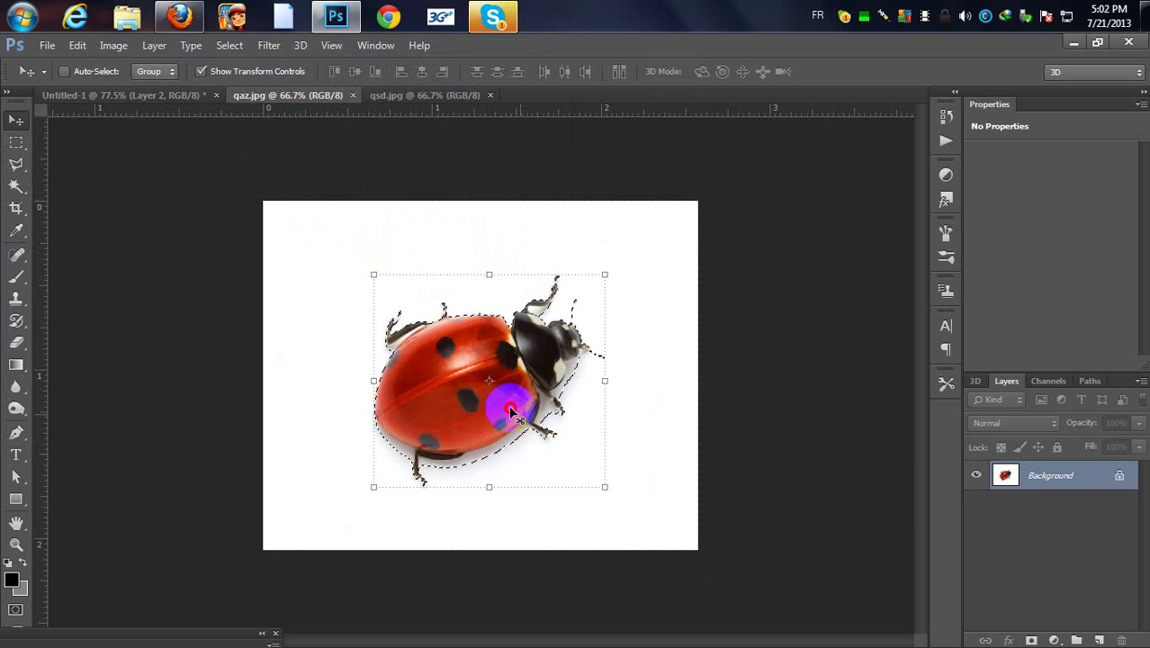
pyautogui.moveTo(505, 403); pyautogui.dragTo(422, 406)
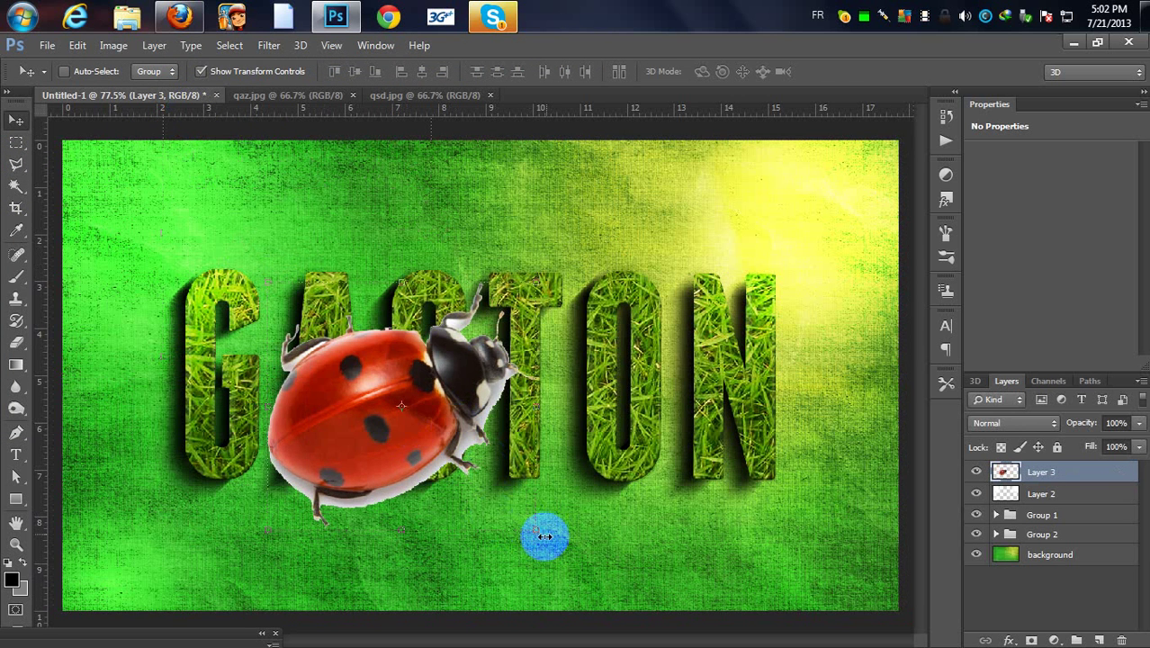
# Scale the ladybug to about 11% width and 12% height, rotated about -40°, on the letter A's upper left edge, and close qaz.jpg.
pyautogui.moveTo(529, 524); pyautogui.dragTo(290, 294)
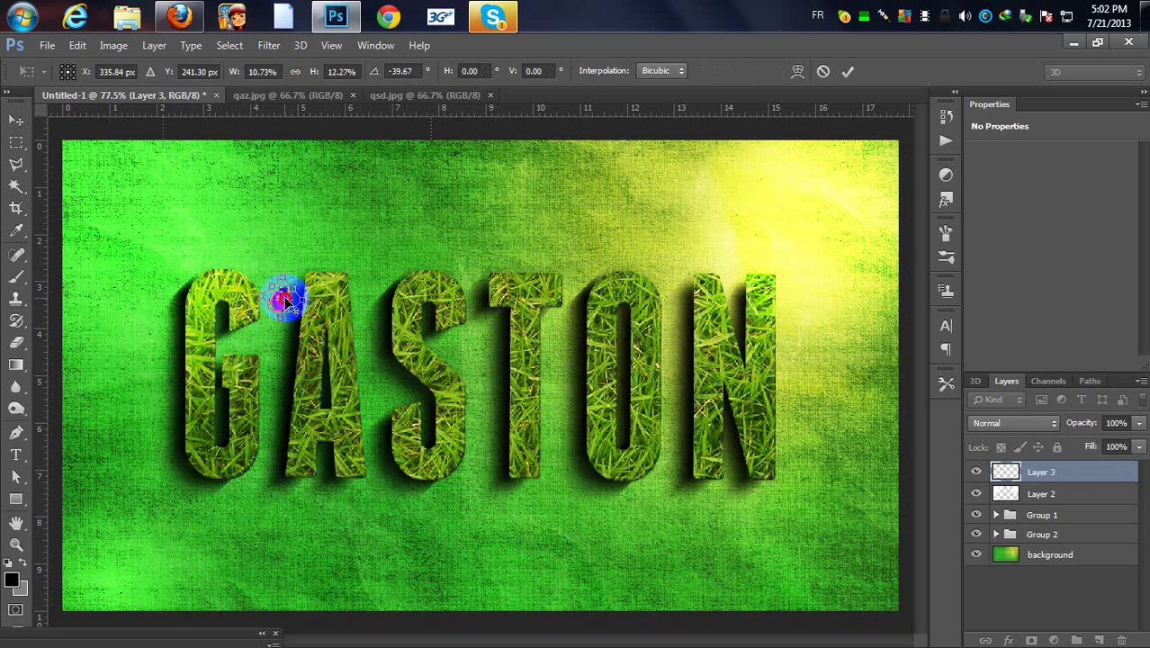
pyautogui.moveTo(285, 301); pyautogui.dragTo(299, 306)
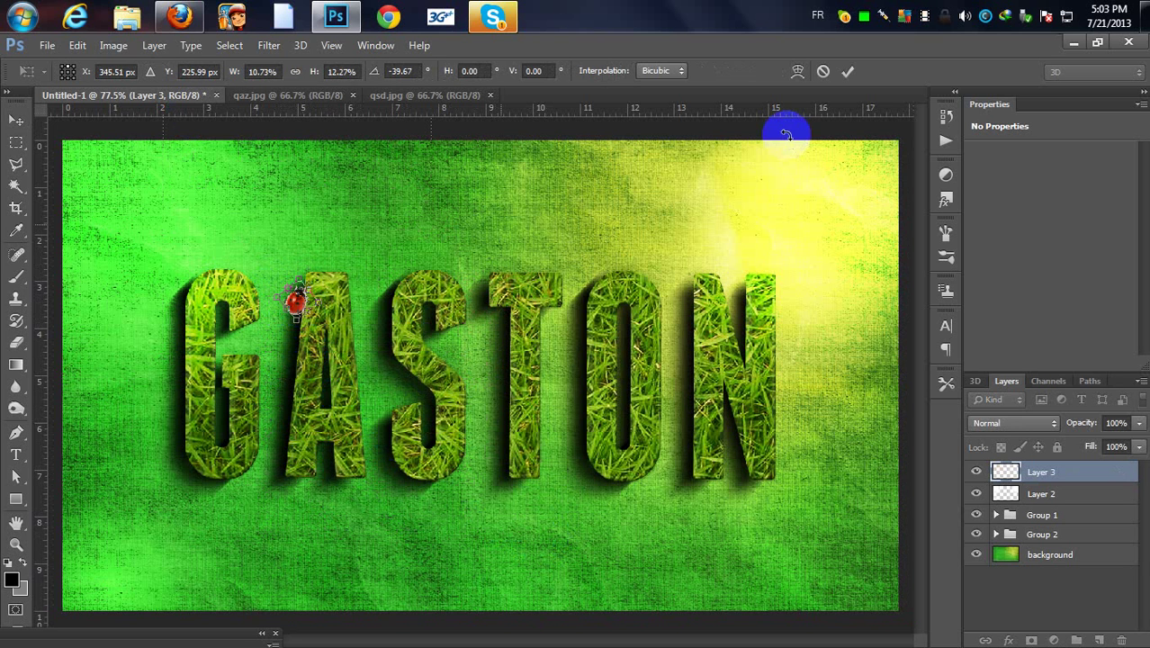
pyautogui.click(847, 71)
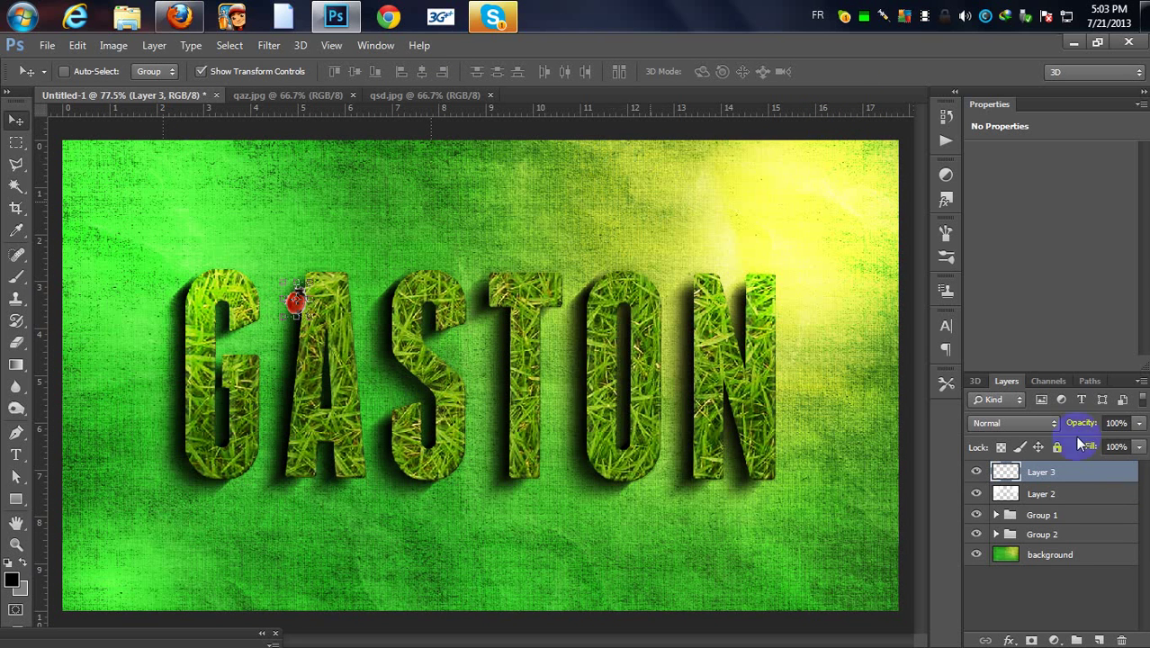
pyautogui.click(1049, 491)
pyautogui.click(1045, 472)
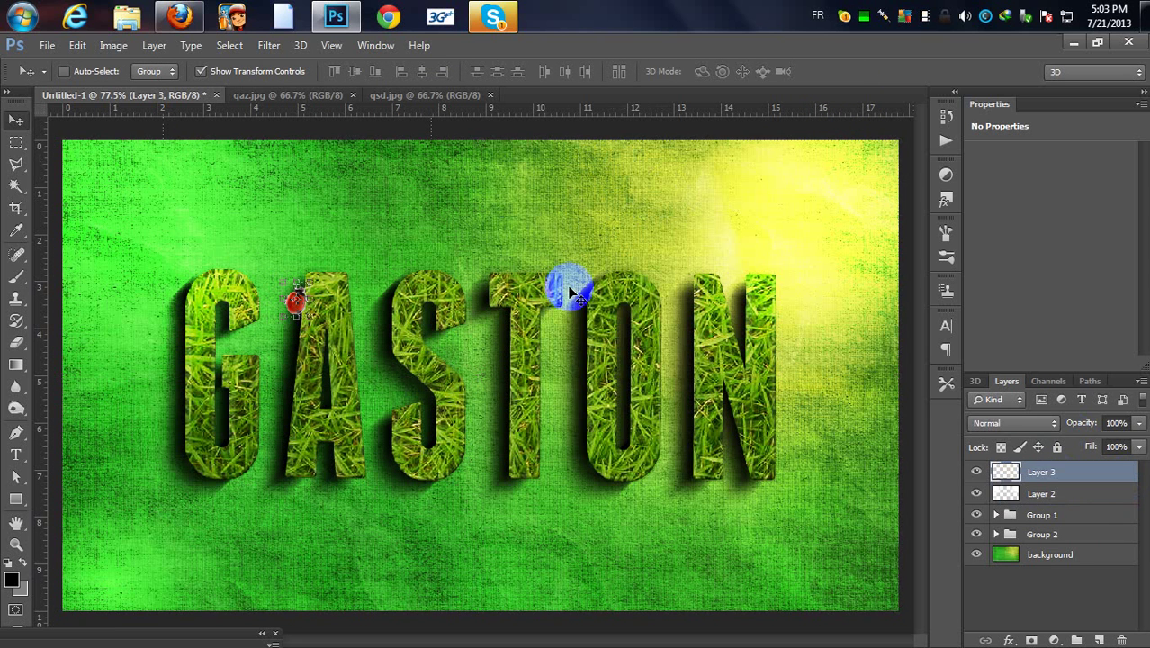
pyautogui.click(347, 96)
pyautogui.click(354, 95)
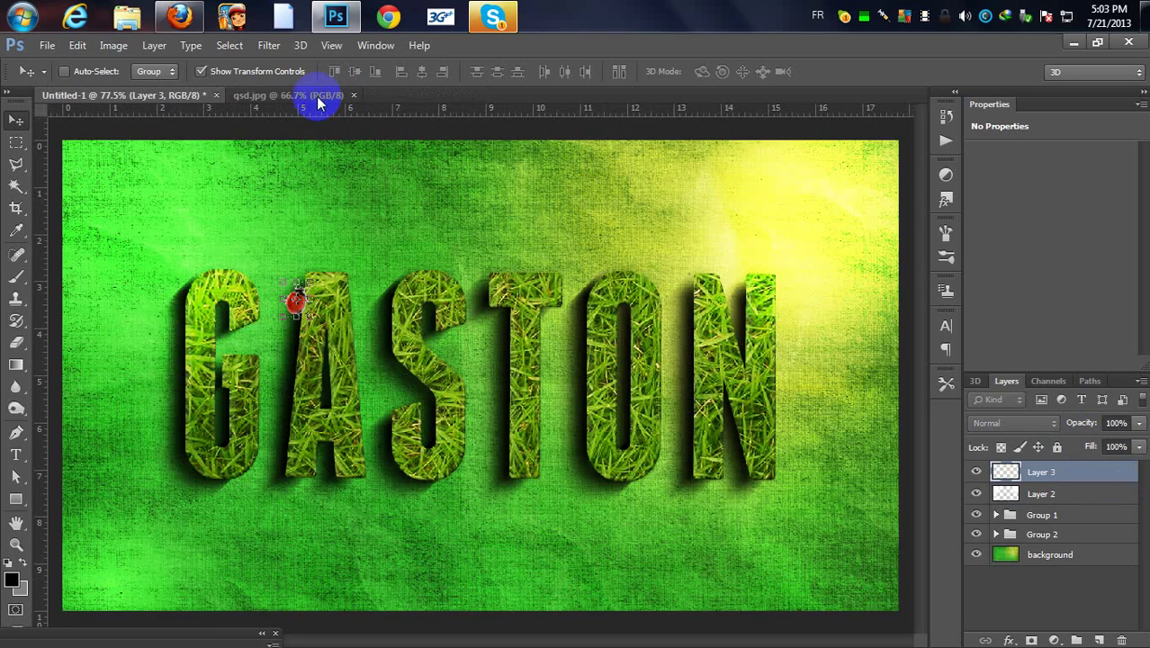
# Select the butterfly in qsd.jpg by inverting a Magic Wand selection of the white background, and move it into Untitled-1.
pyautogui.click(313, 96)
pyautogui.click(16, 185)
pyautogui.click(264, 293)
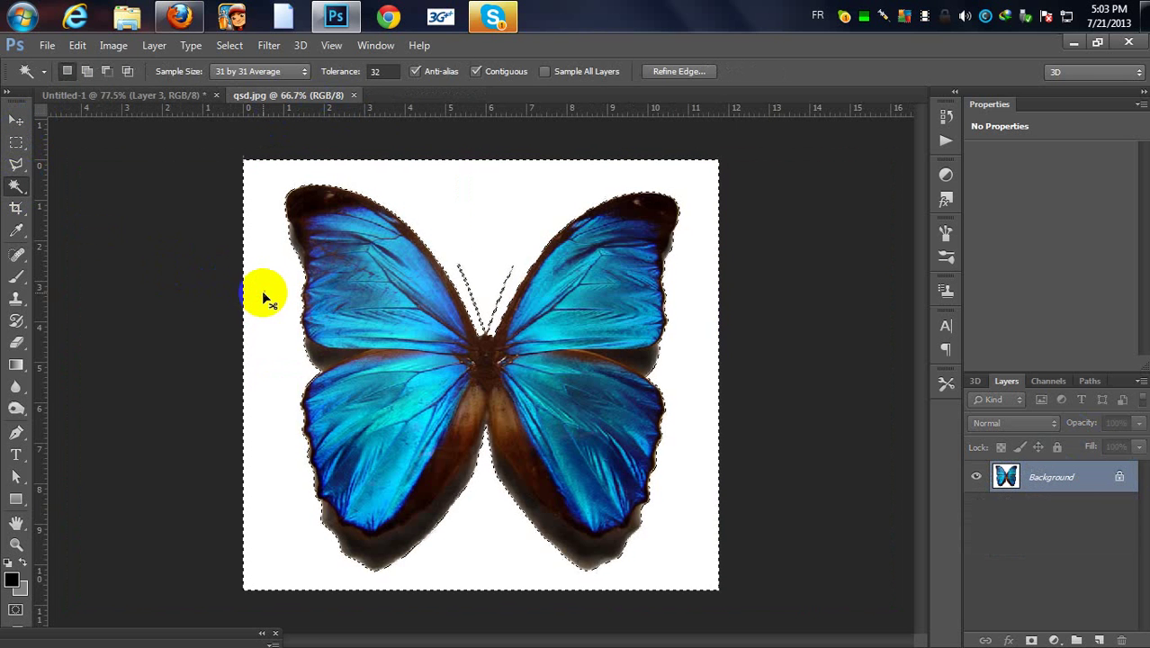
pyautogui.hotkey('ctrl', 'shift', 'i')
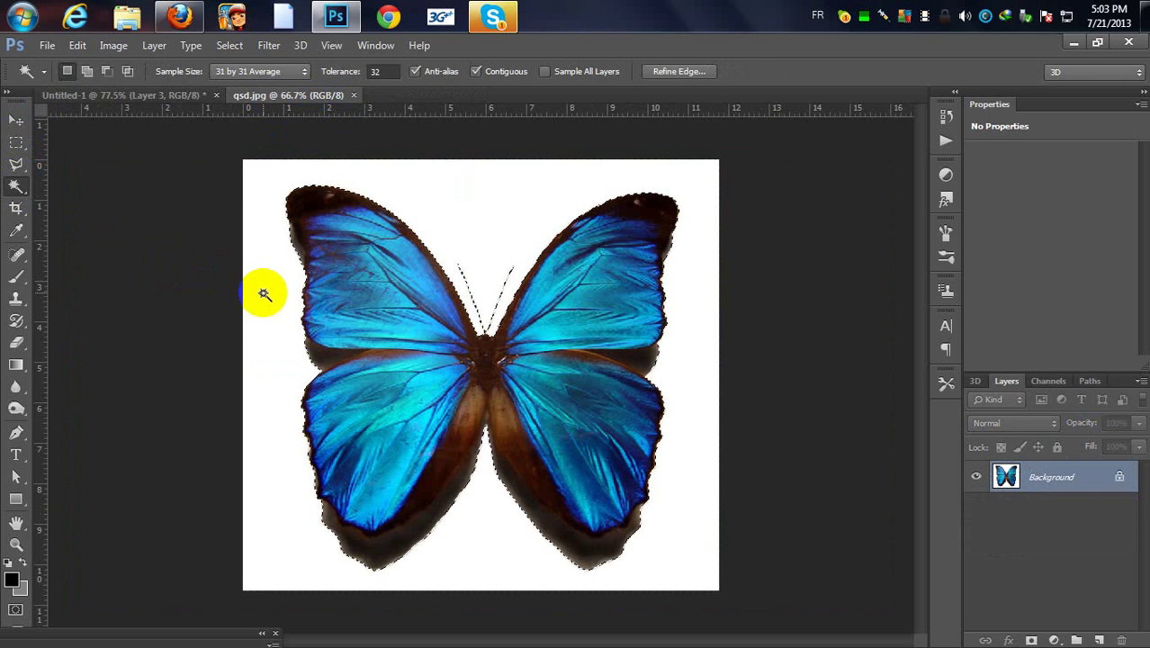
pyautogui.click(17, 122)
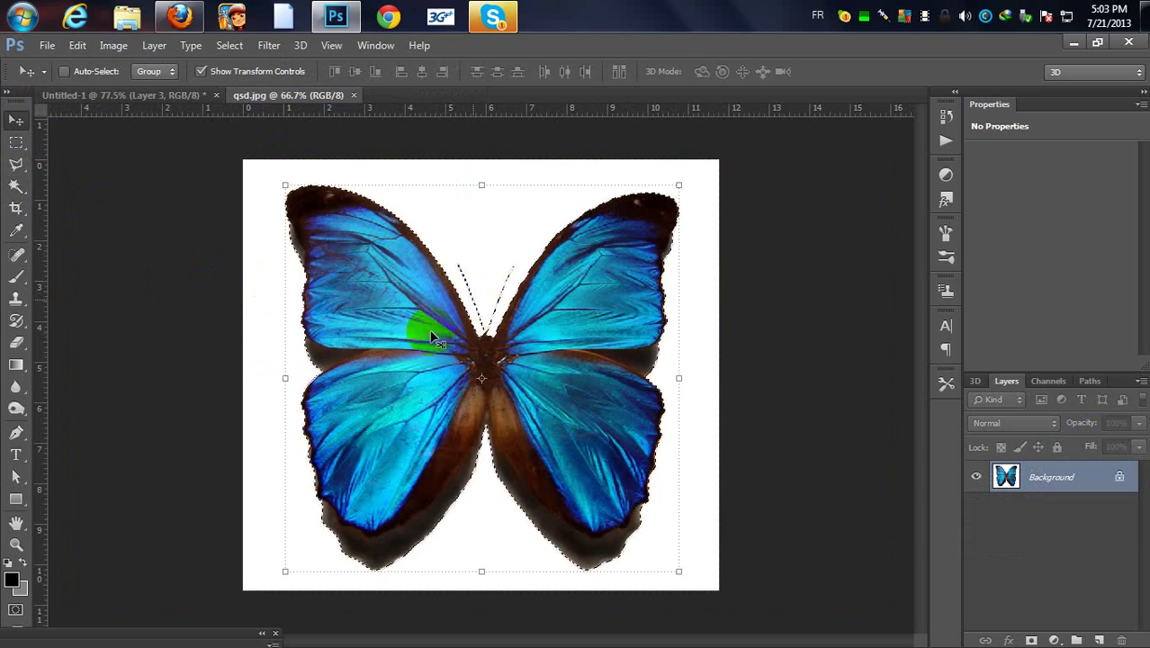
pyautogui.moveTo(431, 328); pyautogui.dragTo(517, 367)
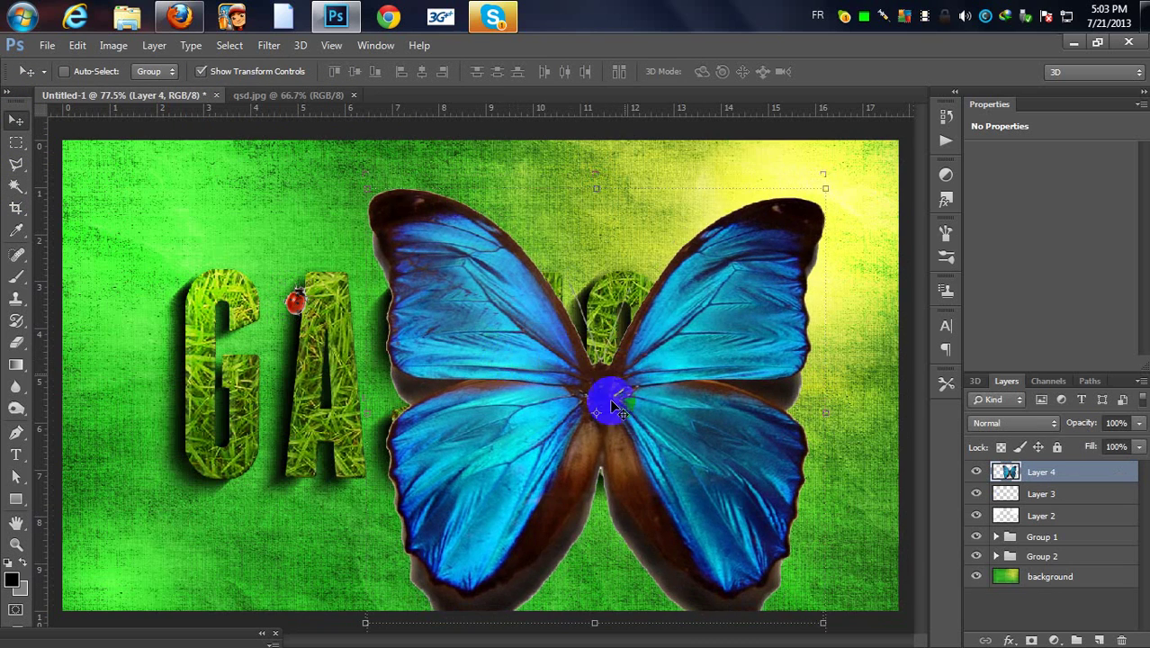
# Shrink the butterfly to about 18% width and 22% height below the letters, and widen its upper wings with a Perspective transform.
pyautogui.moveTo(612, 407); pyautogui.dragTo(584, 378)
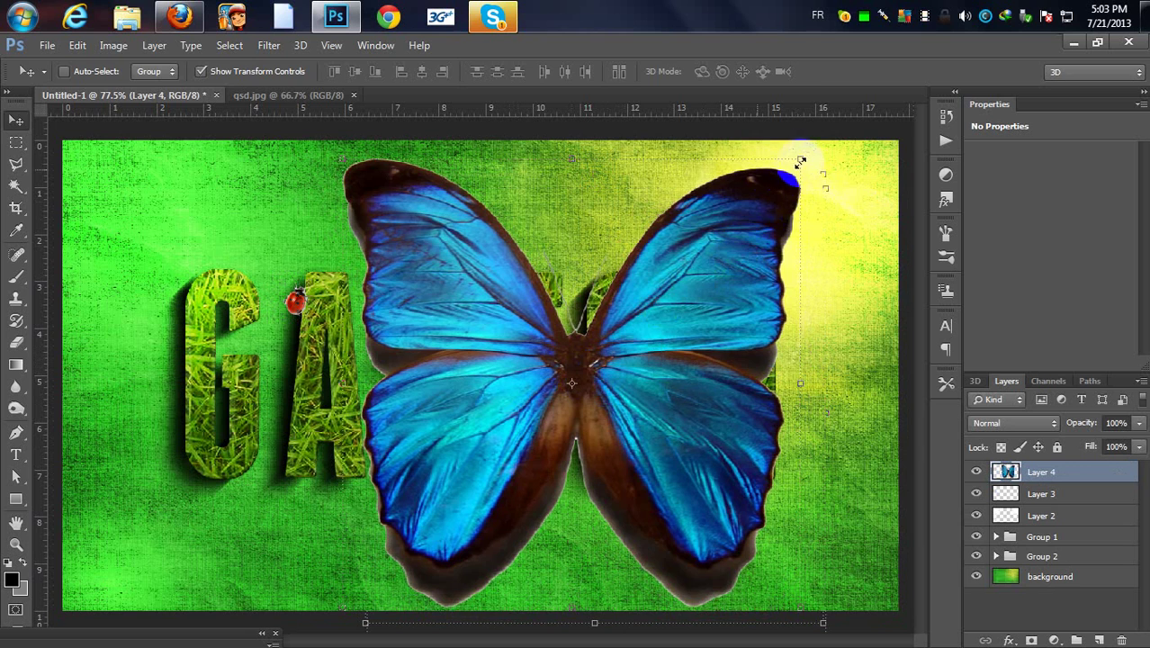
pyautogui.moveTo(800, 162); pyautogui.dragTo(427, 509)
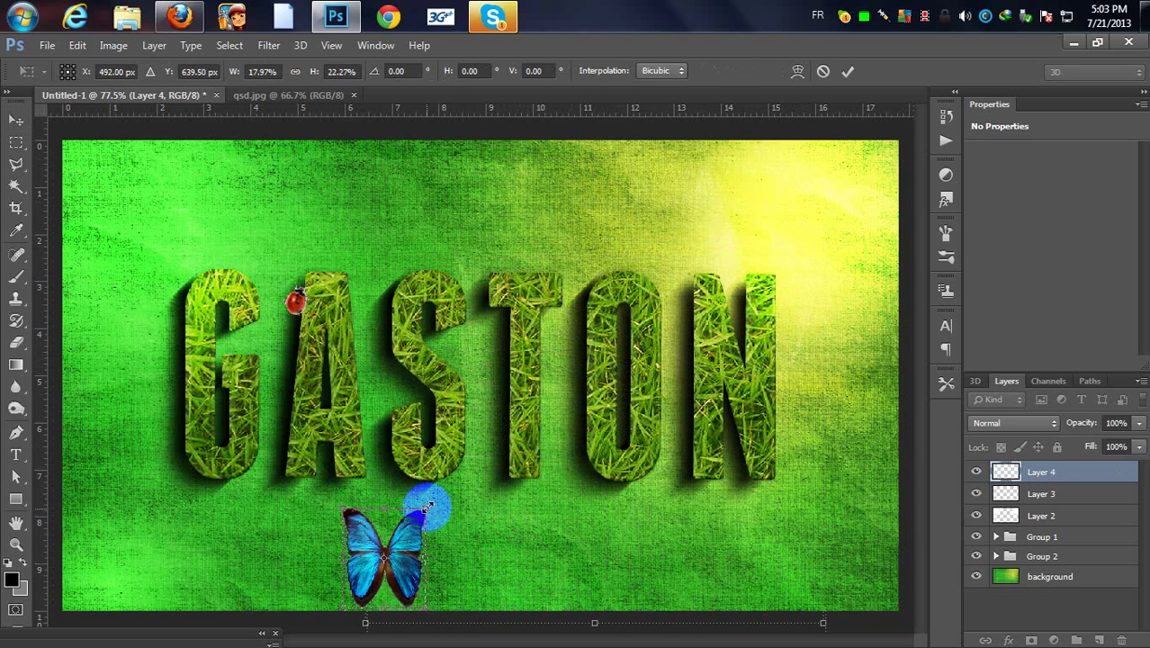
pyautogui.click(77, 45)
pyautogui.moveTo(270, 355)
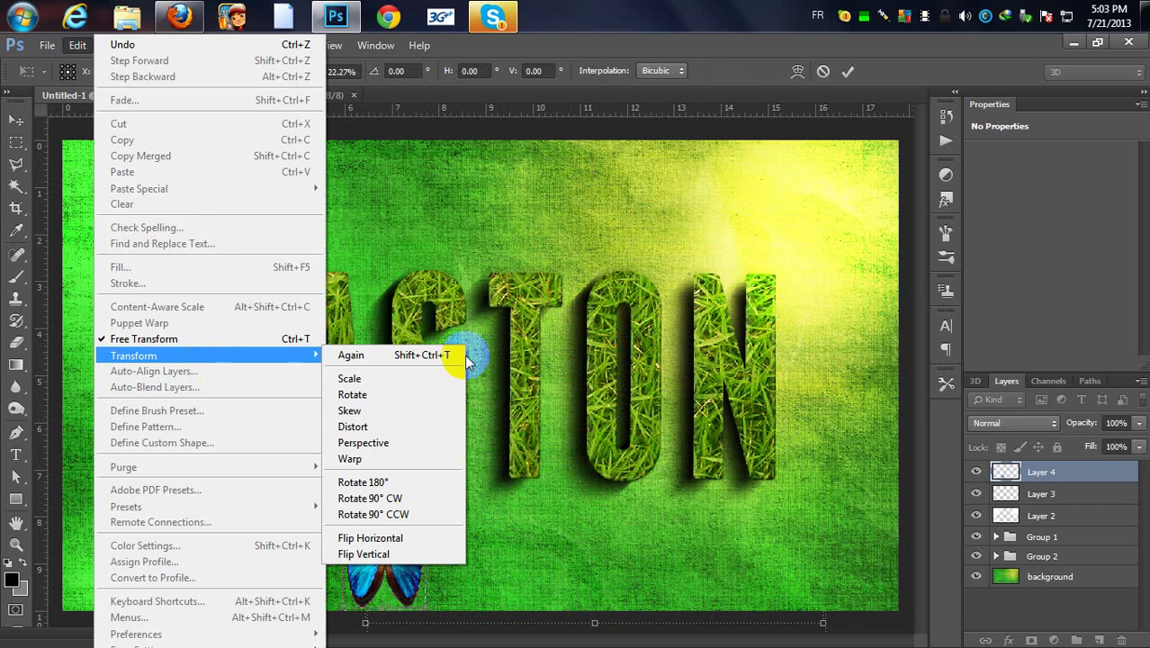
pyautogui.click(409, 443)
pyautogui.moveTo(428, 509); pyautogui.dragTo(378, 535)
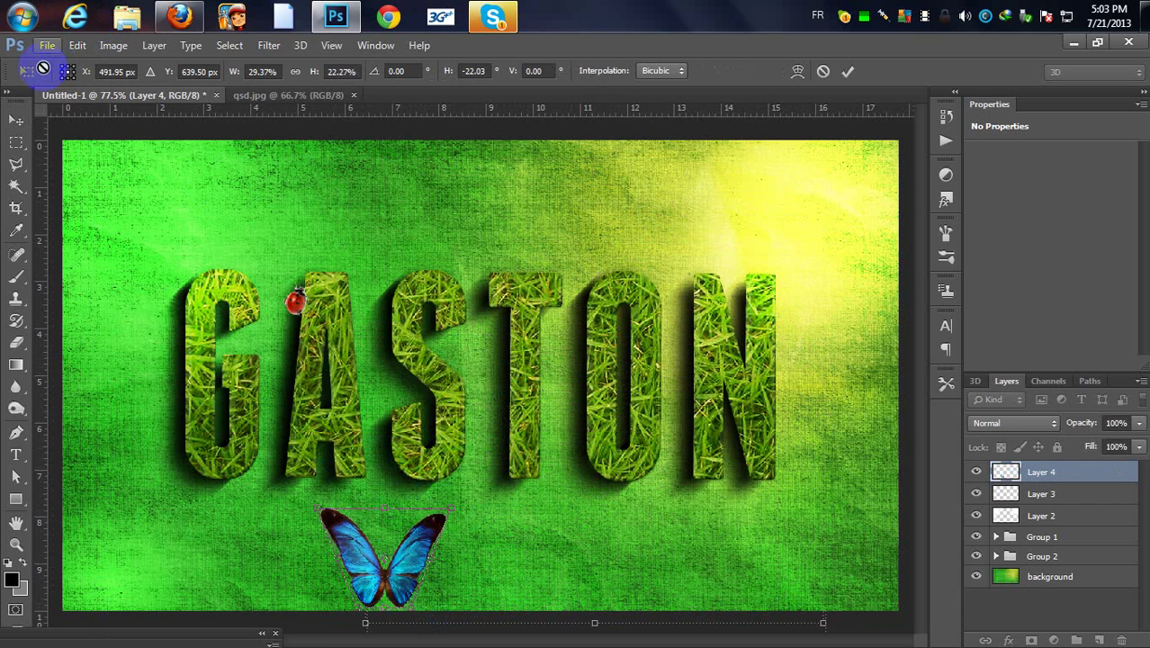
pyautogui.click(15, 120)
pyautogui.click(486, 280)
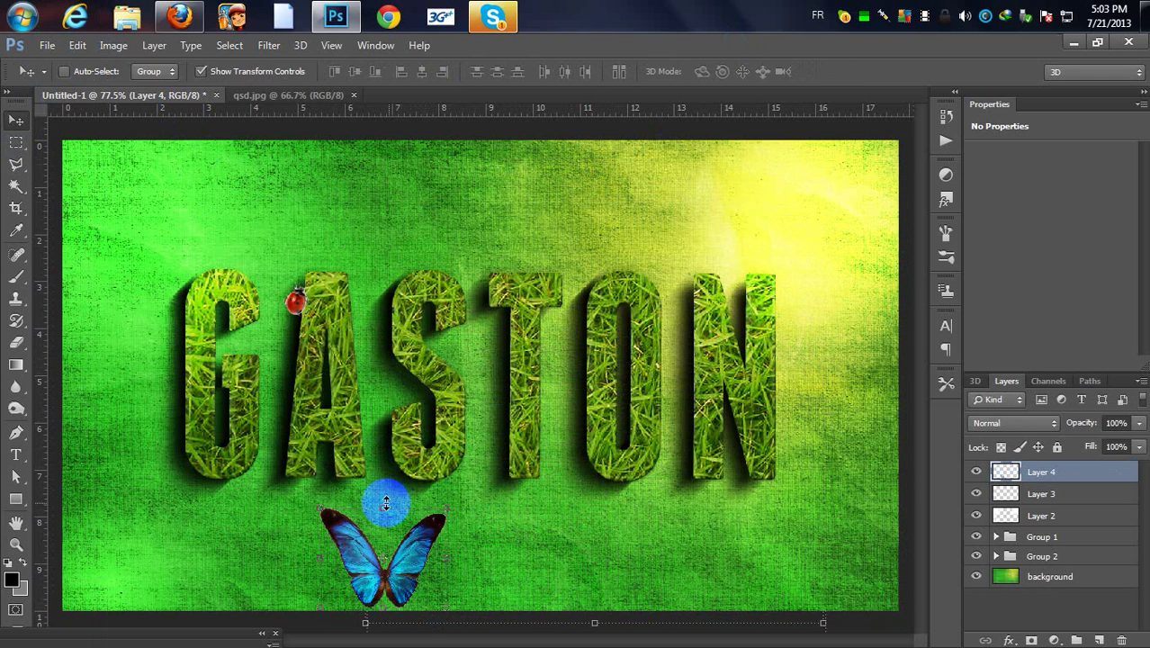
# Scale the butterfly to about 45% width and 65% height and place it between the tops of the letters O and N.
pyautogui.hotkey('ctrl', 't')
pyautogui.moveTo(385, 540); pyautogui.dragTo(675, 284)
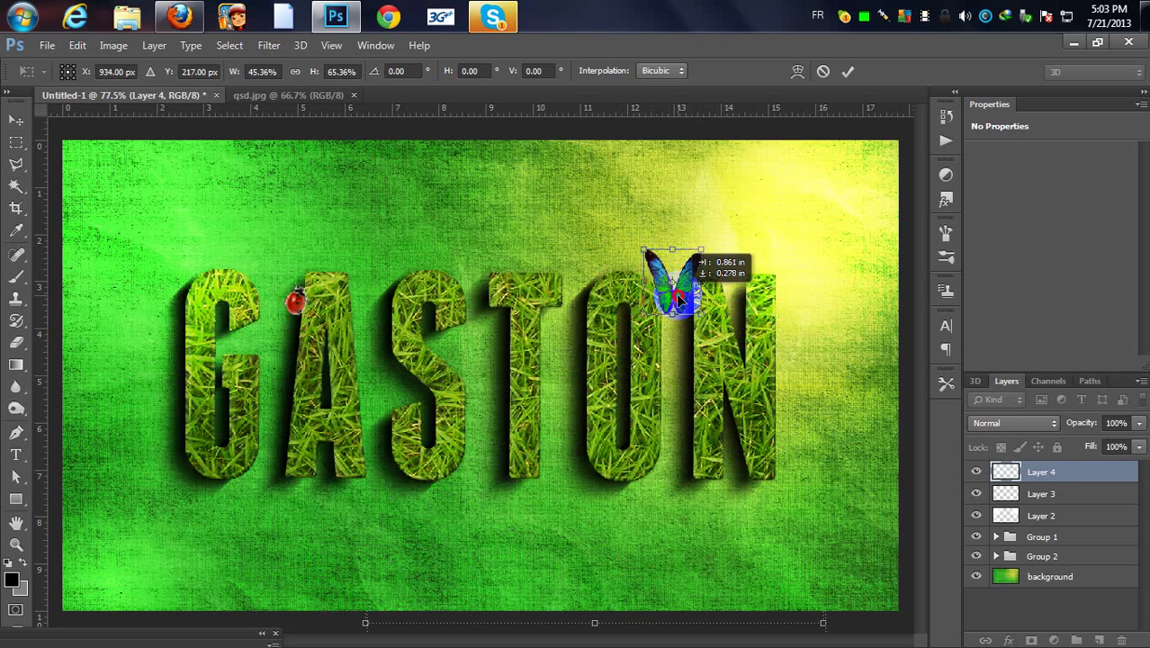
pyautogui.moveTo(636, 571); pyautogui.dragTo(654, 636)
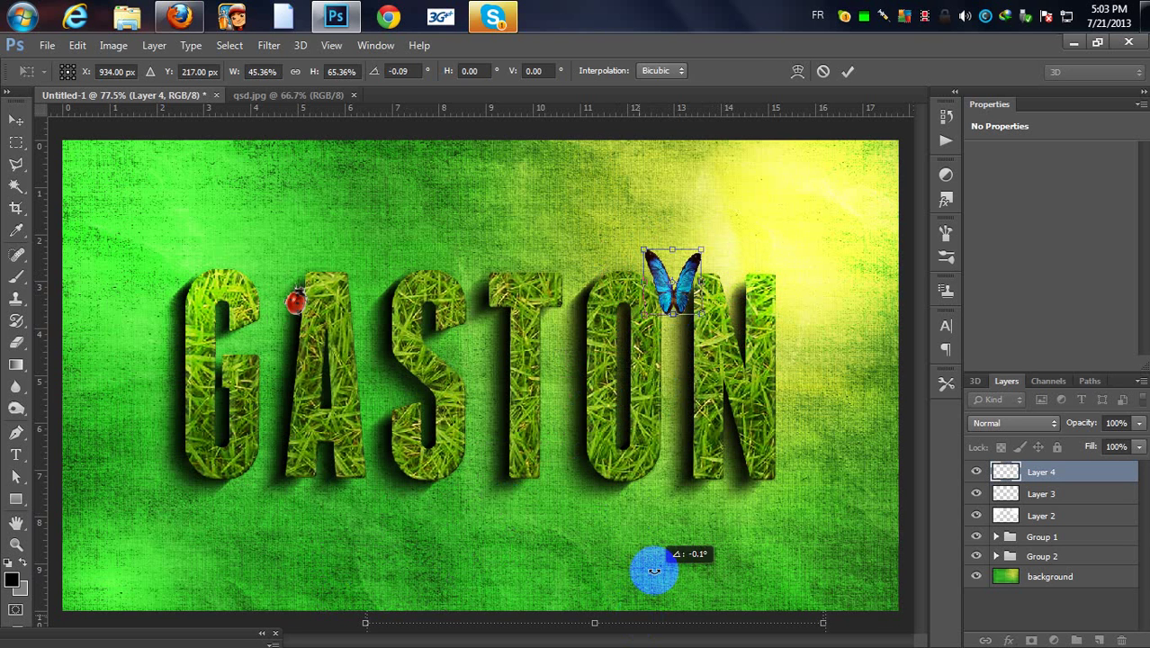
pyautogui.click(846, 72)
pyautogui.click(555, 504)
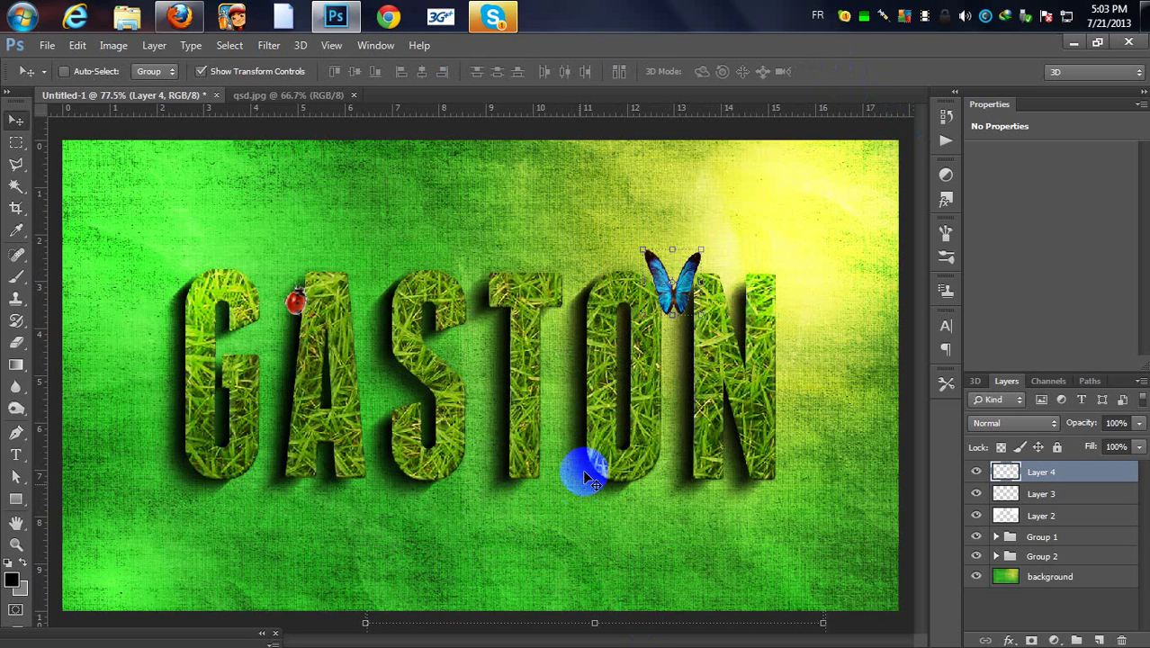
pyautogui.click(1069, 538)
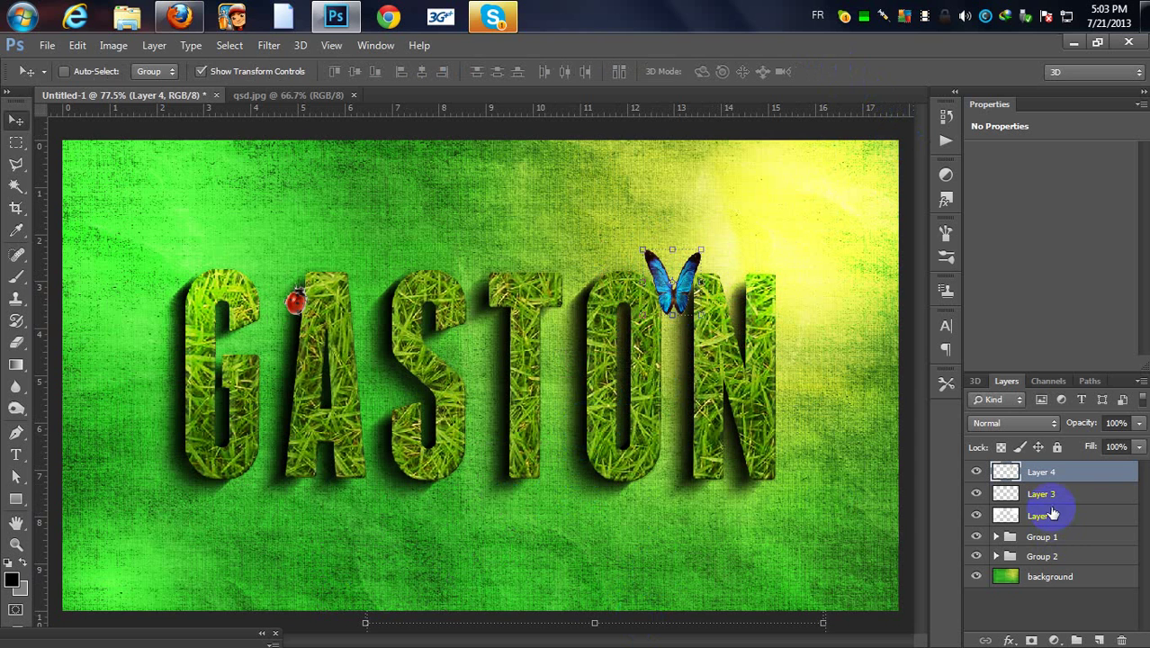